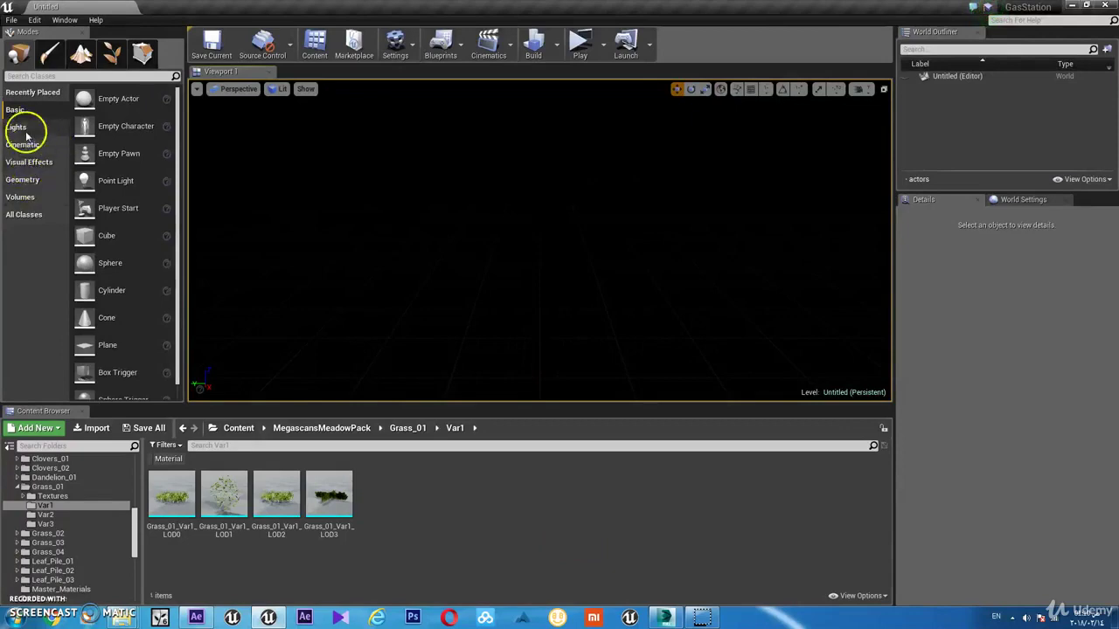
Step: Add a Box brush and flatten it into a floor slab sized X 17088.7, Y 7945.5, Z 0.2
click(24, 179)
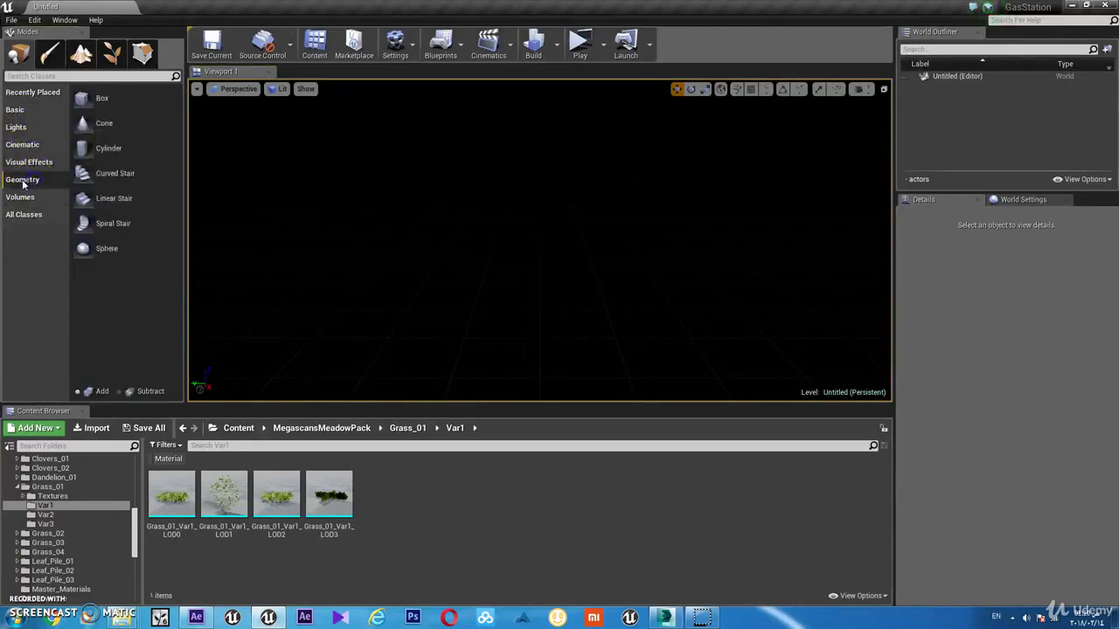
drag(102, 94, 503, 262)
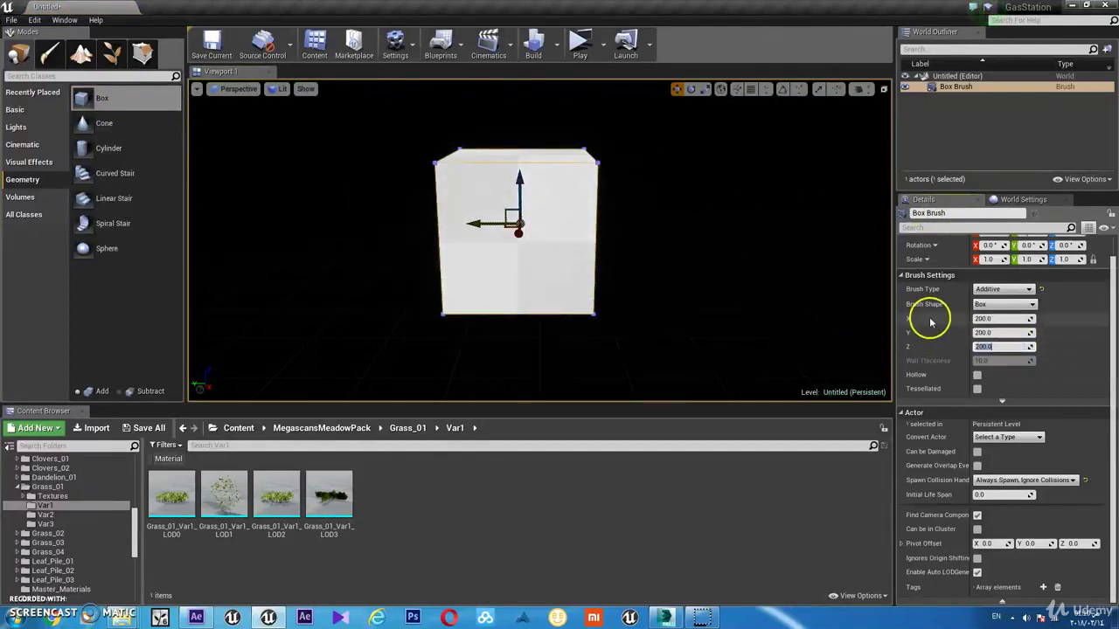
text(1)
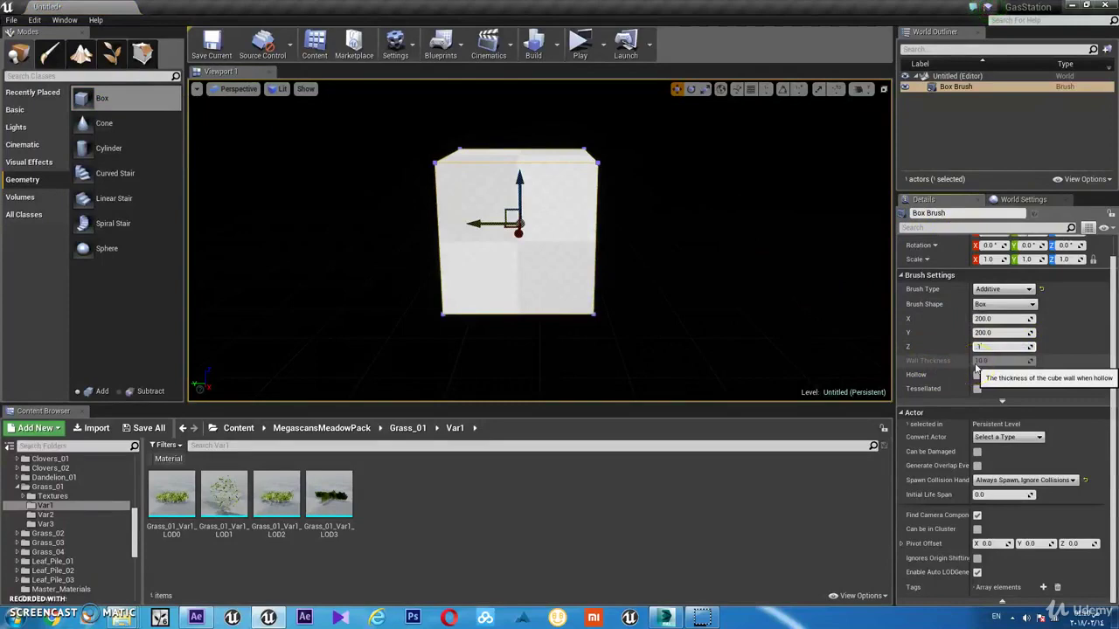
key(Return)
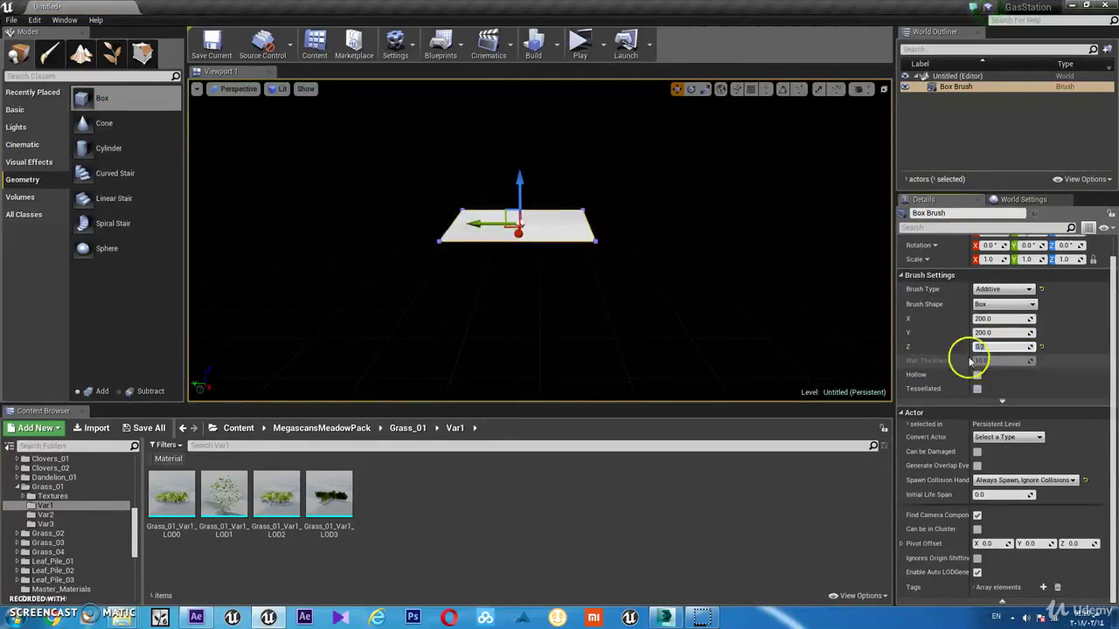
mouse_move(1005, 318)
mouse_down()
mouse_move(1042, 319)
mouse_move(1003, 331)
mouse_move(1104, 344)
mouse_up()
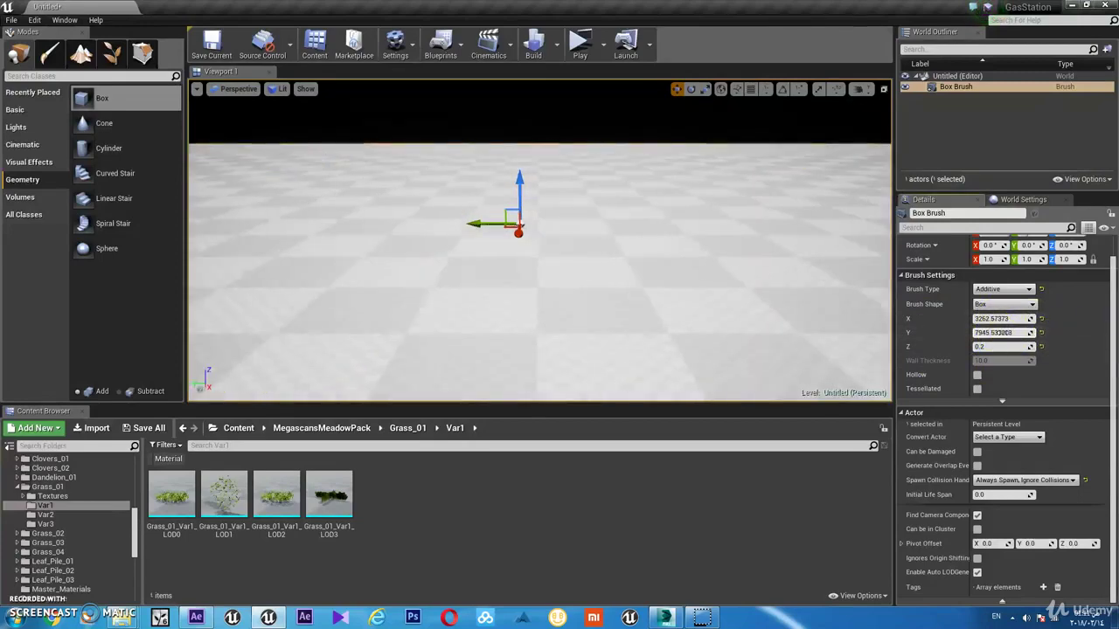
mouse_move(962, 319)
mouse_down()
mouse_move(1014, 320)
mouse_move(994, 332)
mouse_up()
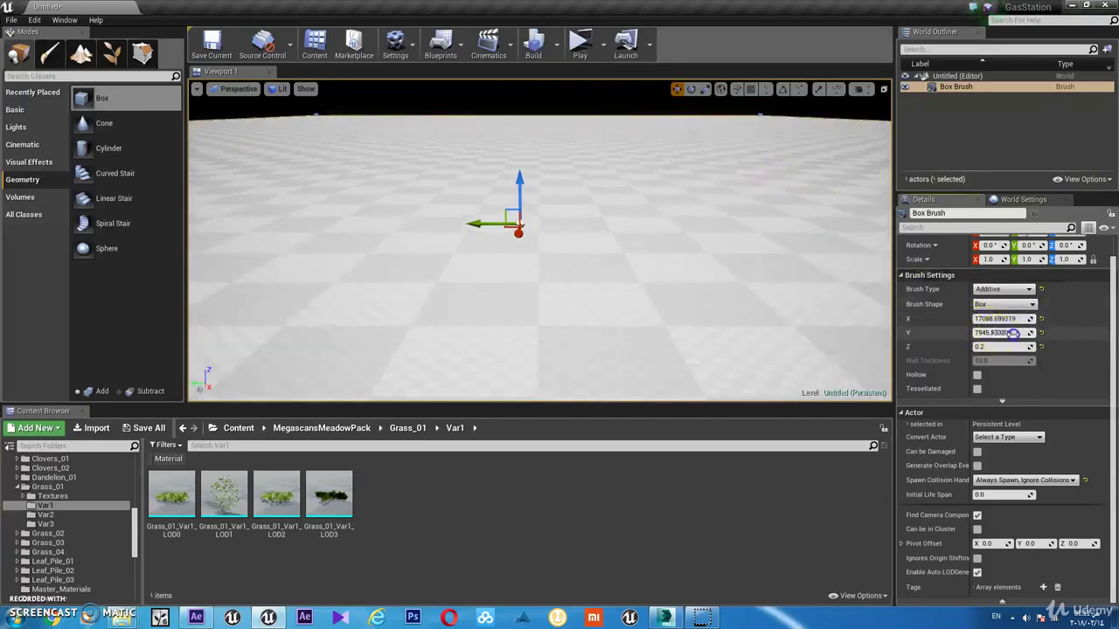
click(583, 99)
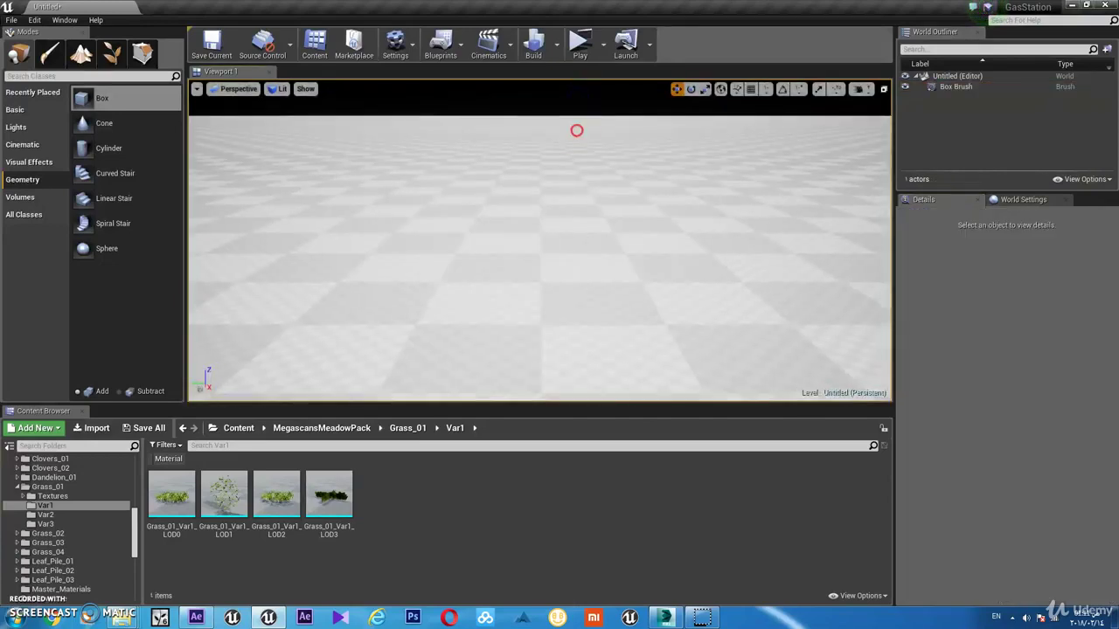
Step: Switch the viewport's view mode to Unlit
click(278, 88)
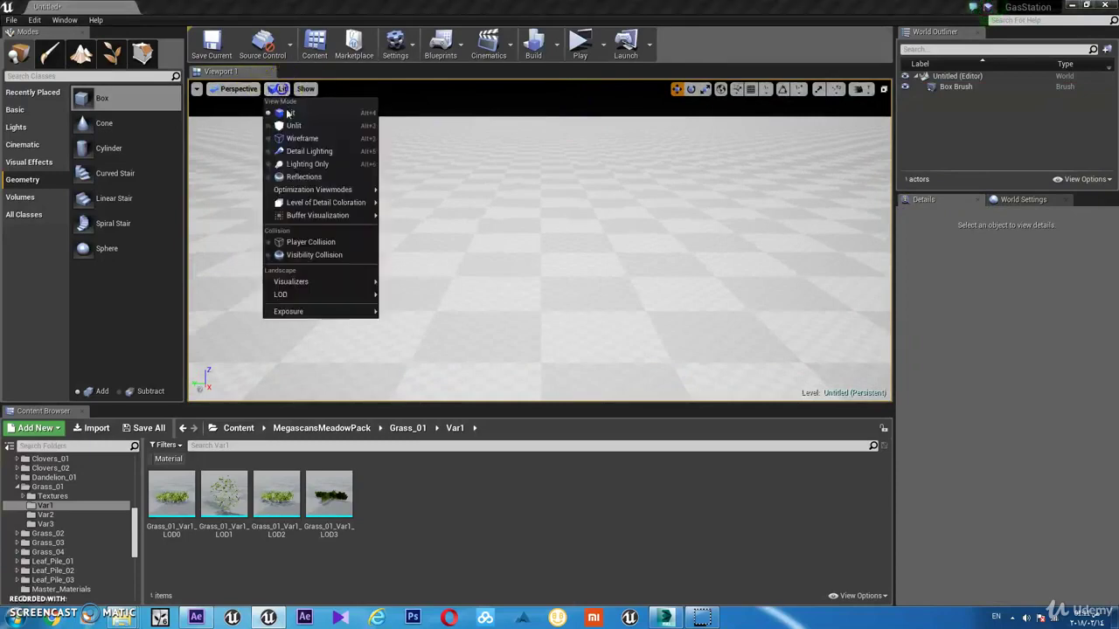
click(293, 126)
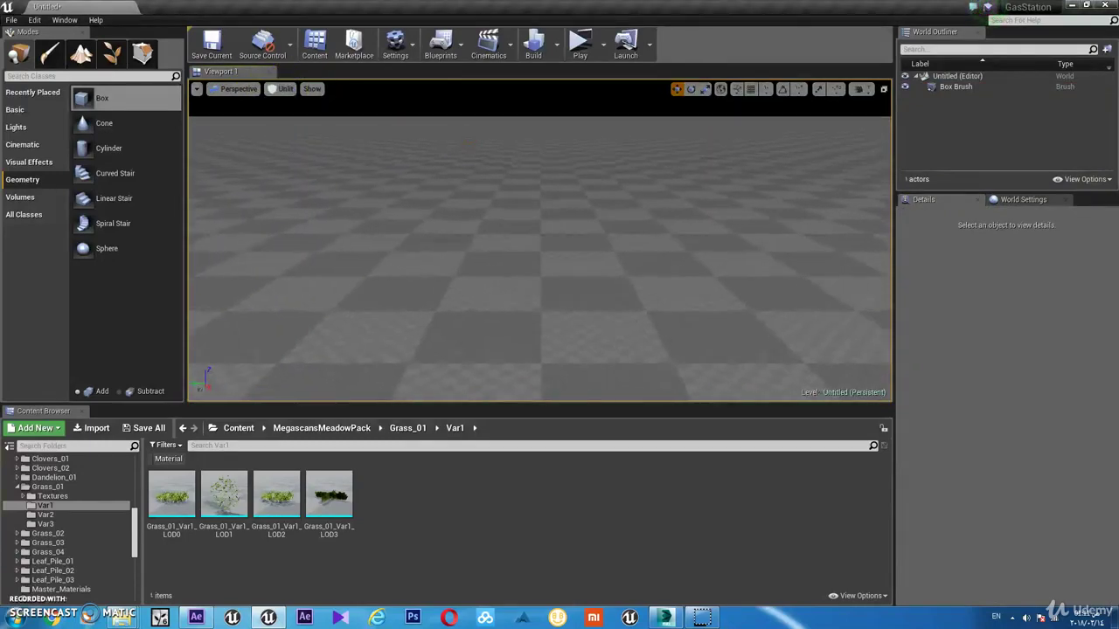
click(468, 139)
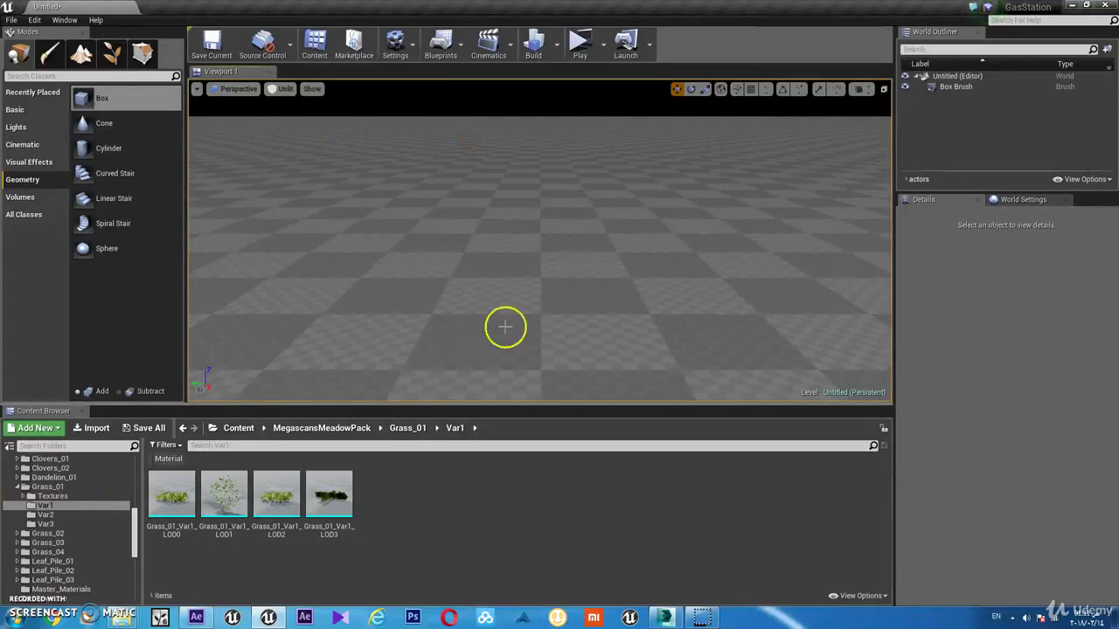
scroll(91, 507, down, 2)
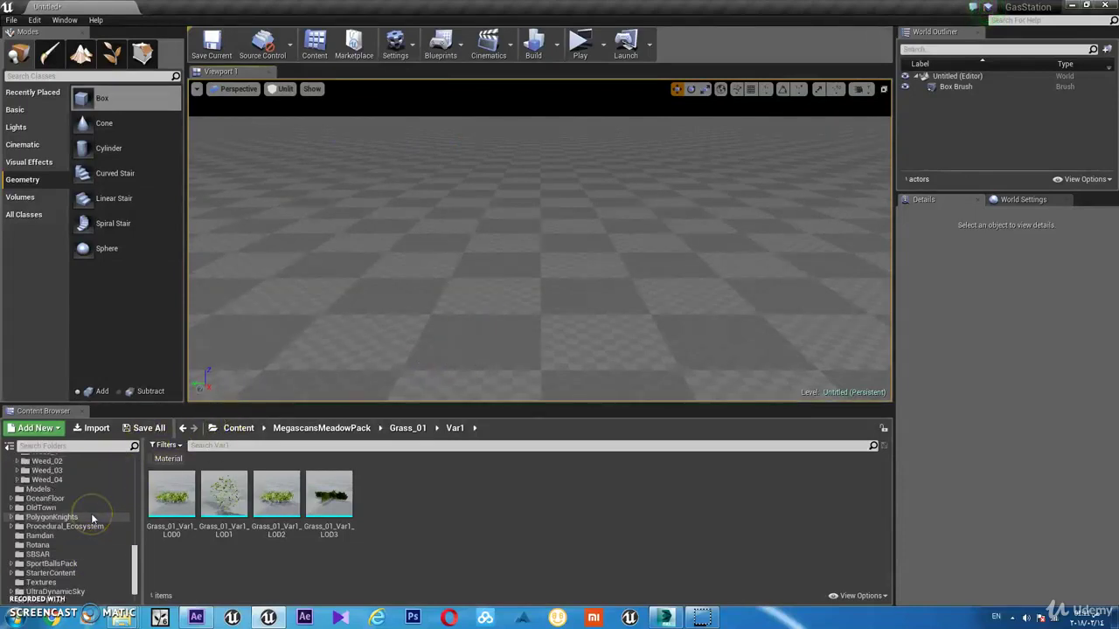
scroll(91, 503, up, 5)
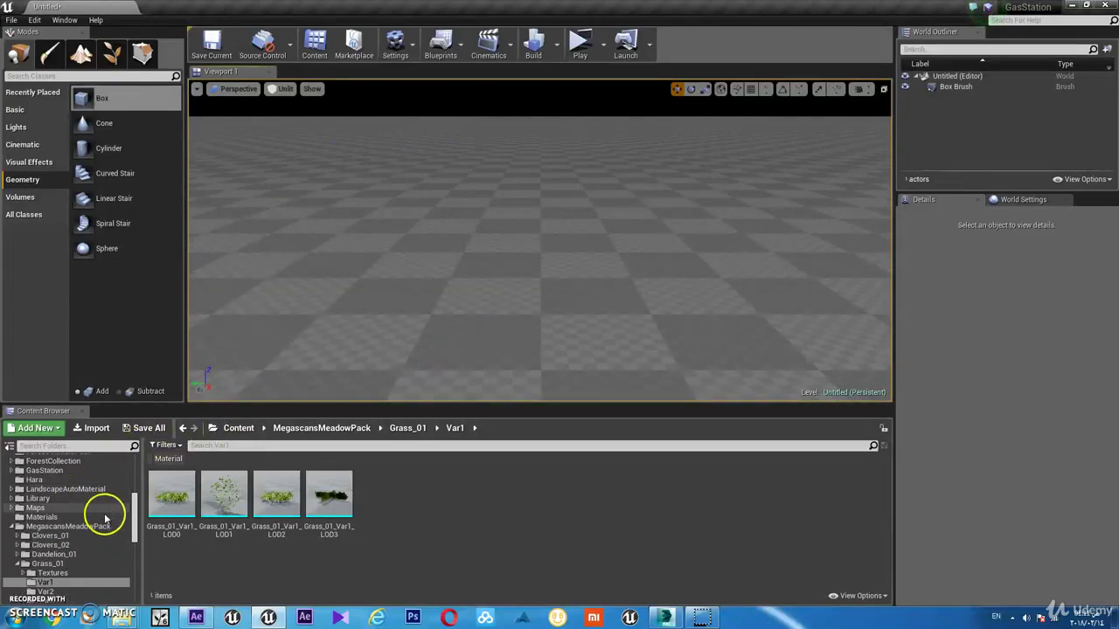
Step: Browse the MegascansMeadowPack folder's Grass_01, Showcase and Master_Materials subfolders
click(77, 526)
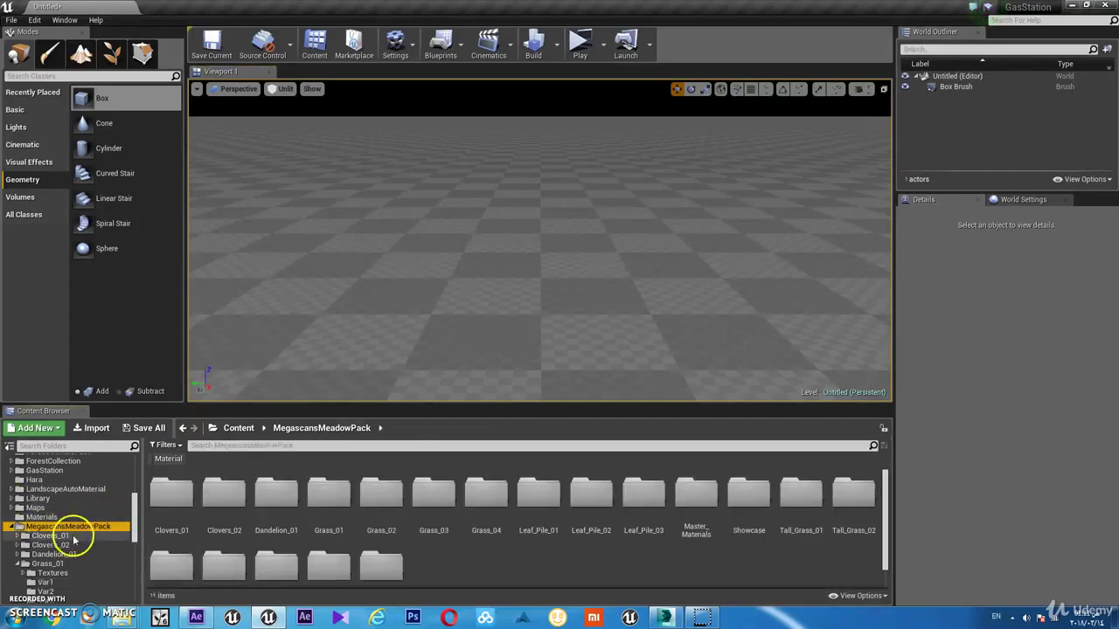
scroll(74, 541, down, 2)
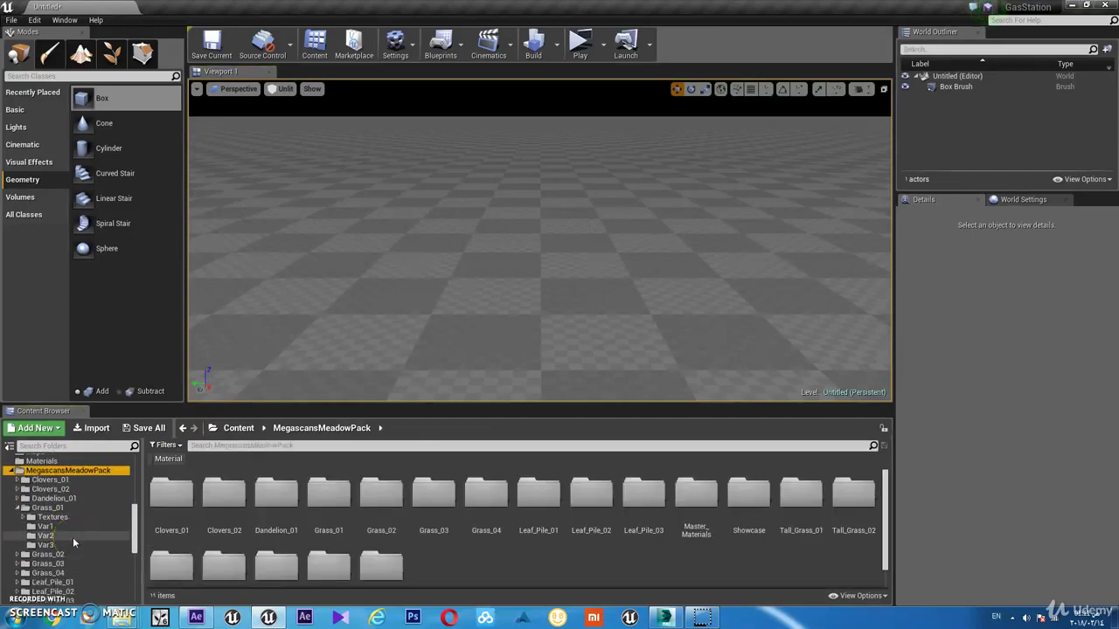
scroll(72, 537, up, 1)
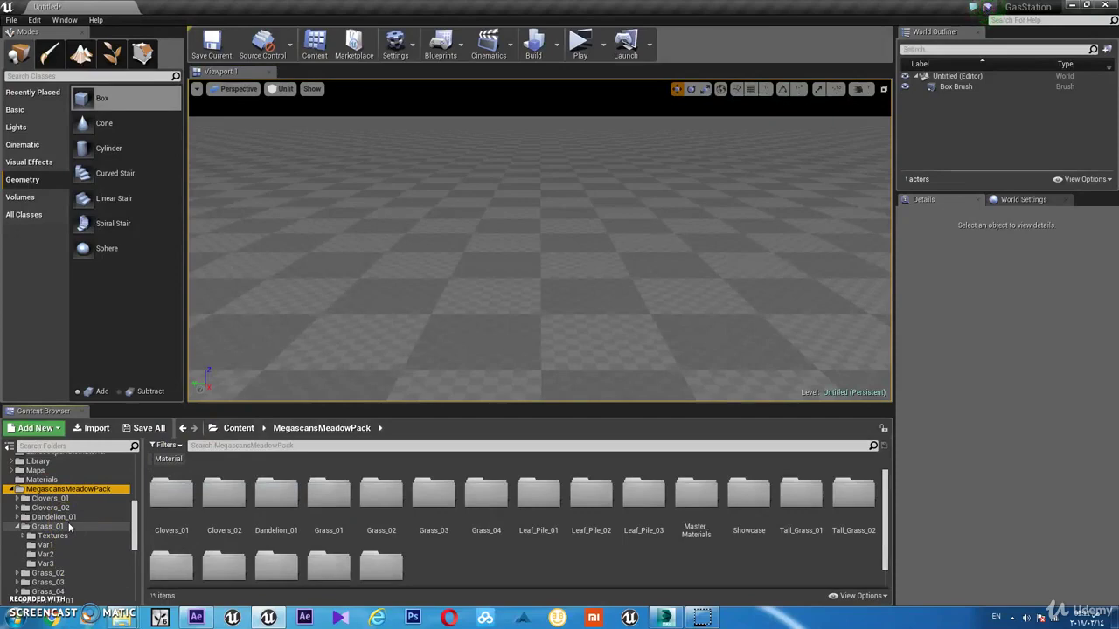
scroll(53, 535, down, 1)
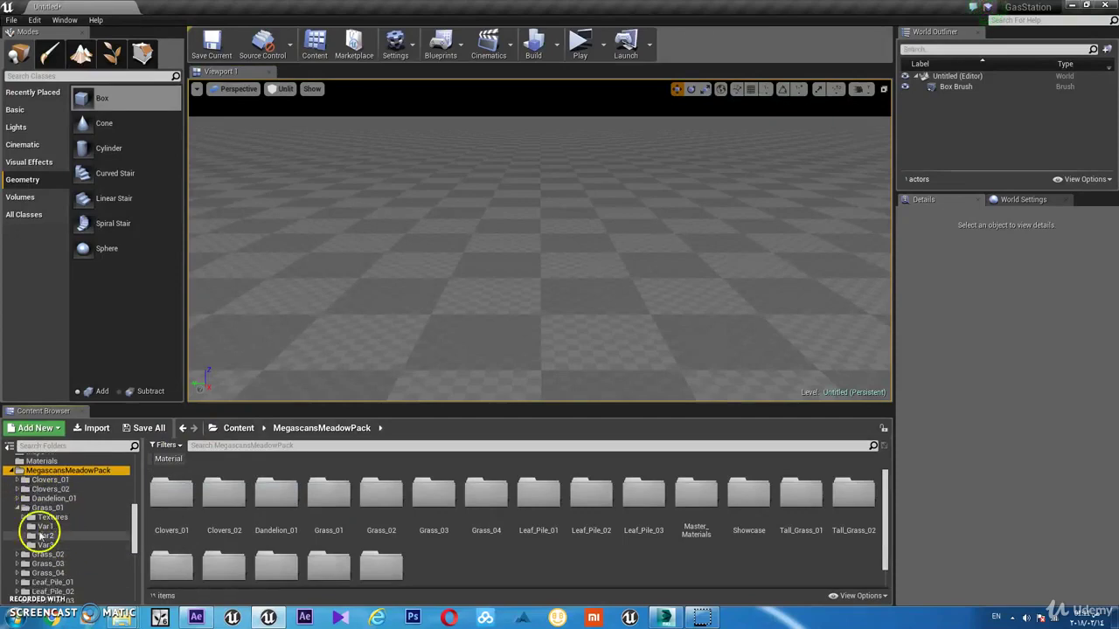
click(19, 507)
scroll(110, 555, down, 1)
scroll(110, 554, down, 2)
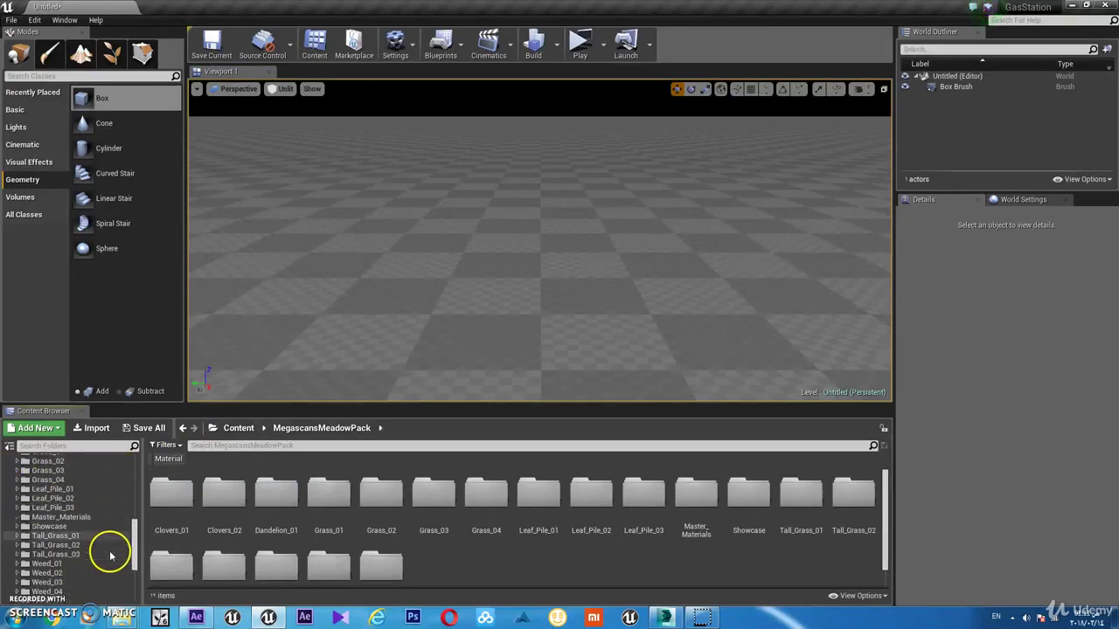
click(50, 527)
click(61, 517)
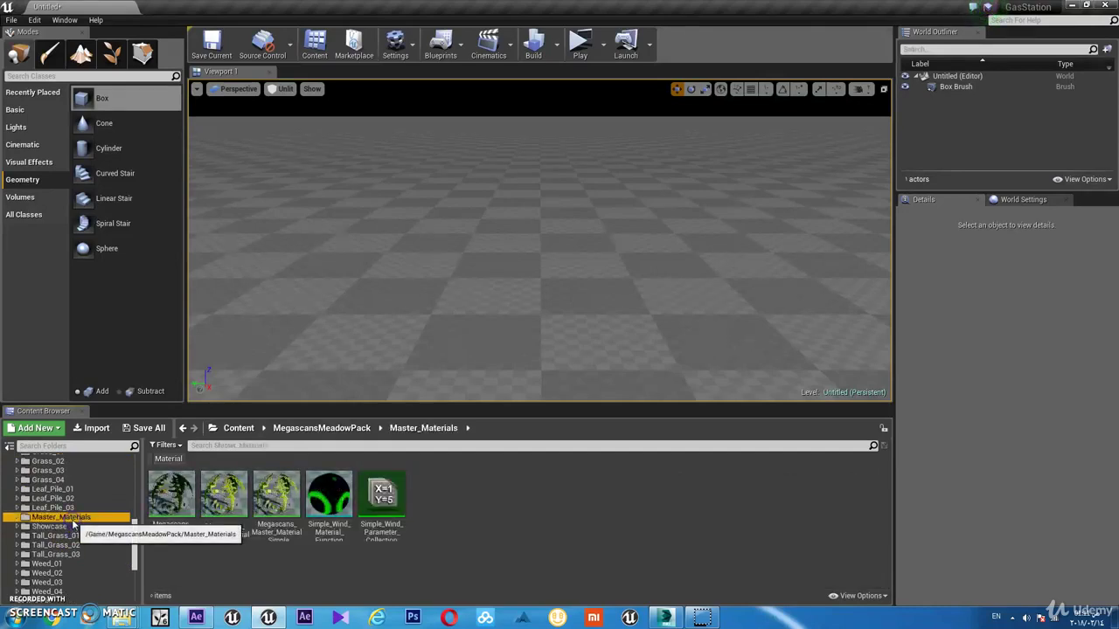
scroll(82, 525, up, 2)
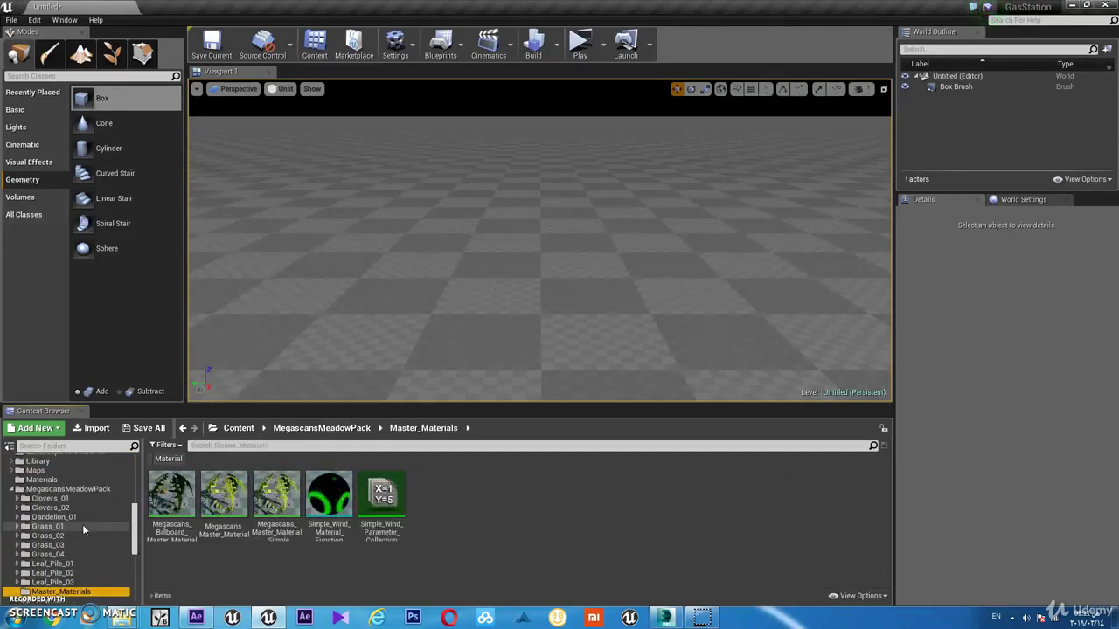
scroll(81, 522, down, 4)
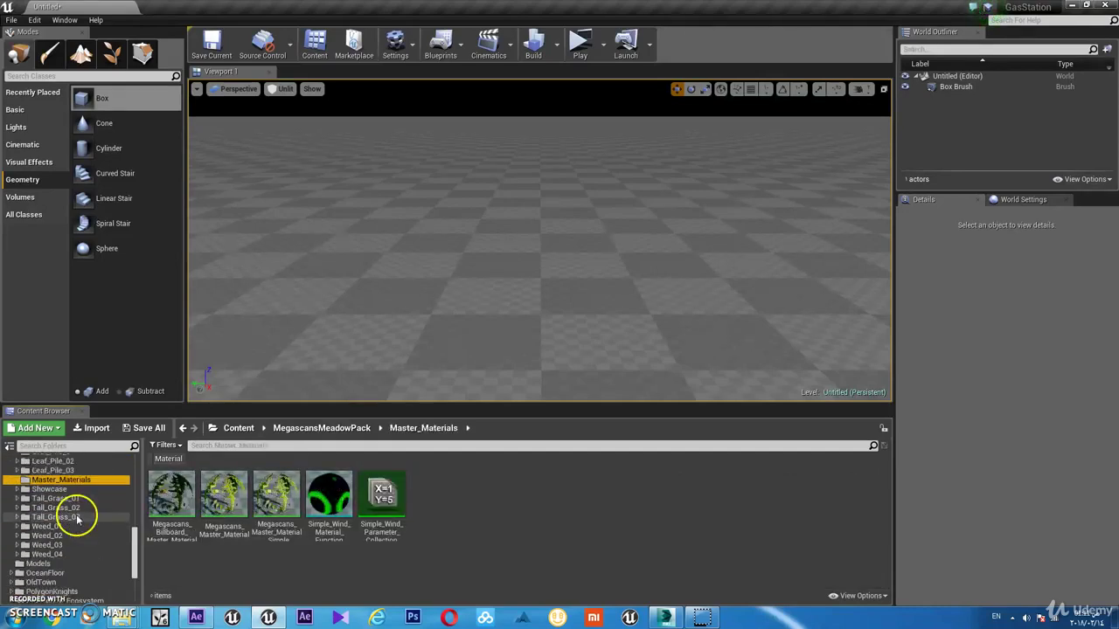
scroll(74, 518, up, 4)
scroll(71, 499, up, 2)
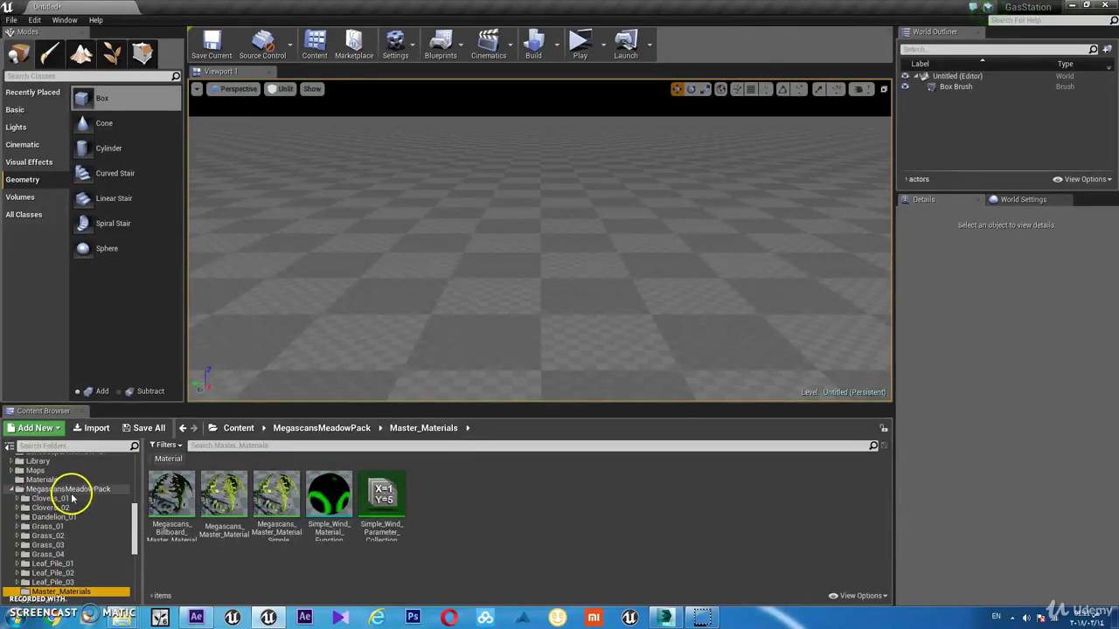
click(70, 489)
Step: Look through Master_Materials and the plant folders, then open the Showcase folder
scroll(553, 564, down, 1)
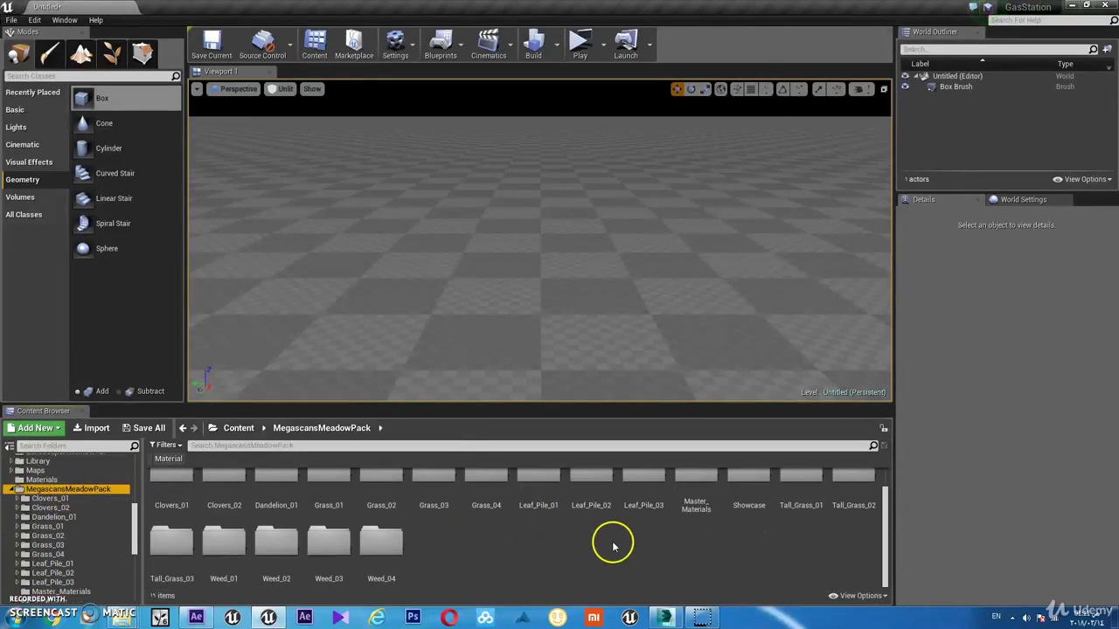
double_click(690, 506)
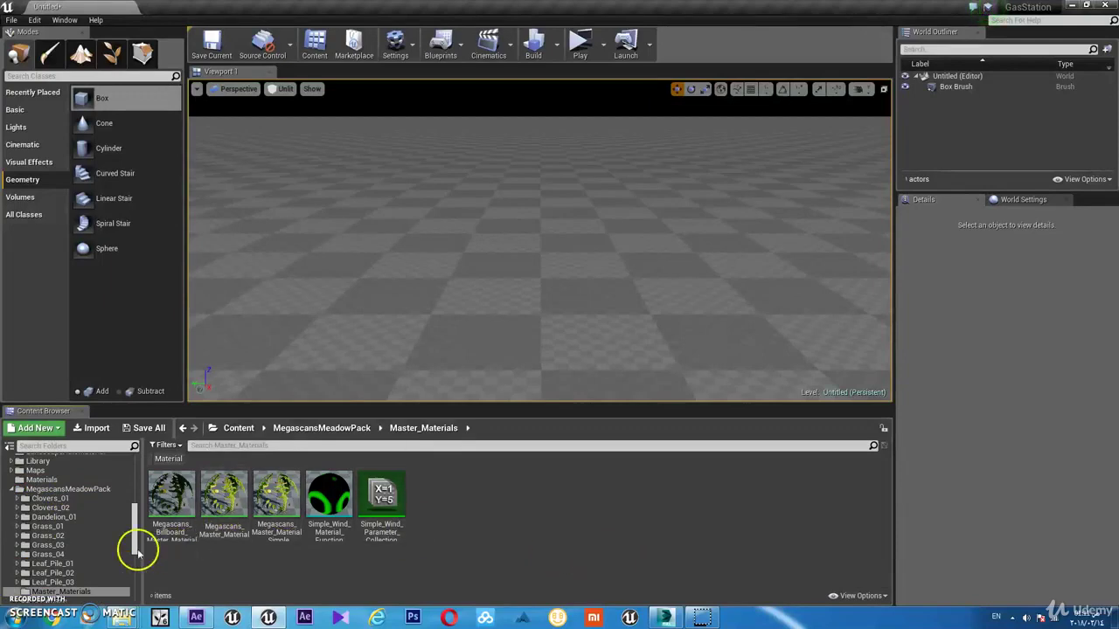
scroll(96, 550, down, 2)
scroll(82, 554, down, 1)
click(75, 551)
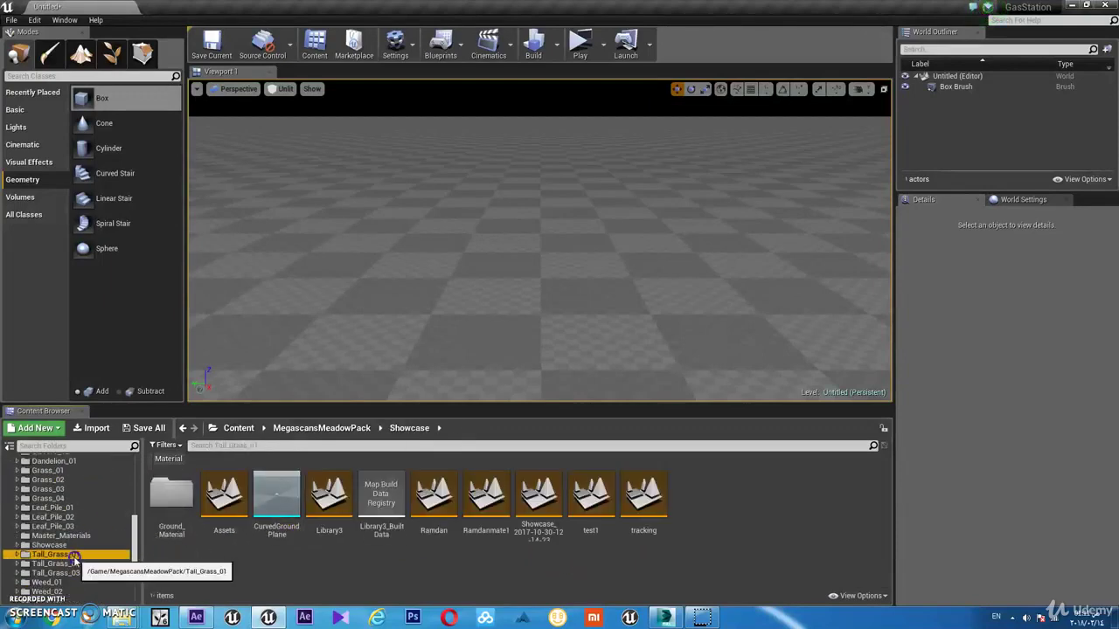
click(75, 554)
click(66, 572)
click(62, 517)
scroll(61, 518, up, 1)
click(61, 518)
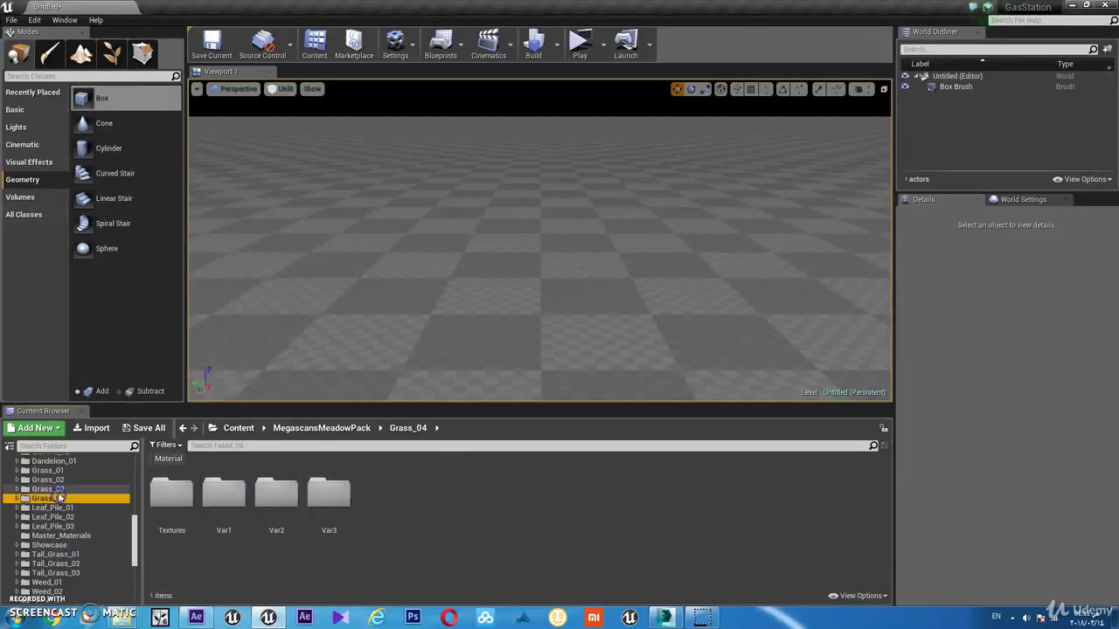
scroll(61, 517, up, 2)
click(63, 511)
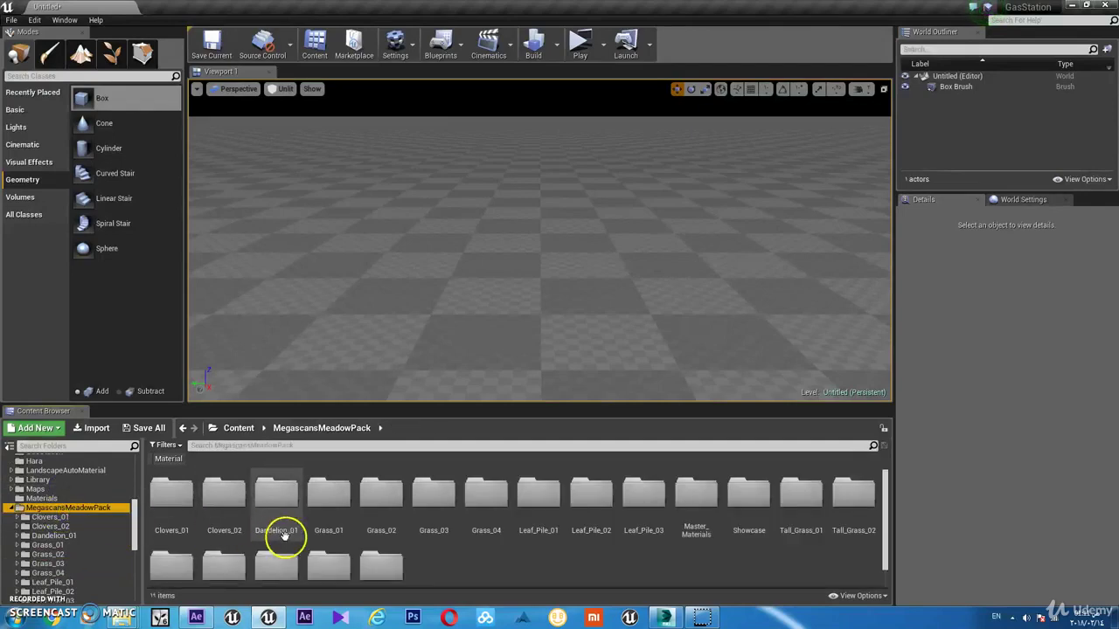
scroll(560, 553, down, 1)
scroll(564, 557, up, 1)
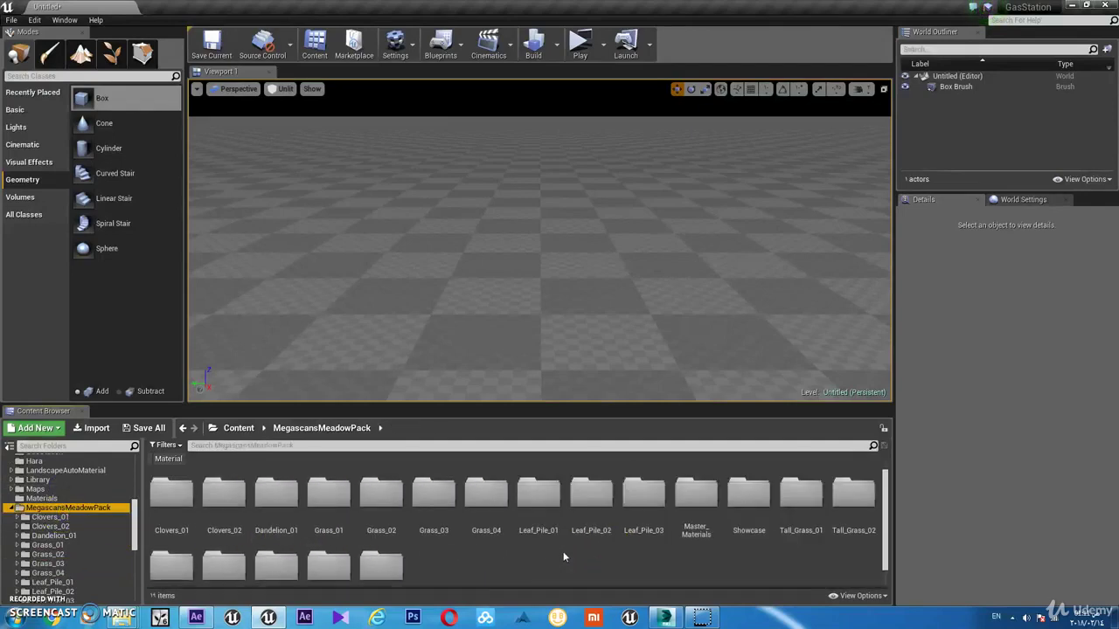
scroll(564, 556, down, 1)
scroll(564, 557, up, 1)
double_click(748, 502)
Step: Apply the M_Ground material from Ground_Material to the floor slab
double_click(179, 496)
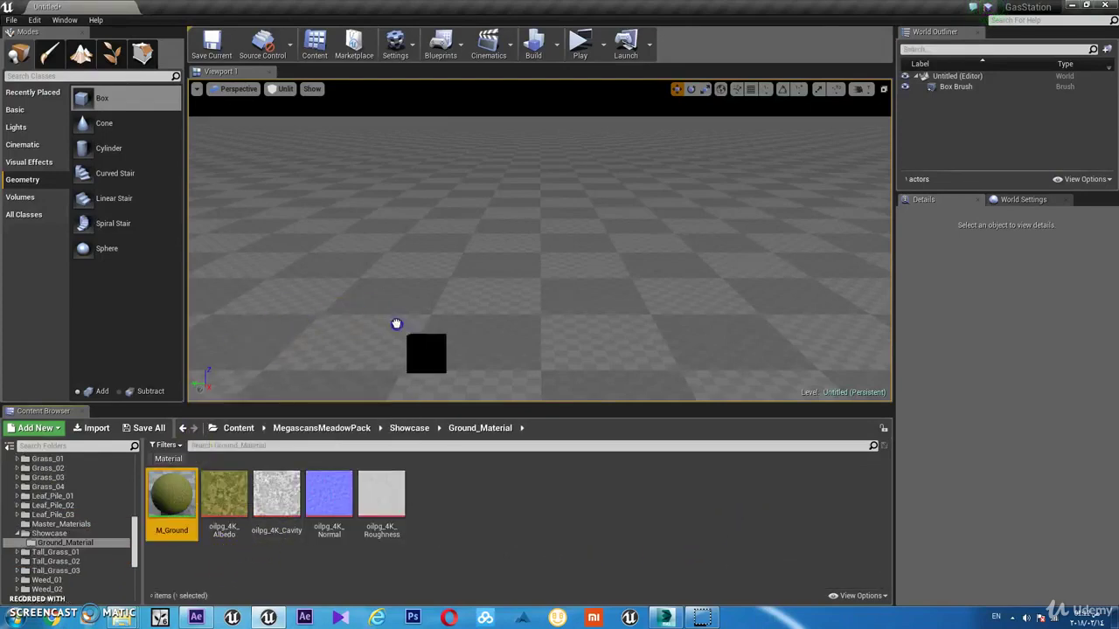
drag(179, 496, 400, 324)
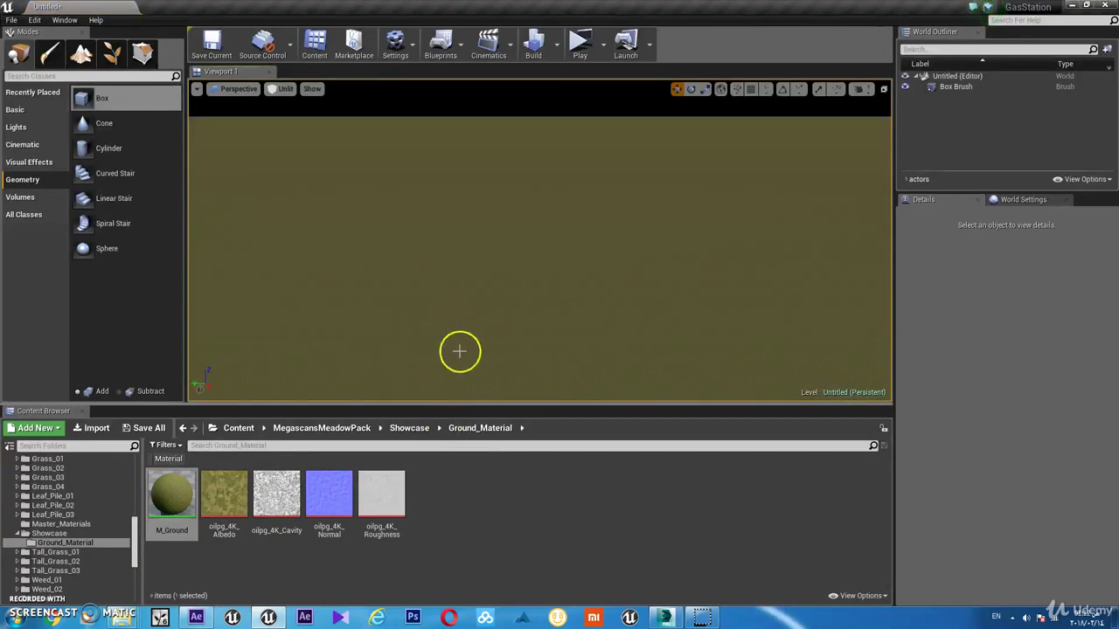
right_drag(471, 340, 470, 351)
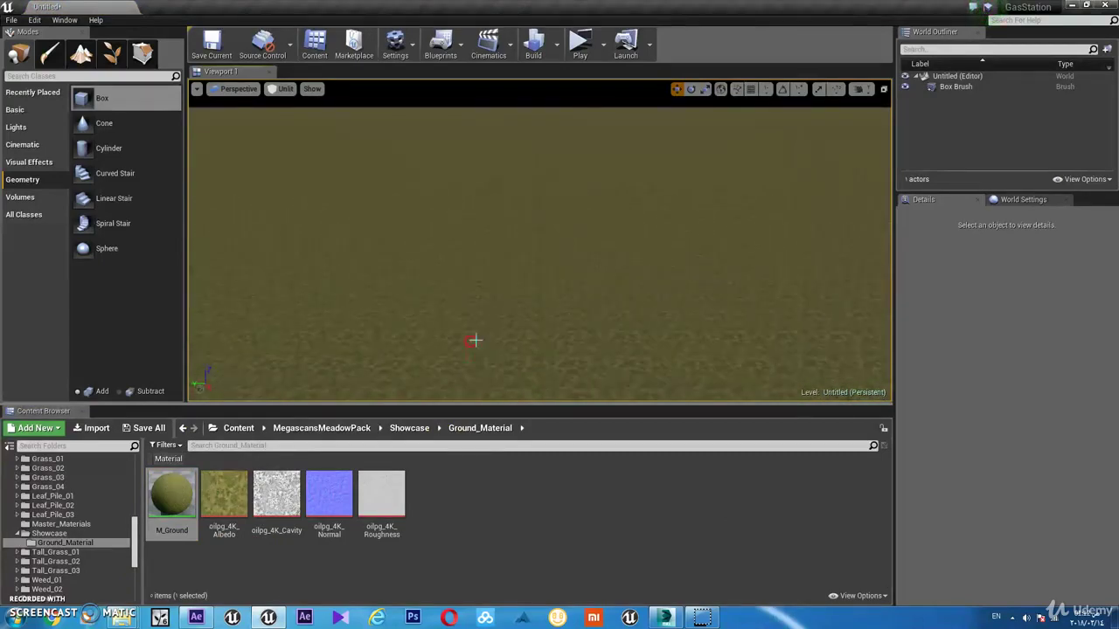
Step: Retile the floor's texture scale, trying 10.0 before settling on U and V 20.0
click(535, 335)
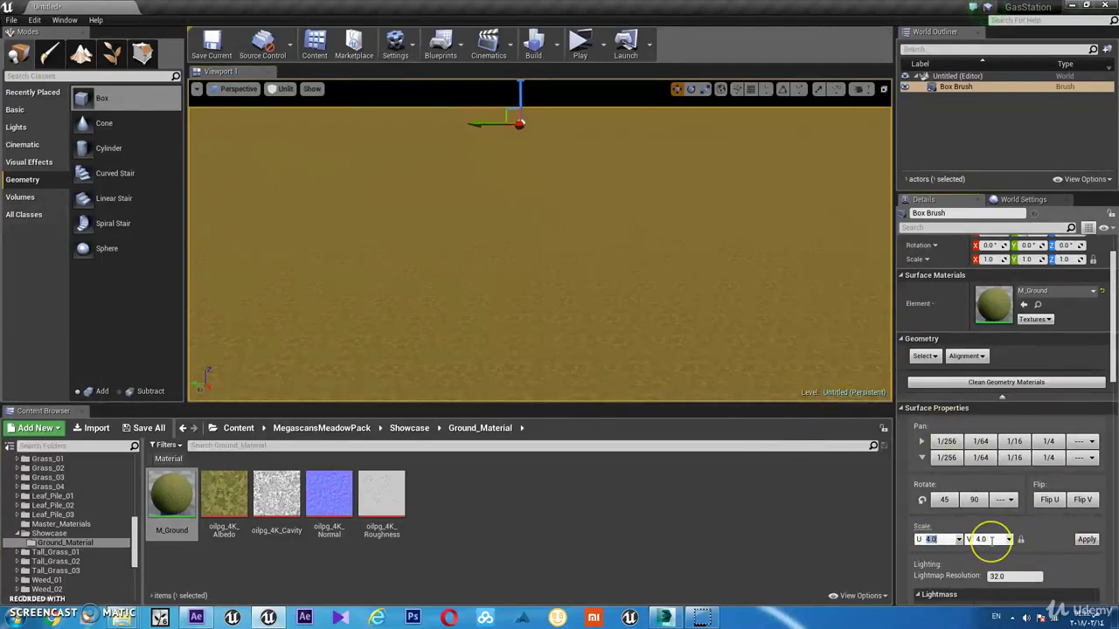
click(1091, 540)
click(993, 540)
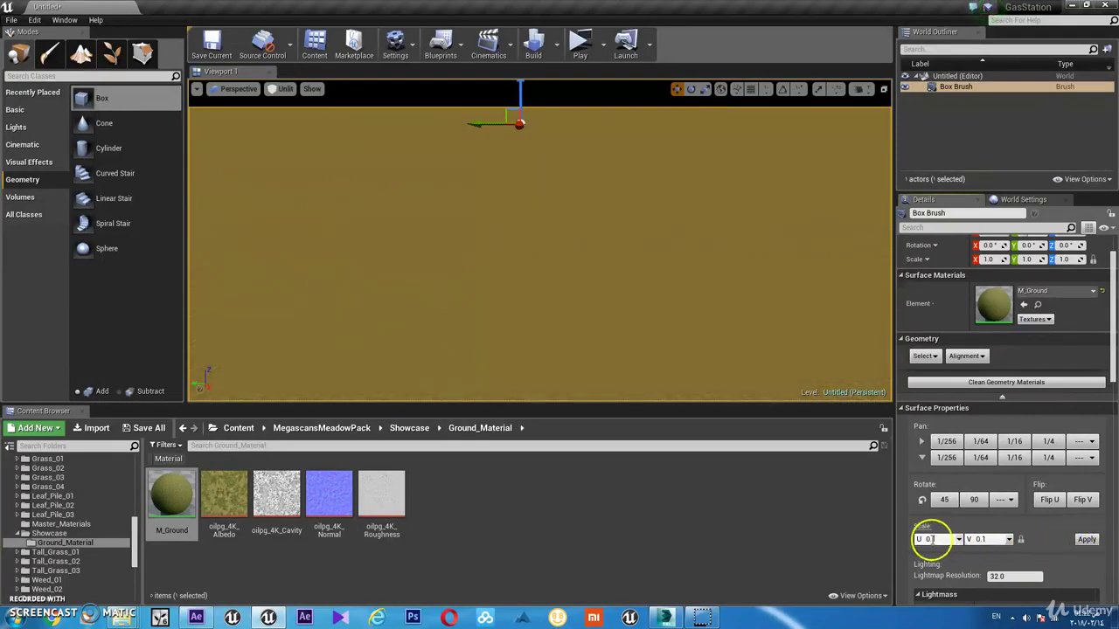
click(959, 539)
text(1)
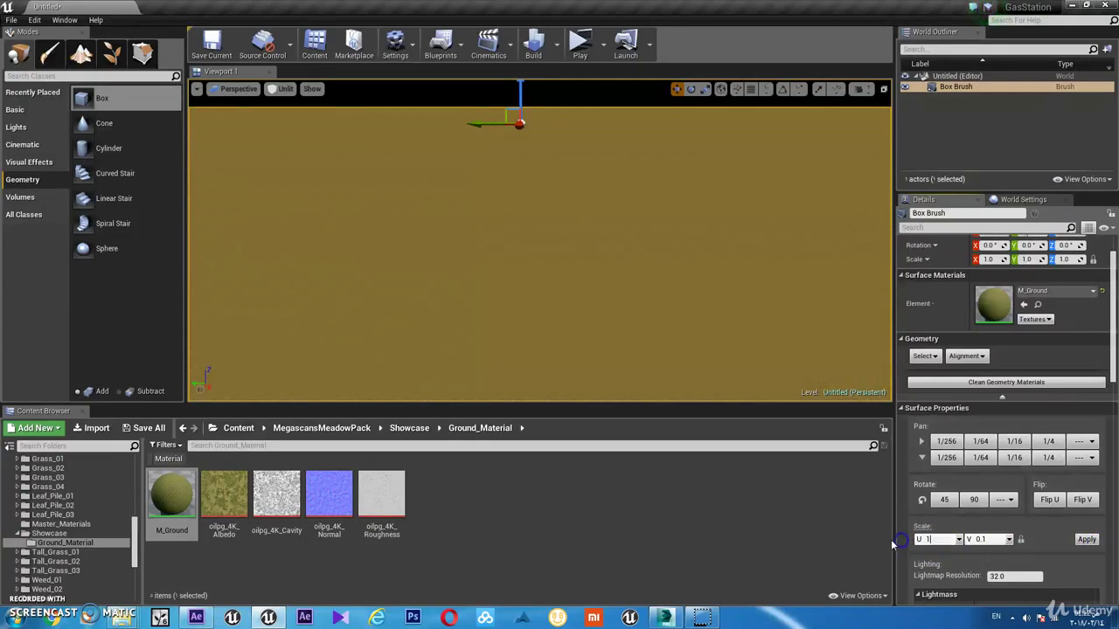
click(957, 539)
text(0.0)
click(1084, 540)
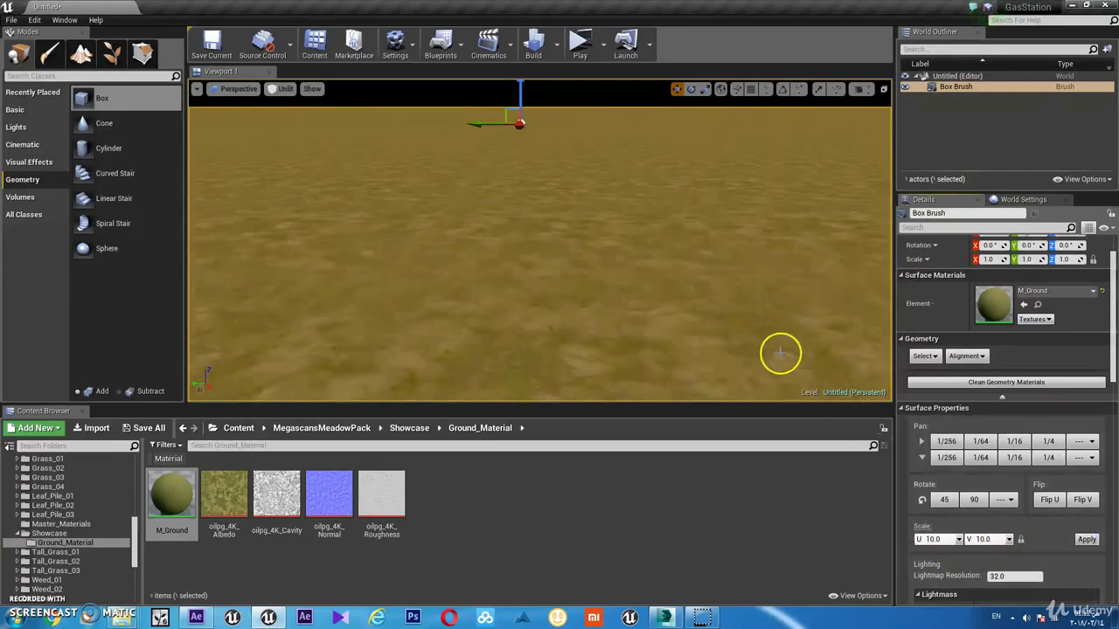
click(691, 234)
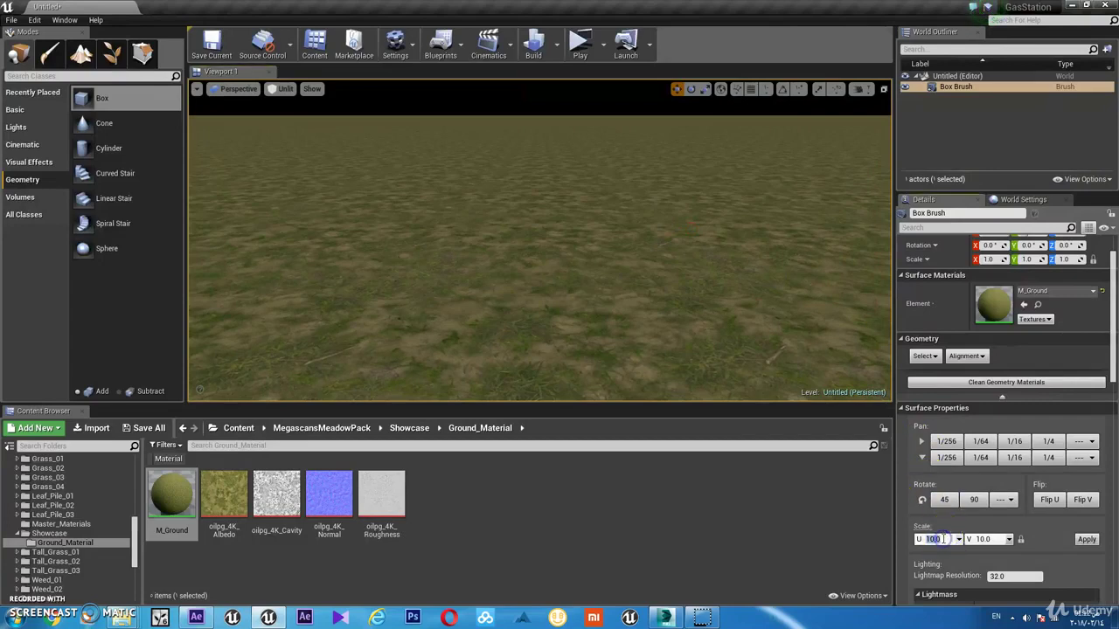
text(20)
click(1087, 539)
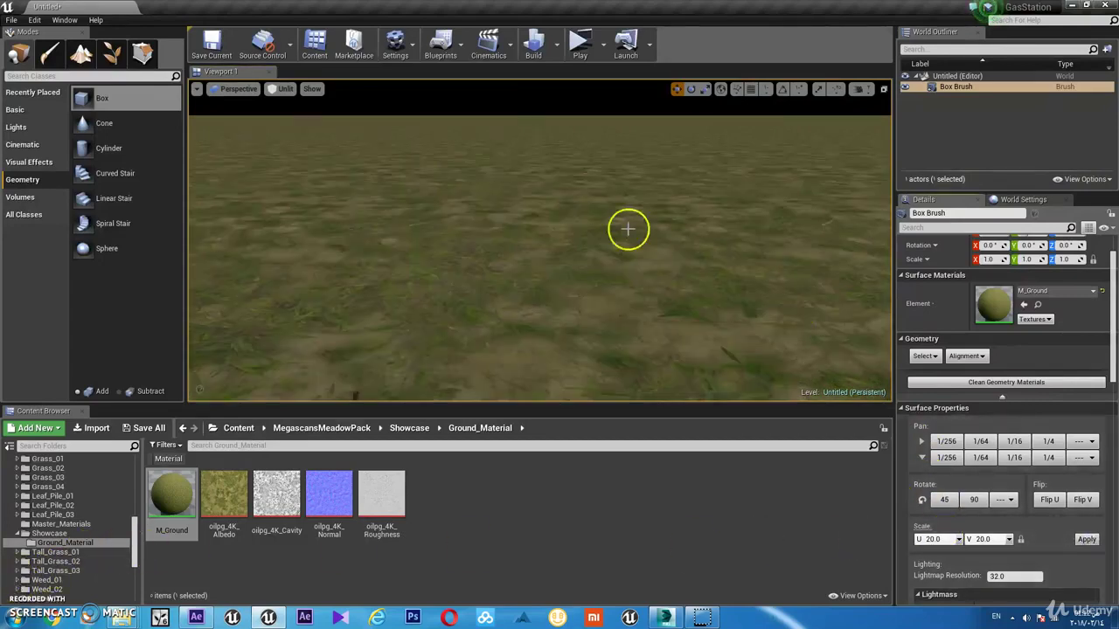
drag(628, 229, 628, 231)
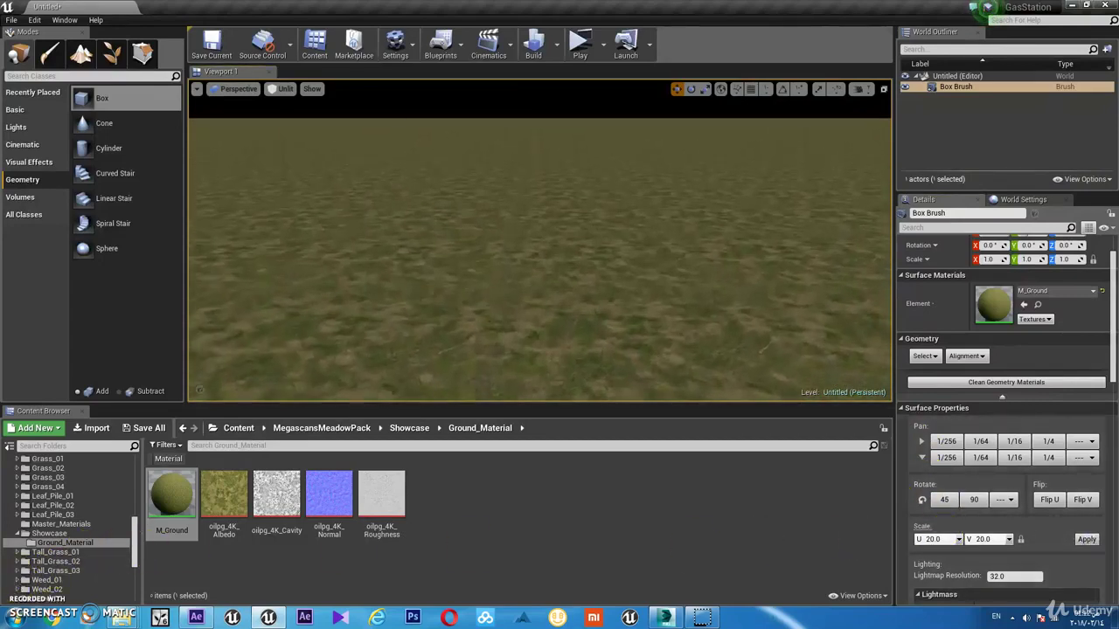
right_drag(624, 220, 586, 225)
scroll(52, 523, up, 5)
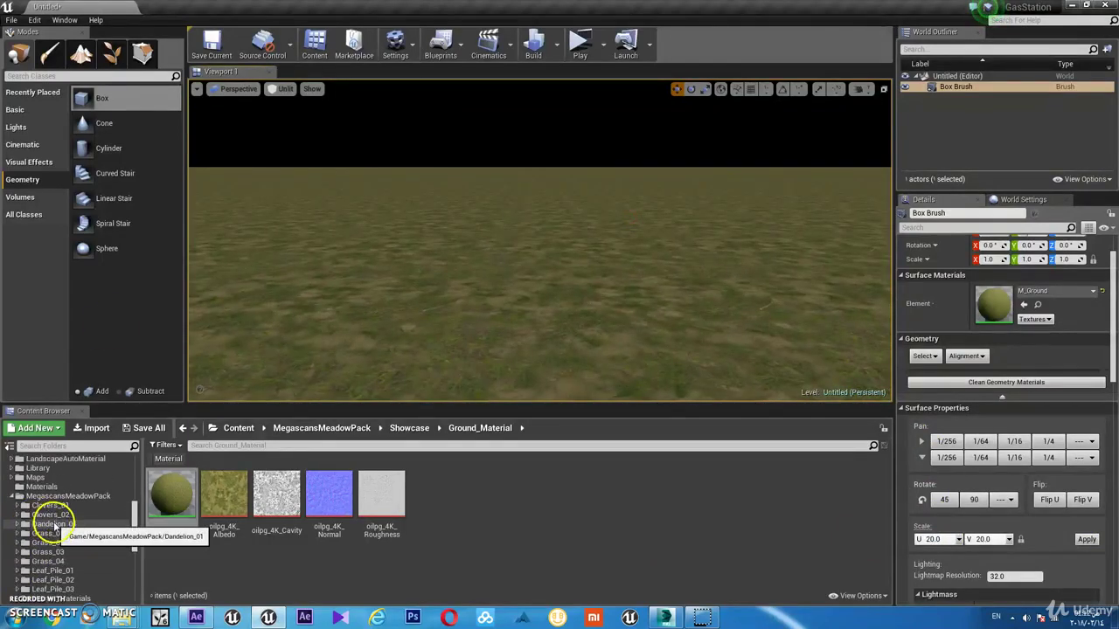
Step: Open Grass_01 > Var1 and place two test Grass_01_Var1_LOD0 clumps on the ground
click(48, 533)
double_click(225, 490)
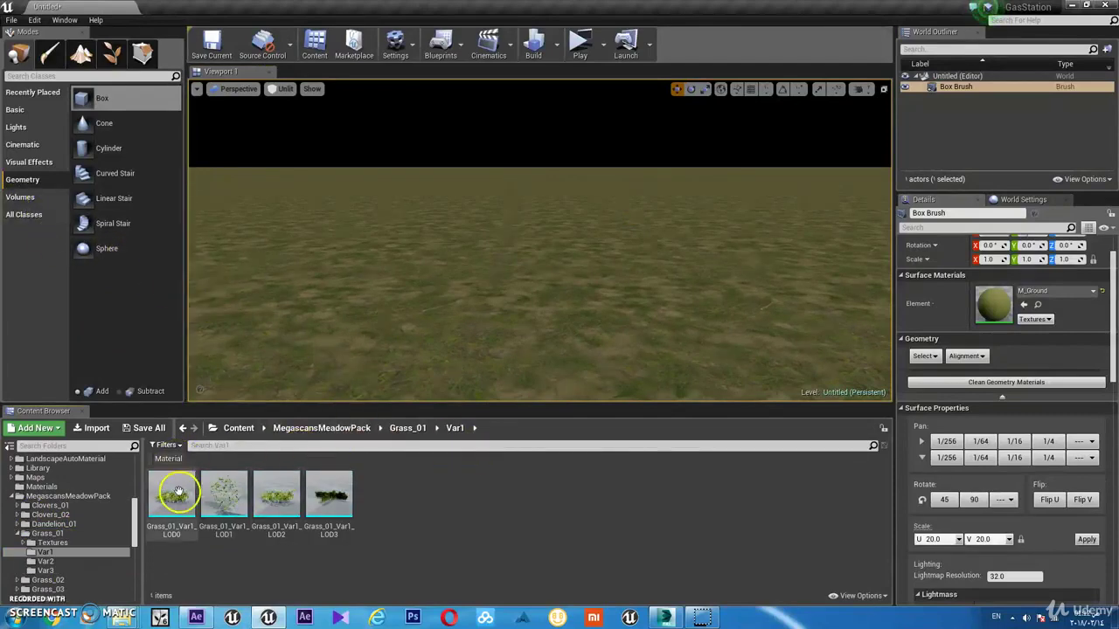
drag(176, 492, 249, 348)
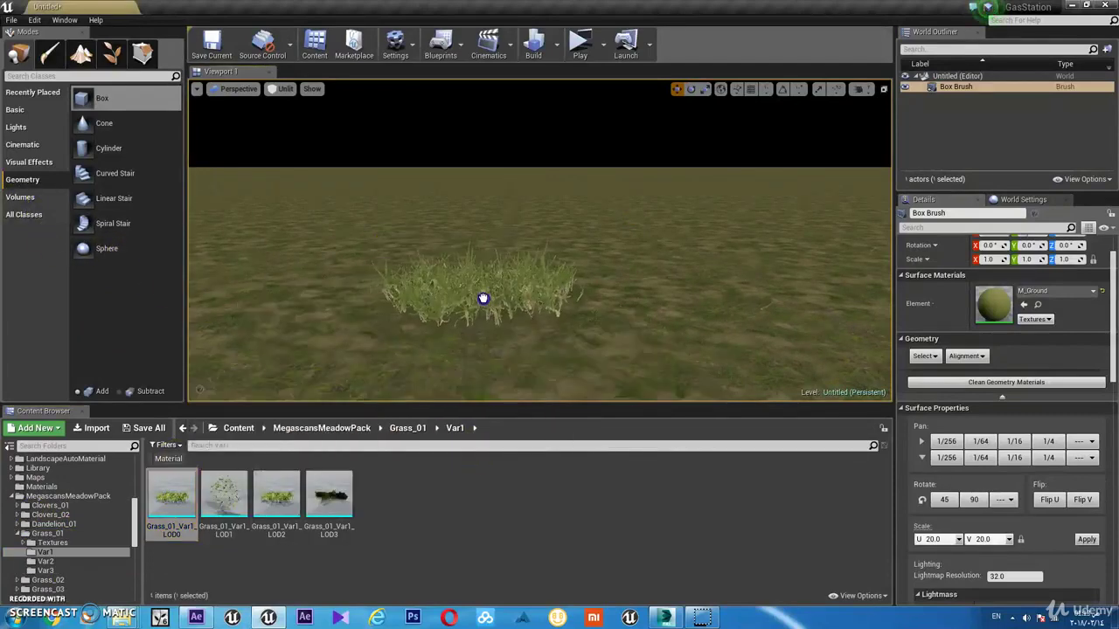
drag(531, 326, 487, 300)
click(511, 191)
click(545, 292)
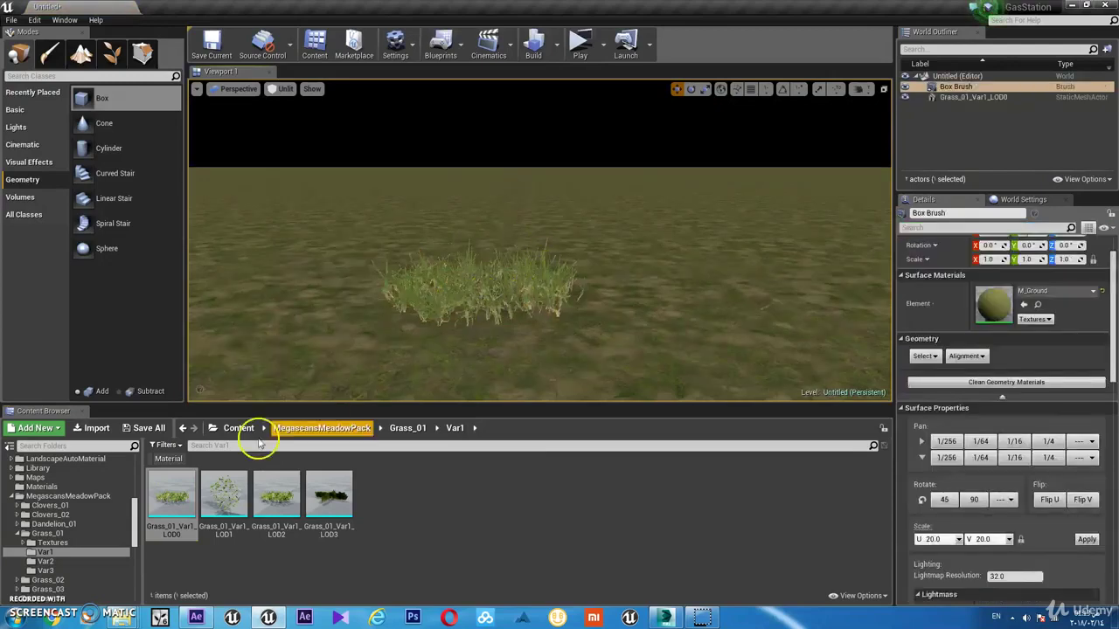
drag(174, 492, 315, 233)
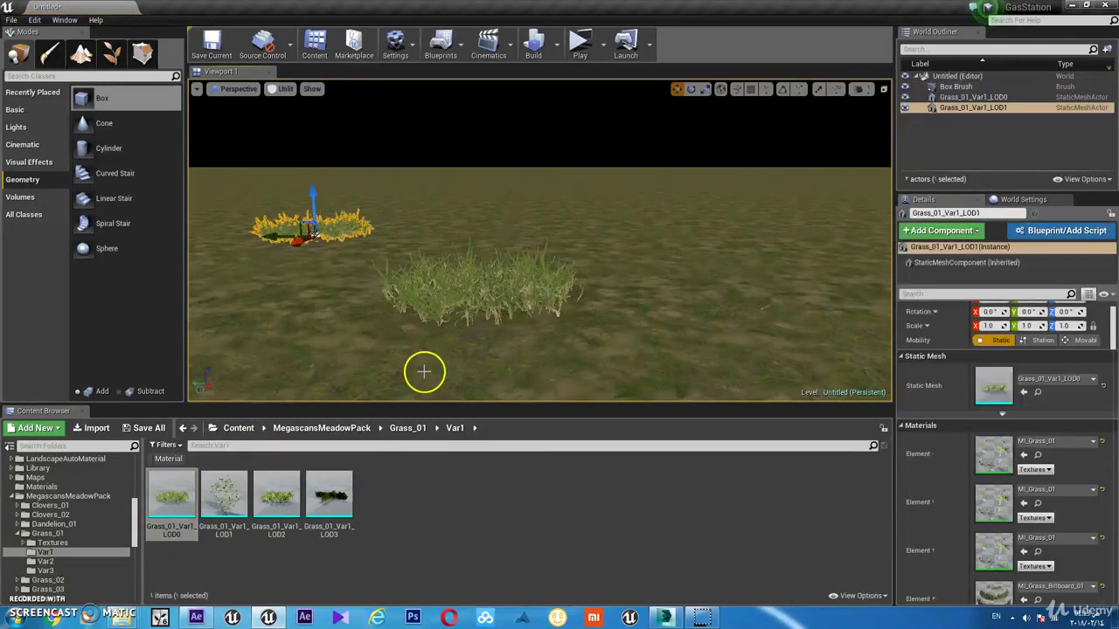
Step: Delete both test grass clumps, leaving only the floor brush
click(450, 297)
click(449, 296)
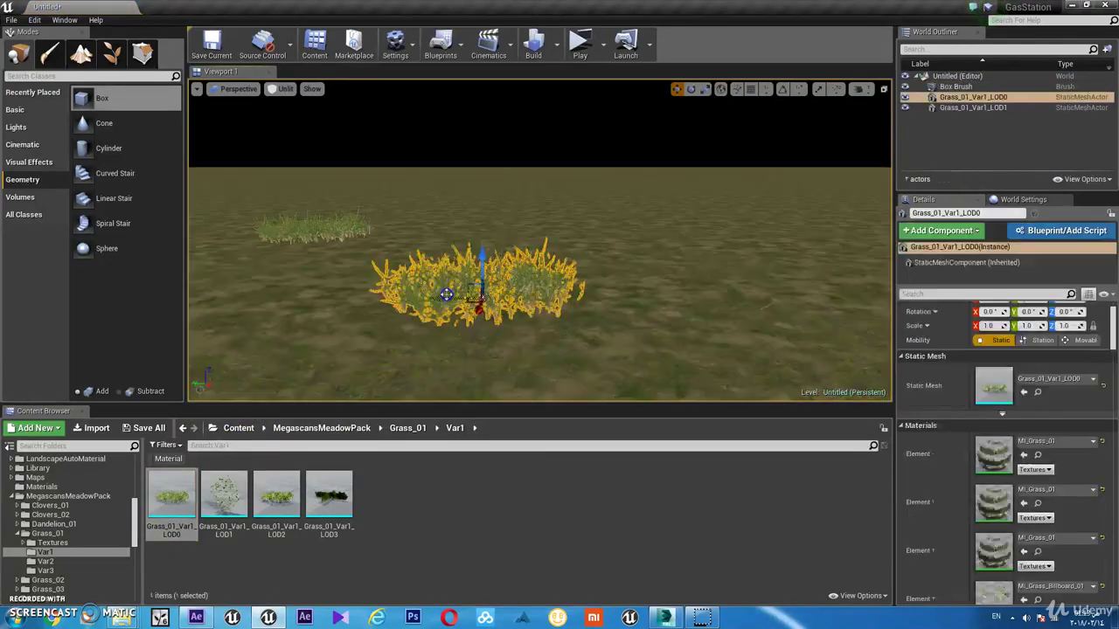
key(Delete)
click(314, 233)
key(Delete)
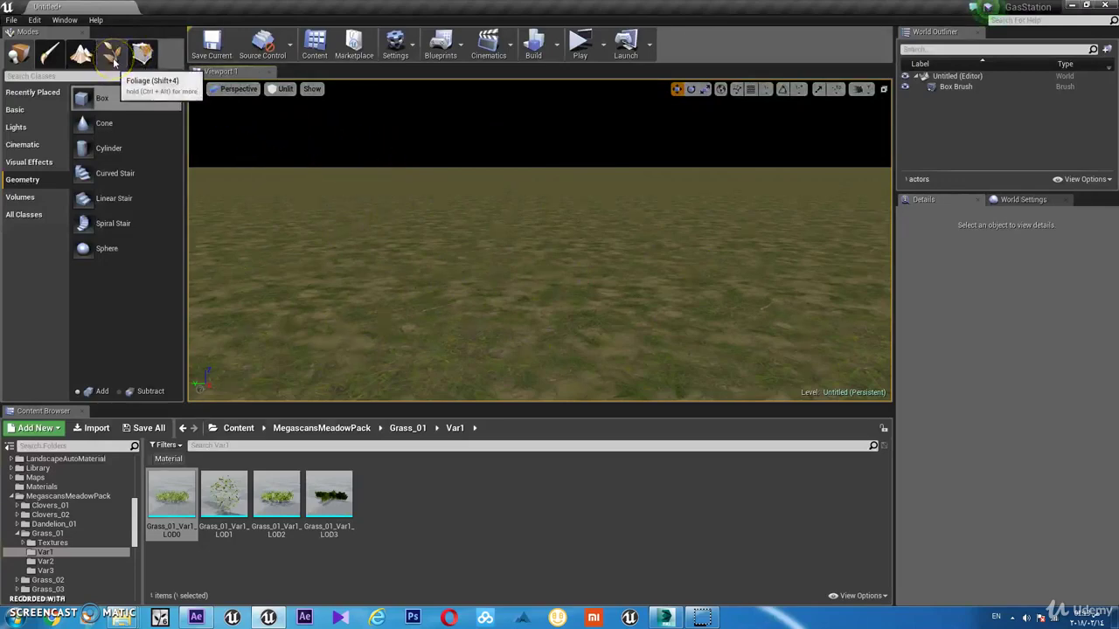
Step: Enter Foliage mode and add Grass_01_Var1_LOD0 as a foliage type
click(113, 62)
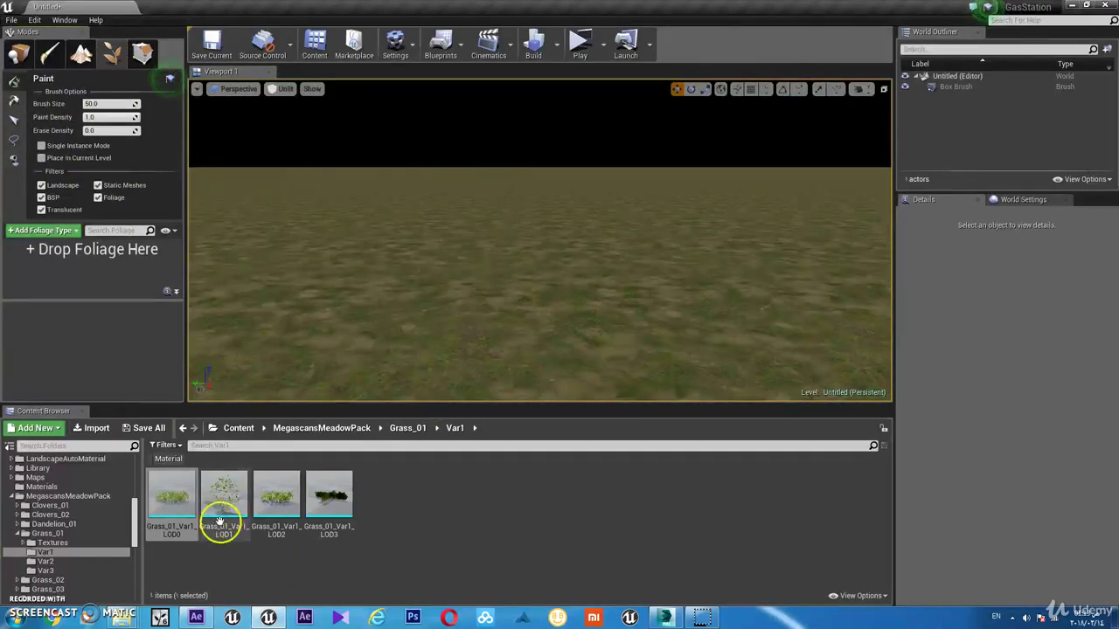
drag(175, 509, 74, 263)
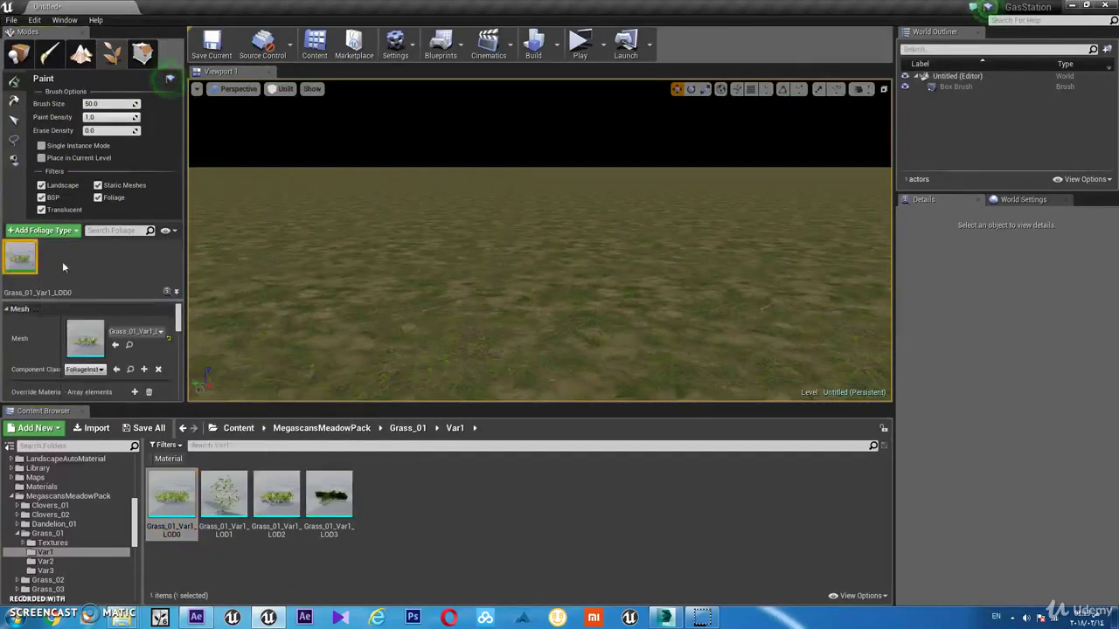
Step: Set the foliage brush size to 30 and raise the grass paint density
click(96, 103)
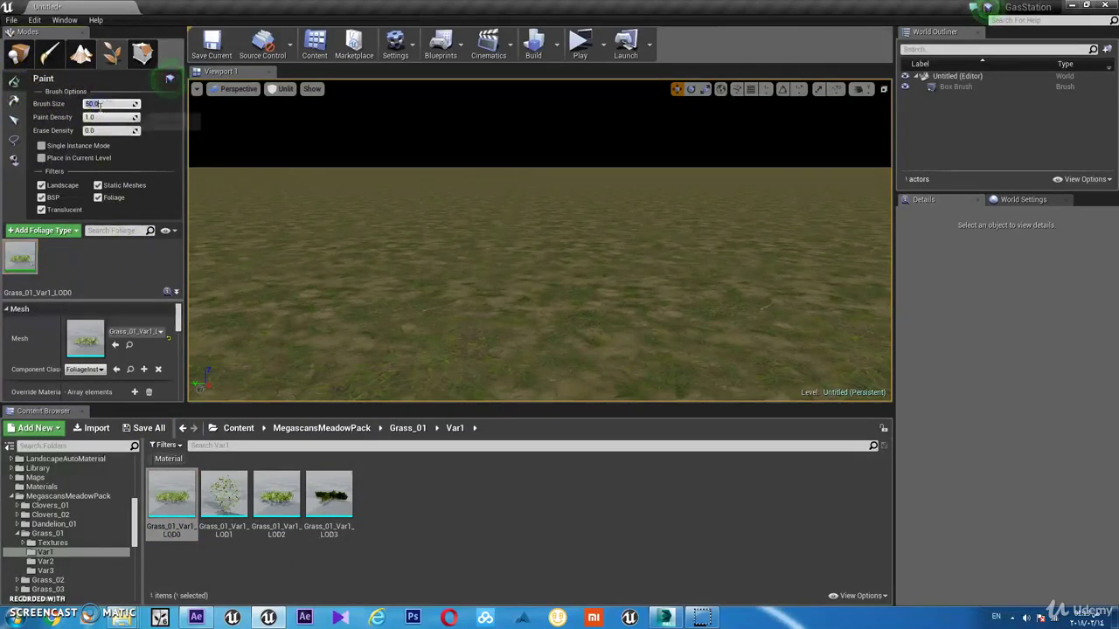
text(30)
key(Return)
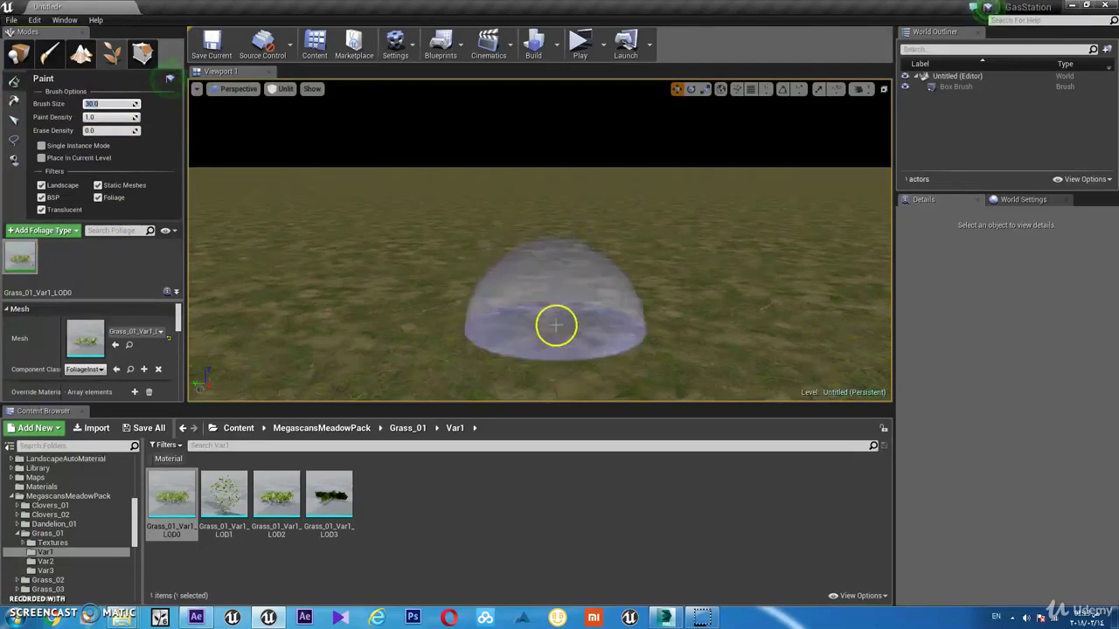
scroll(131, 324, down, 3)
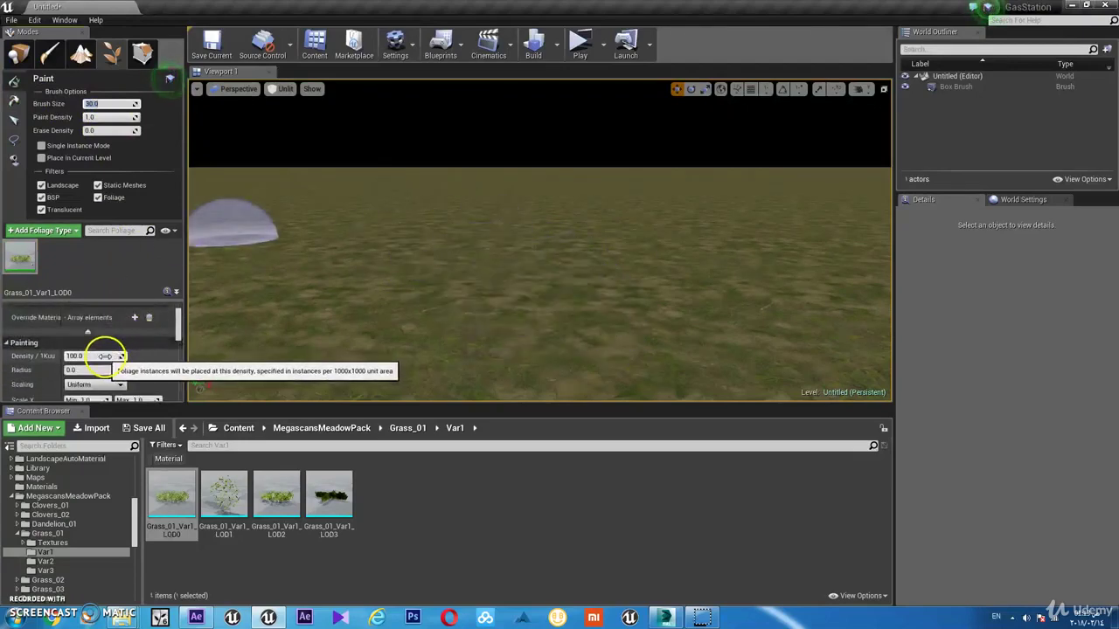
drag(105, 356, 106, 356)
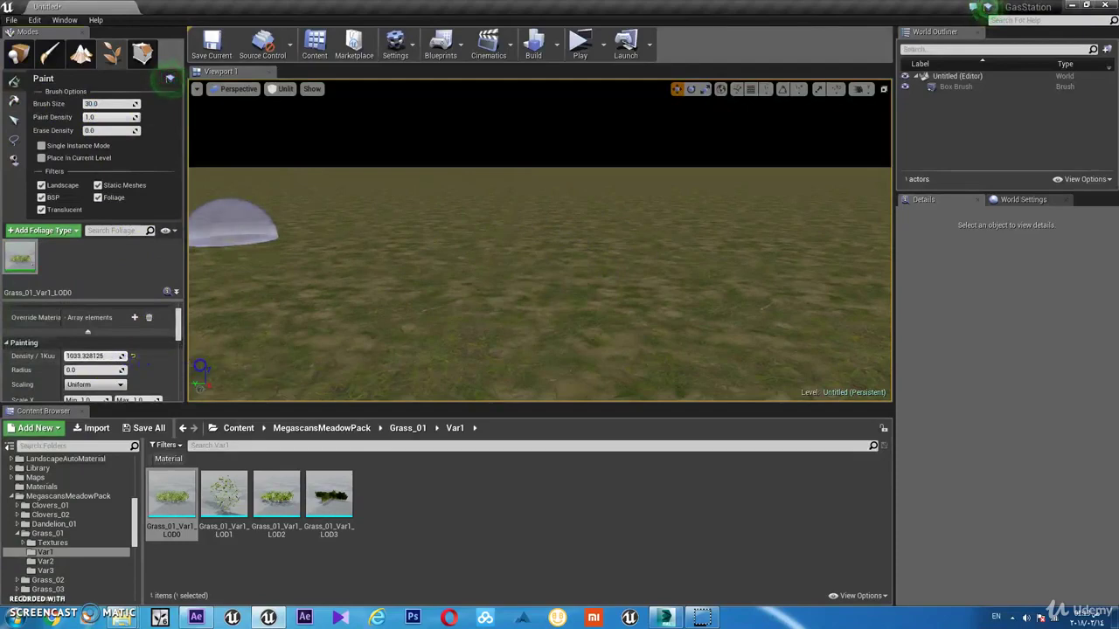
drag(105, 355, 107, 356)
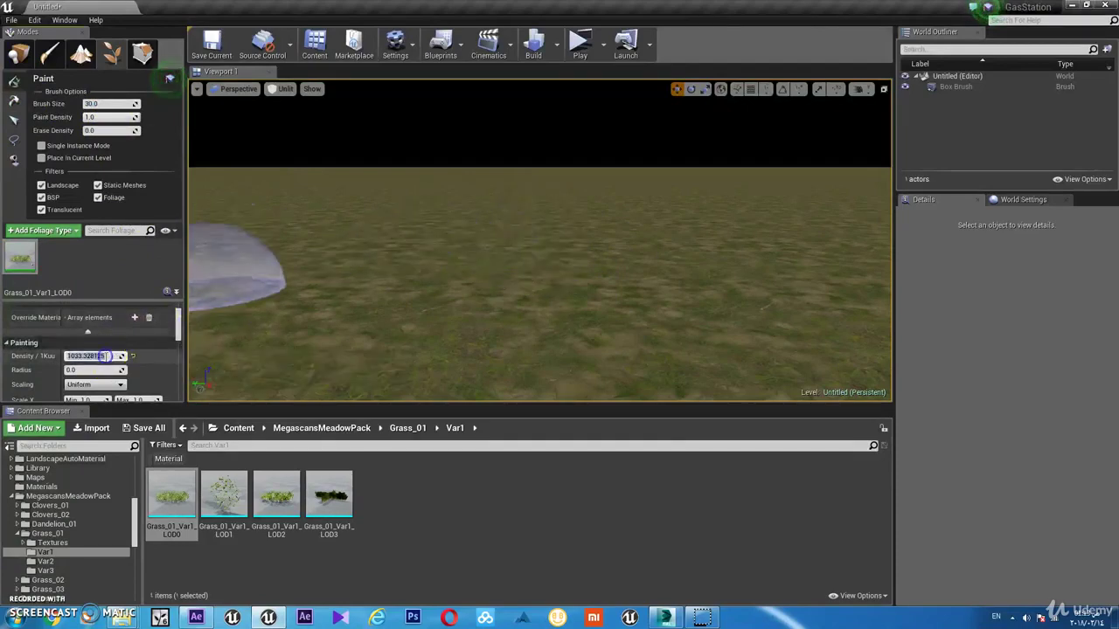
text(100)
key(Return)
Step: Paint and undo test grass strokes while settling the density near 970.558838 per 1Kuu
click(483, 292)
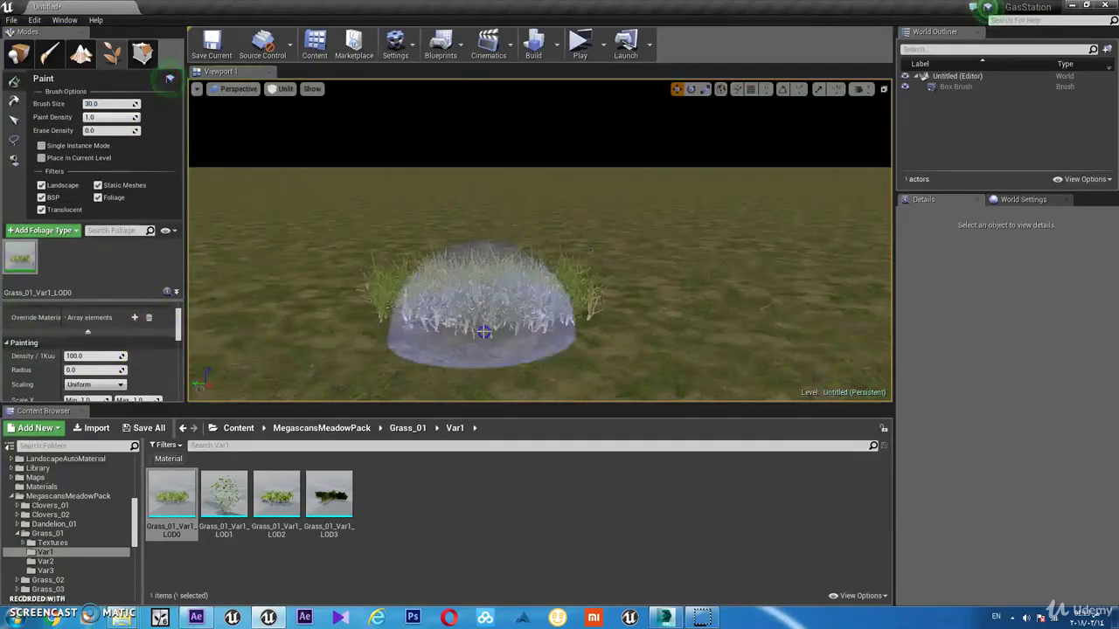
mouse_move(560, 240)
mouse_down()
mouse_move(680, 188)
mouse_move(814, 270)
mouse_move(344, 268)
mouse_move(352, 178)
mouse_move(594, 271)
mouse_up()
key(ctrl+z)
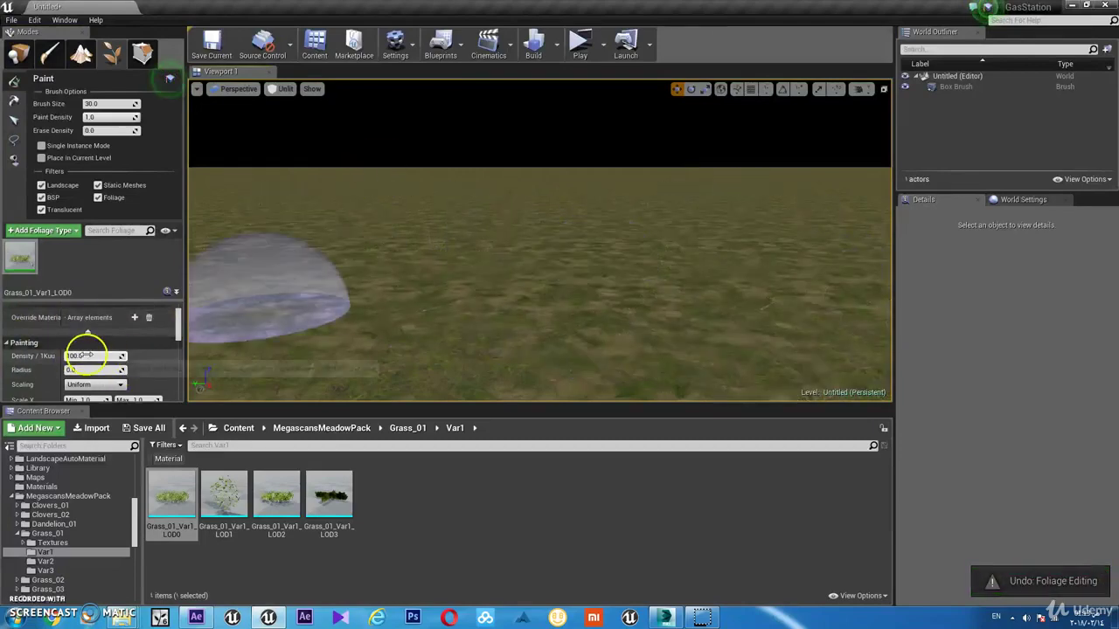
drag(88, 356, 179, 360)
mouse_move(254, 279)
mouse_down()
mouse_move(439, 227)
mouse_move(664, 199)
mouse_move(545, 213)
mouse_up()
key(ctrl+z)
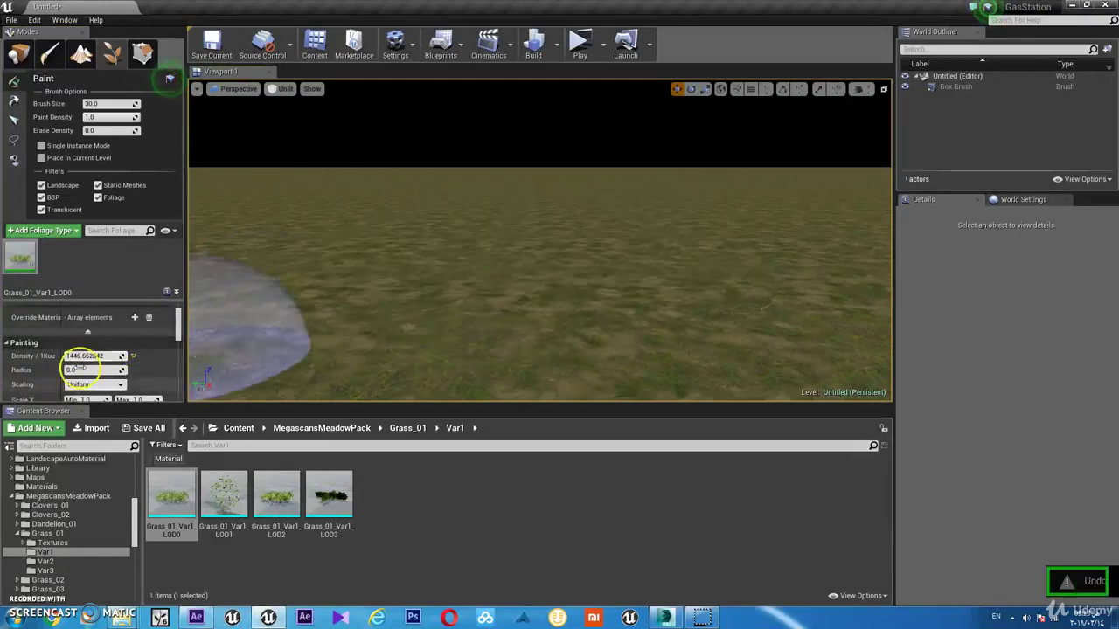
drag(116, 354, 97, 356)
drag(368, 297, 609, 303)
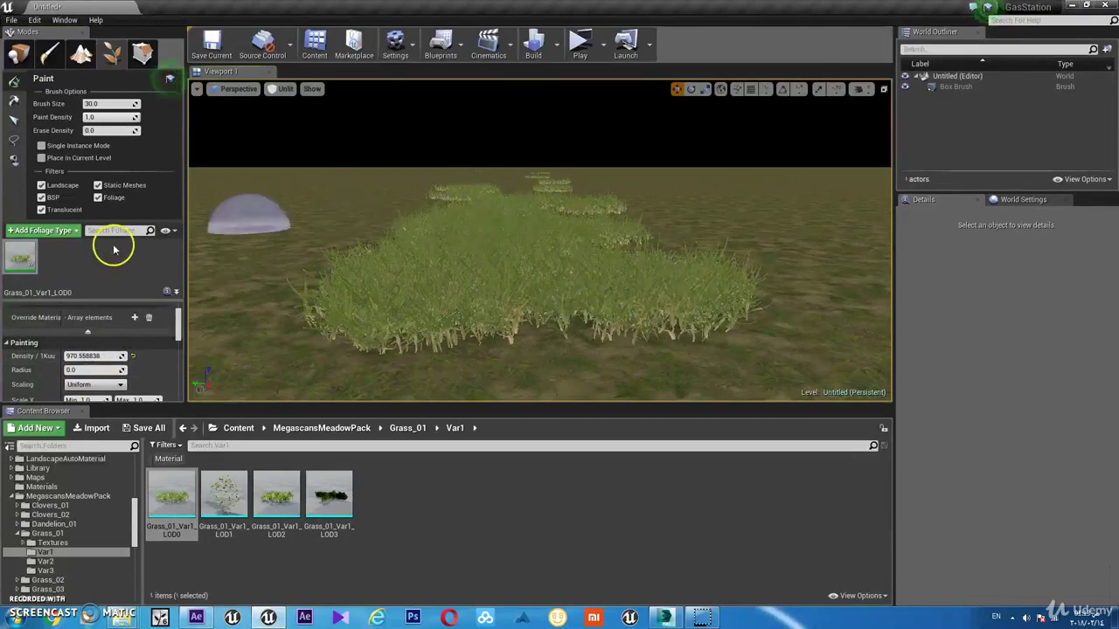
key(ctrl+z)
scroll(145, 342, down, 1)
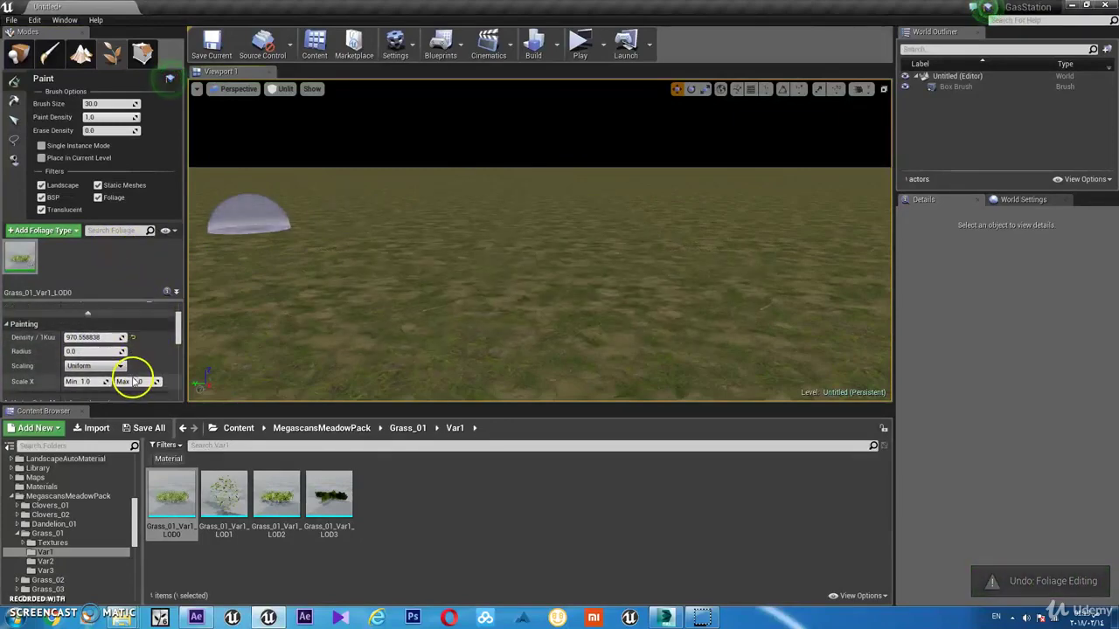
Step: Set the grass minimum Scale X to 0.1 (max 1.0), undoing the test strokes
click(101, 381)
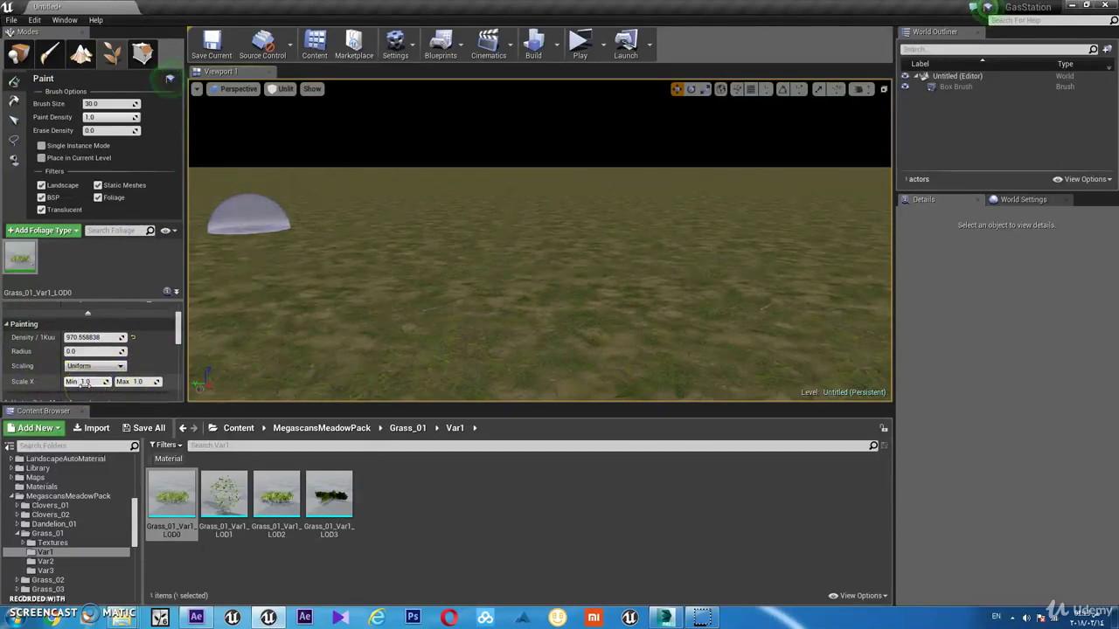
click(69, 377)
text(0.7)
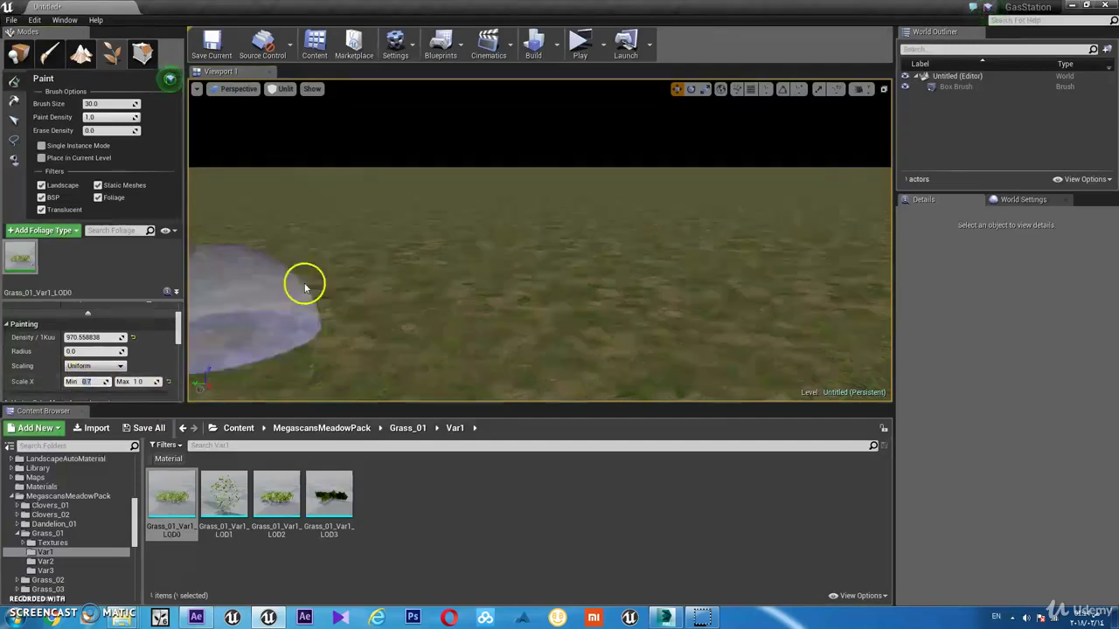
mouse_move(305, 283)
mouse_down()
mouse_move(584, 211)
mouse_move(262, 271)
mouse_up()
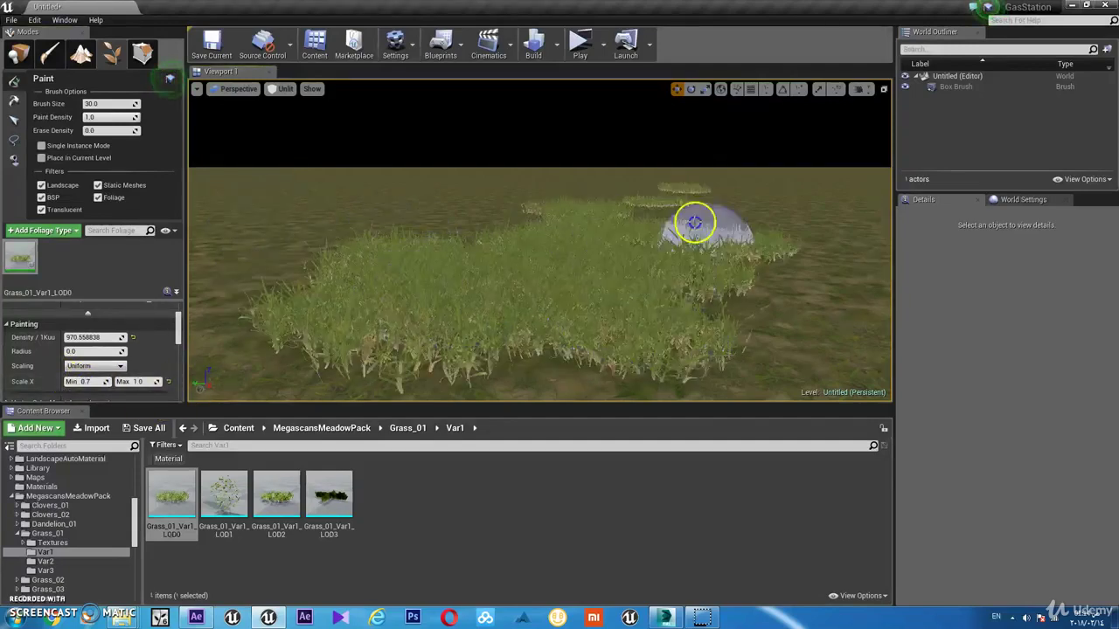
key(ctrl+z)
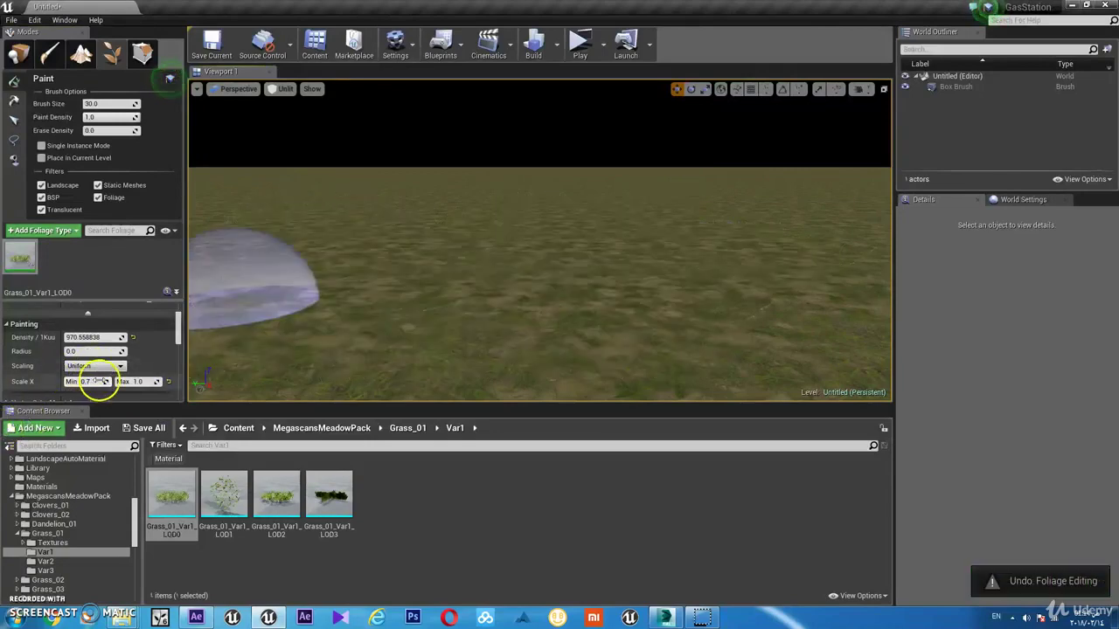
text(0.1)
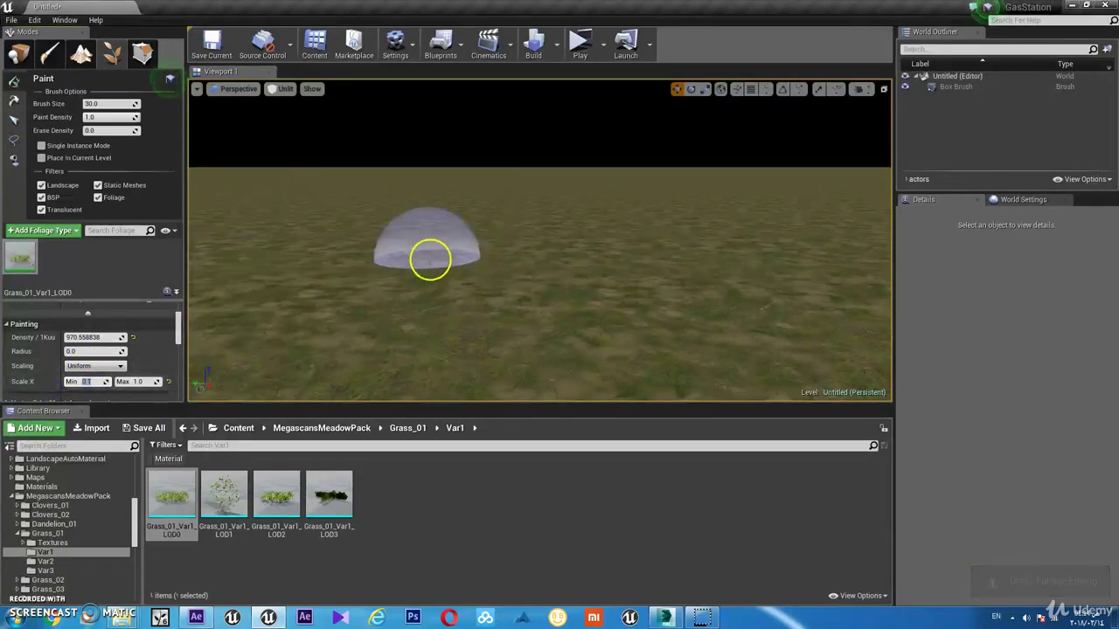
mouse_move(429, 257)
mouse_down()
mouse_move(638, 278)
mouse_move(464, 336)
mouse_up()
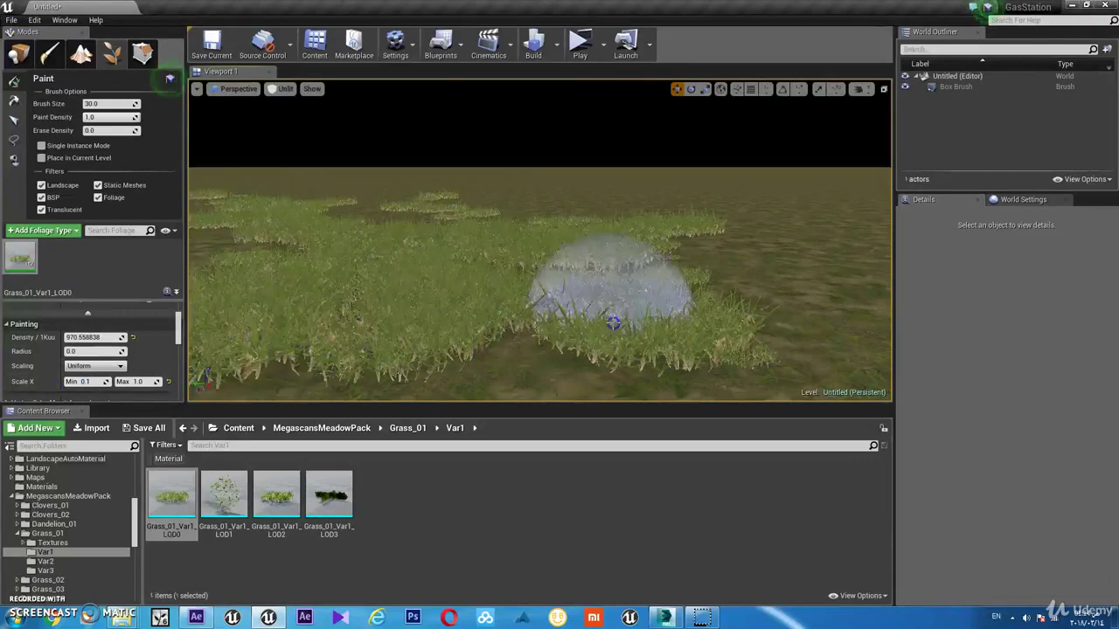
key(ctrl+z)
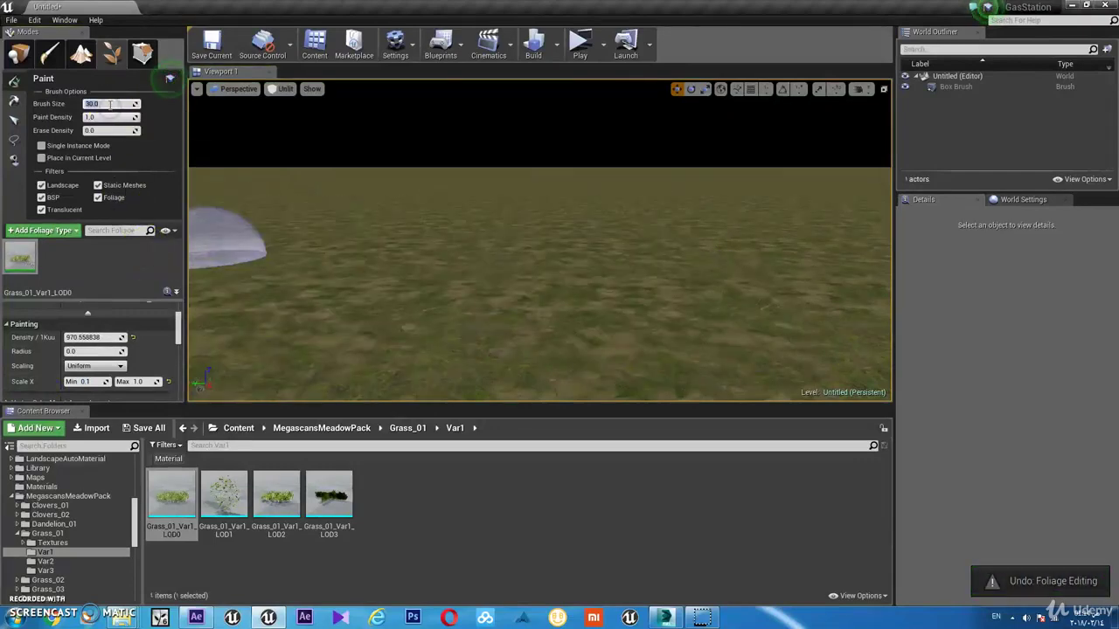
text(50)
Step: Paint broad patches of Grass_01_Var1 across the near and far ground
mouse_move(475, 240)
mouse_down()
mouse_move(354, 228)
mouse_move(719, 296)
mouse_move(849, 214)
mouse_up()
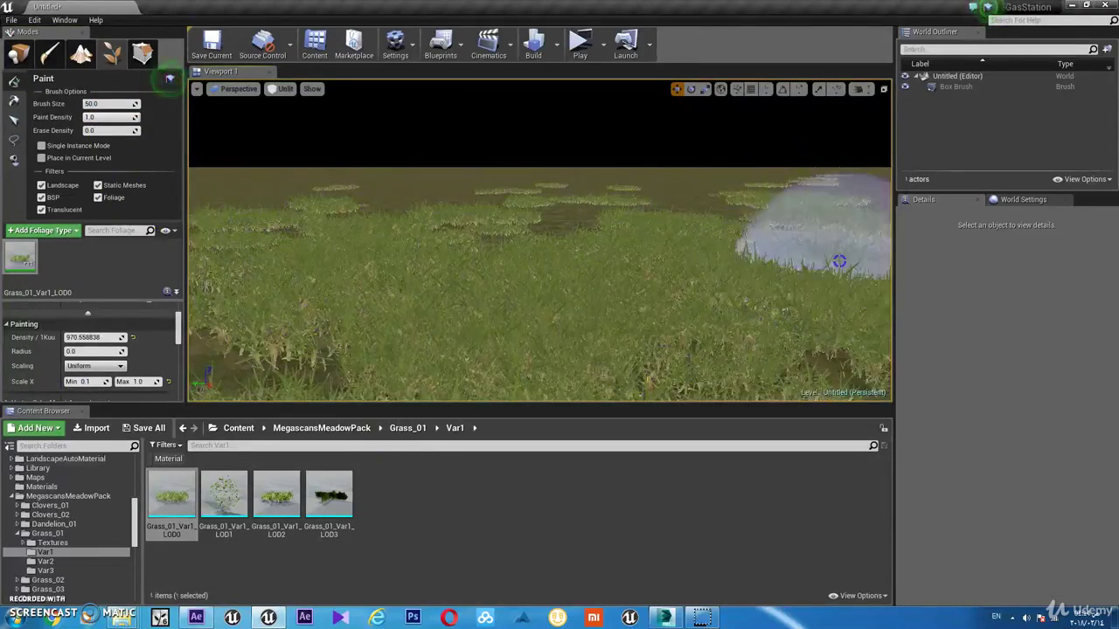
drag(394, 212, 251, 204)
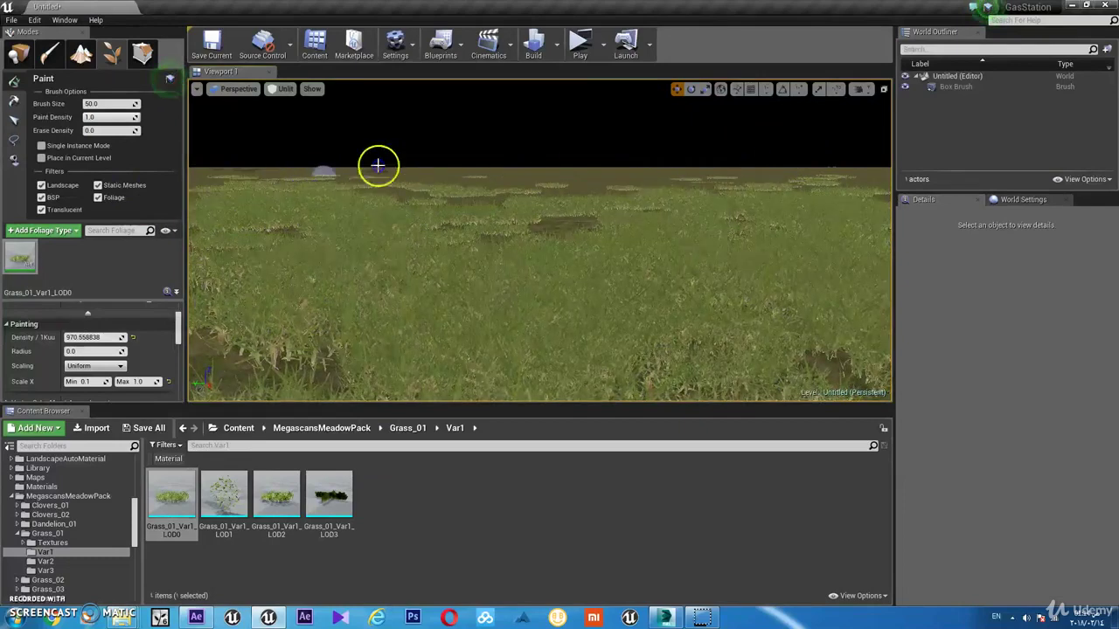
drag(575, 196, 709, 270)
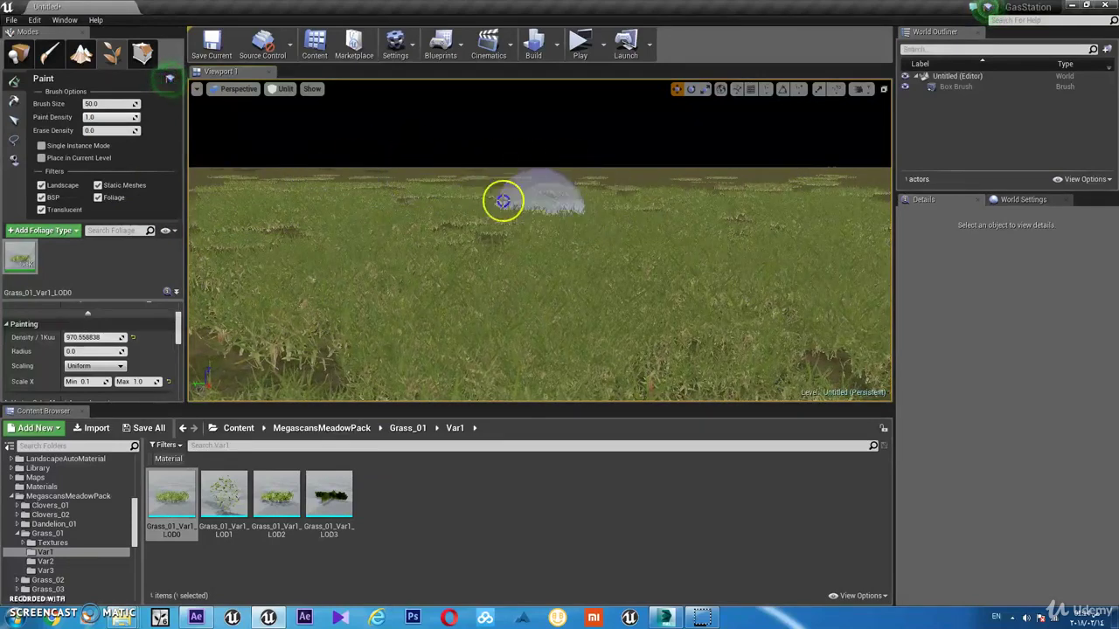
mouse_move(709, 270)
right_down()
mouse_move(688, 330)
mouse_move(664, 249)
right_up()
text(200)
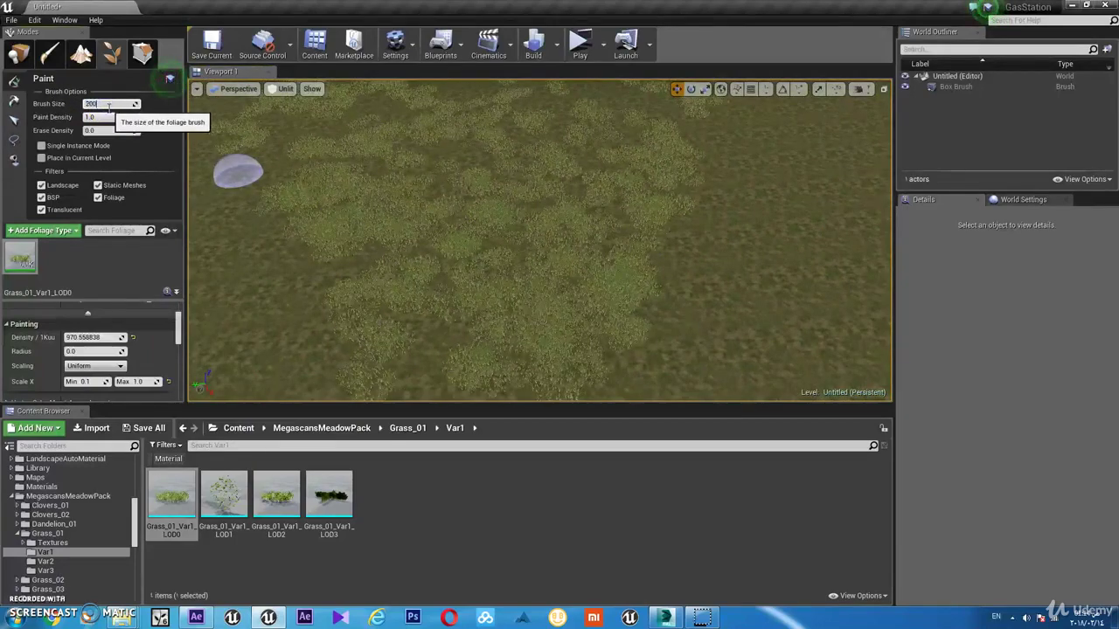
Step: Raise the brush size to 200 and blanket the floor with grass, undoing bad strokes
key(Return)
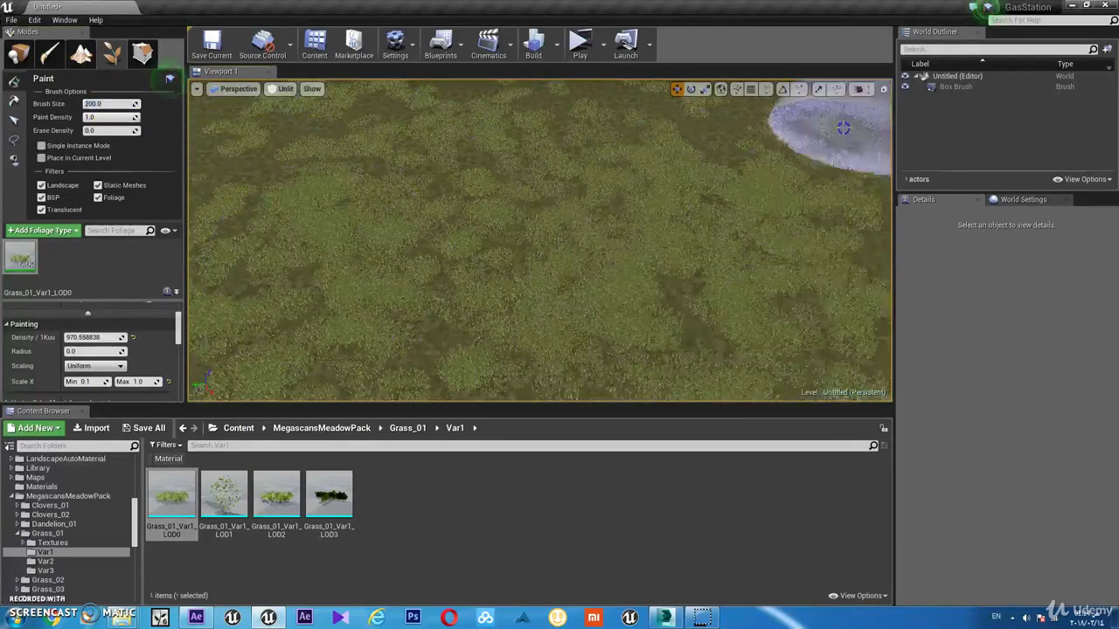
drag(844, 128, 265, 233)
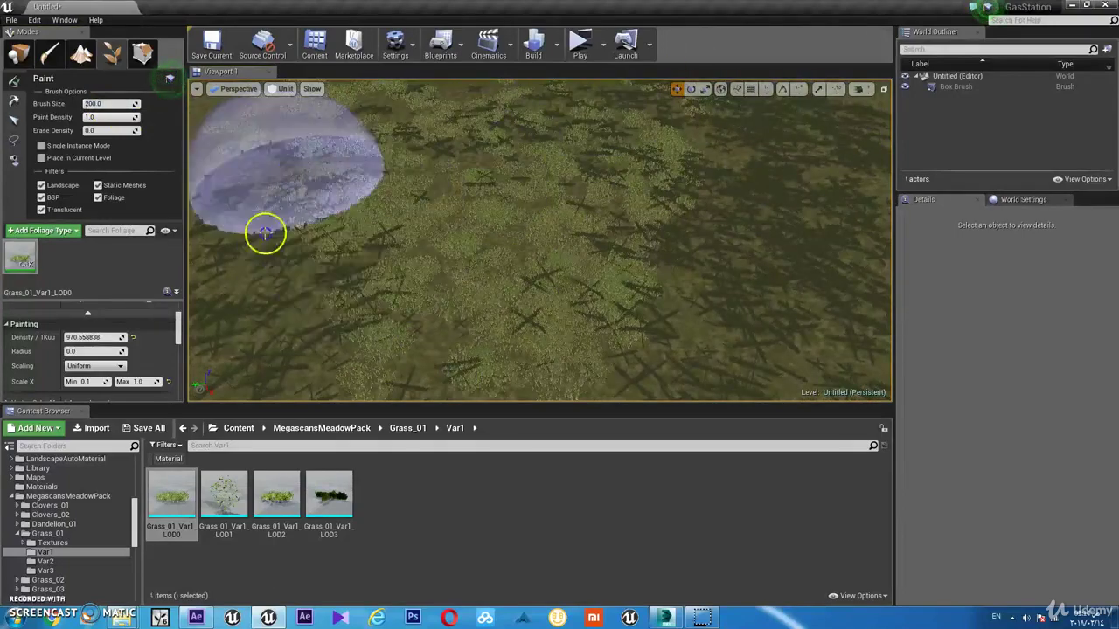
key(ctrl+z)
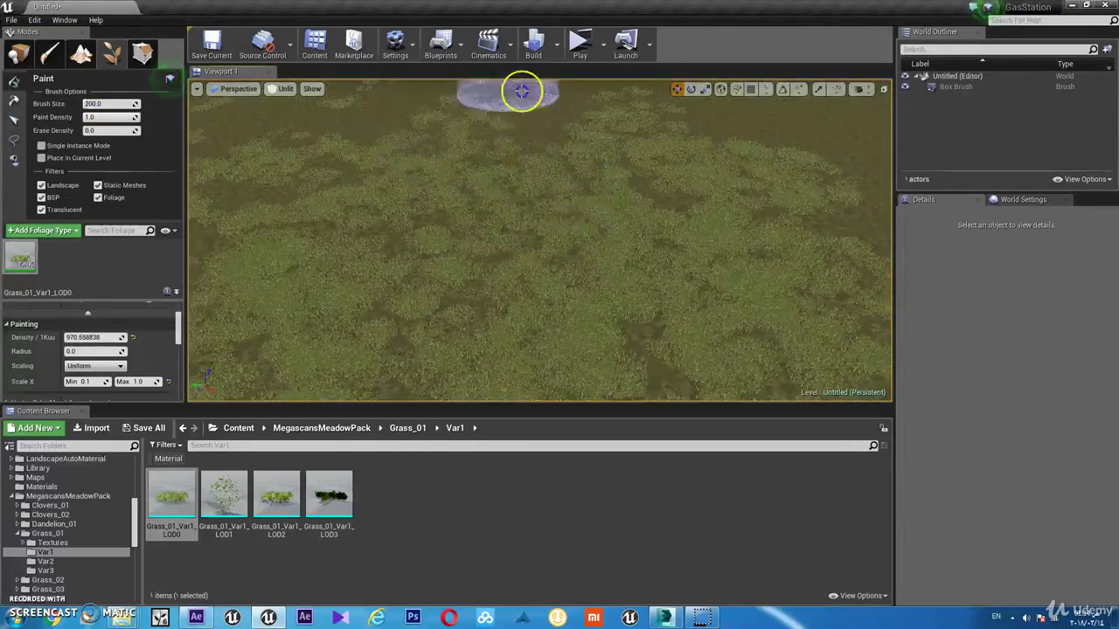
drag(362, 143, 487, 113)
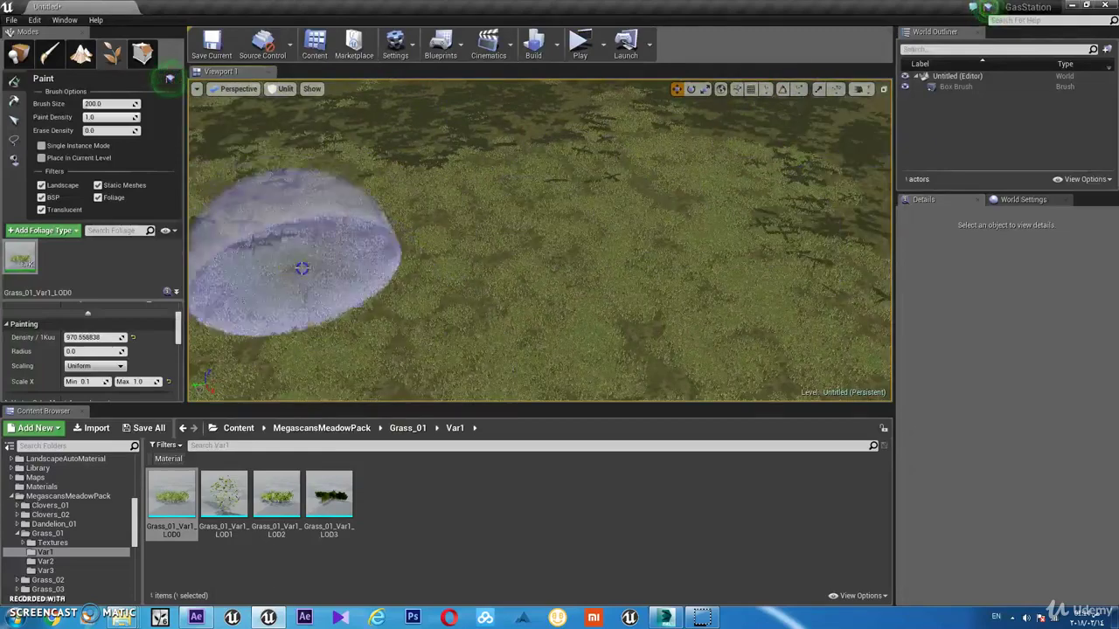
key(ctrl+z)
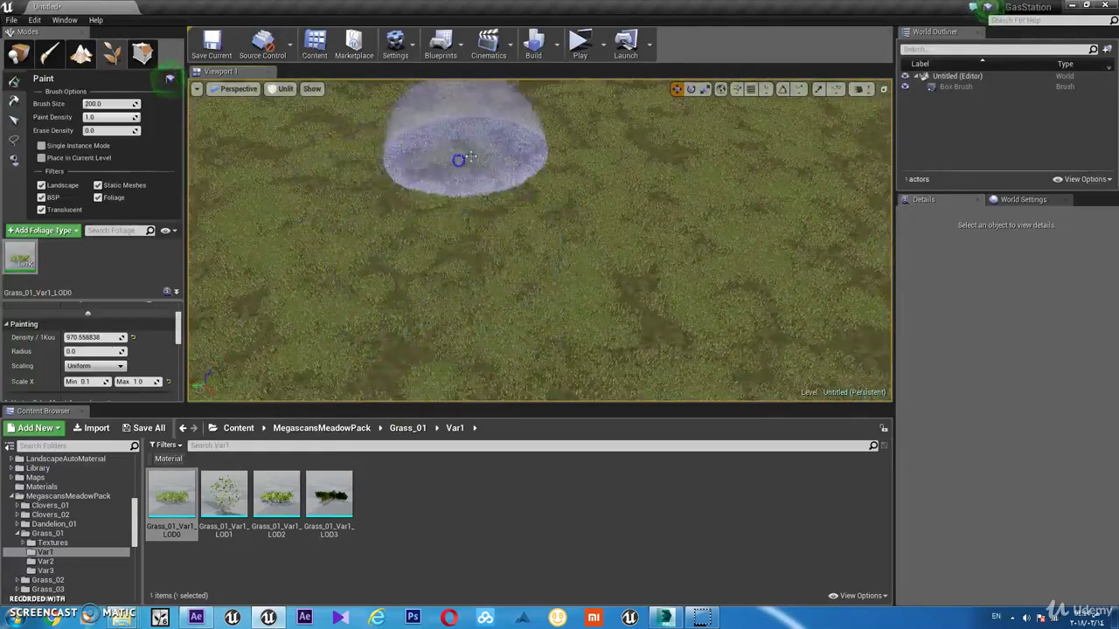
drag(475, 205, 568, 275)
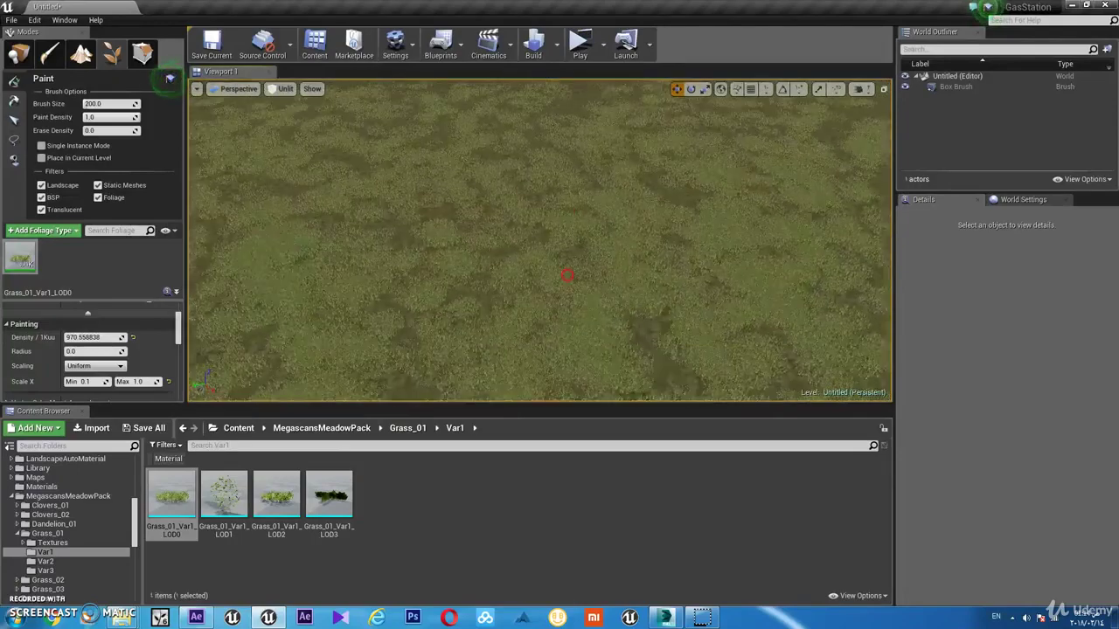
mouse_move(568, 275)
right_down()
mouse_move(555, 210)
mouse_move(359, 184)
right_up()
Step: Lower the viewport camera to ground level facing the horizon
click(17, 53)
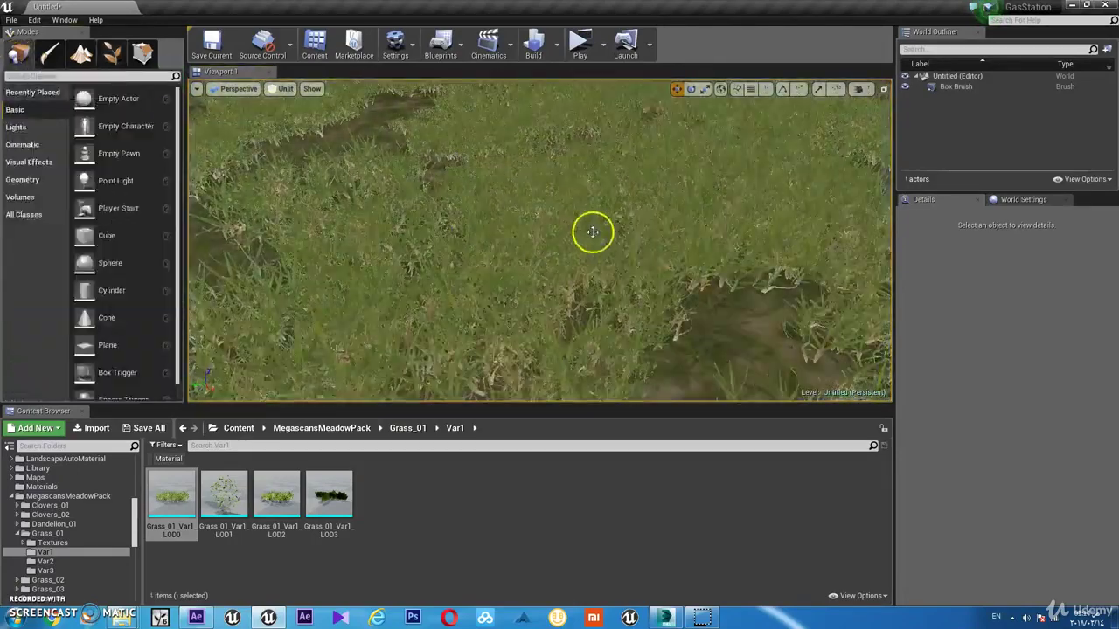
right_drag(593, 232, 574, 150)
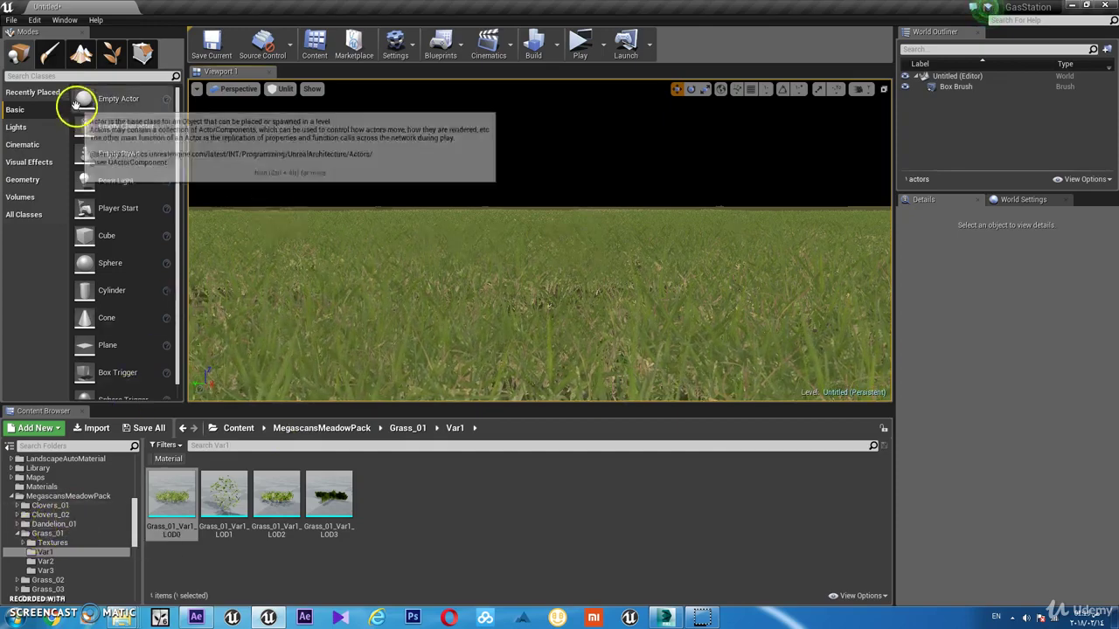
click(112, 54)
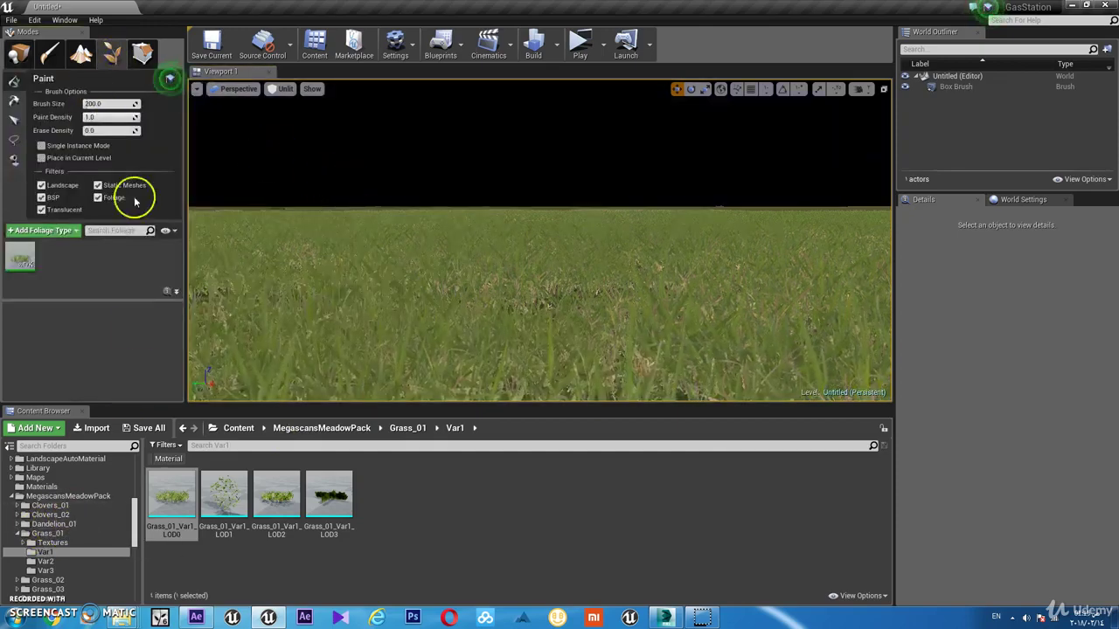
Step: Browse to Leaf_Pile_01 > Var1 to show its four LOD leaf-pile meshes
scroll(57, 537, down, 2)
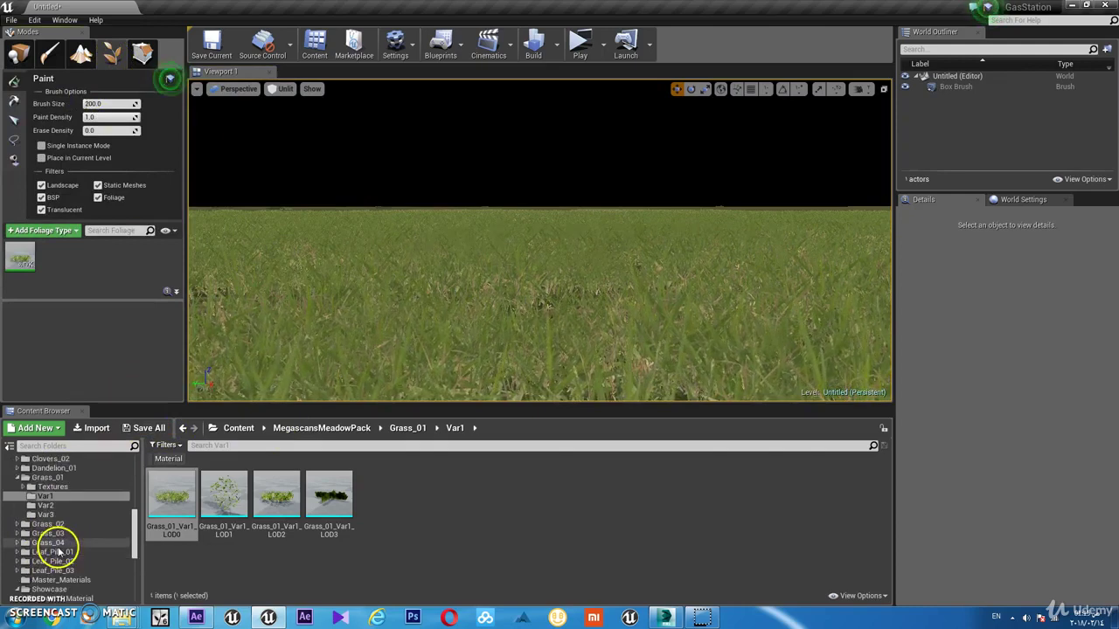
click(17, 525)
click(52, 534)
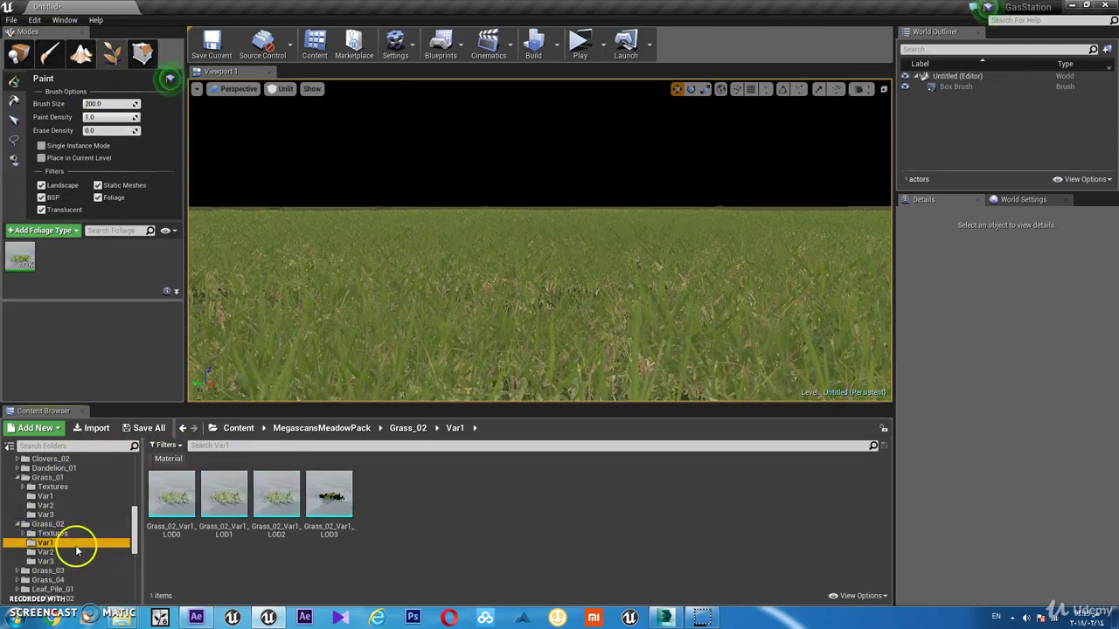
scroll(77, 546, down, 3)
scroll(77, 552, down, 1)
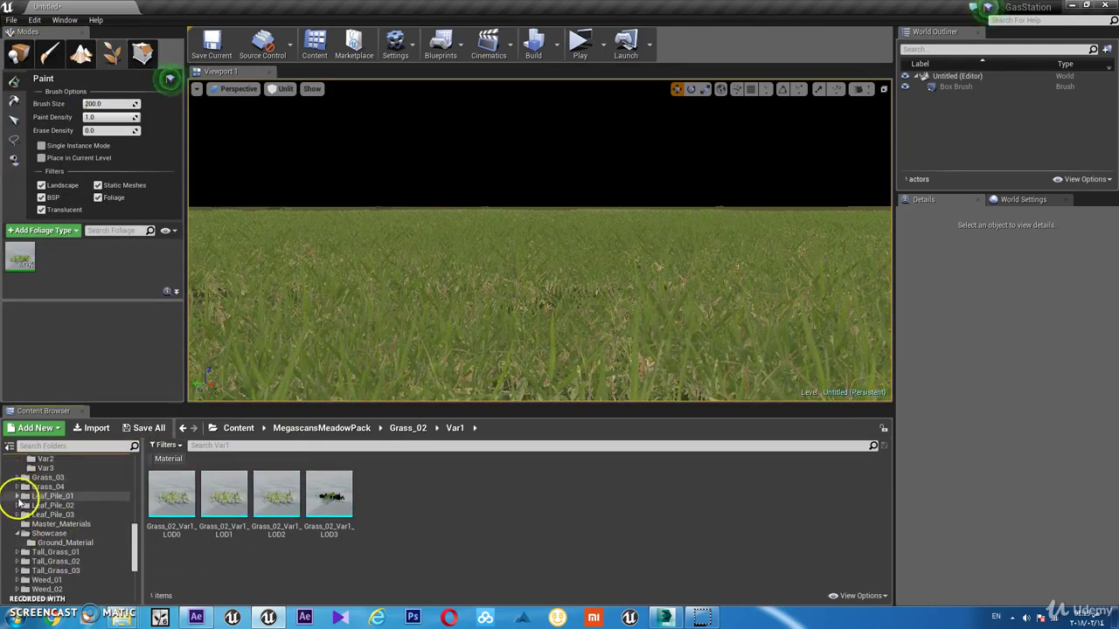
click(16, 496)
click(46, 515)
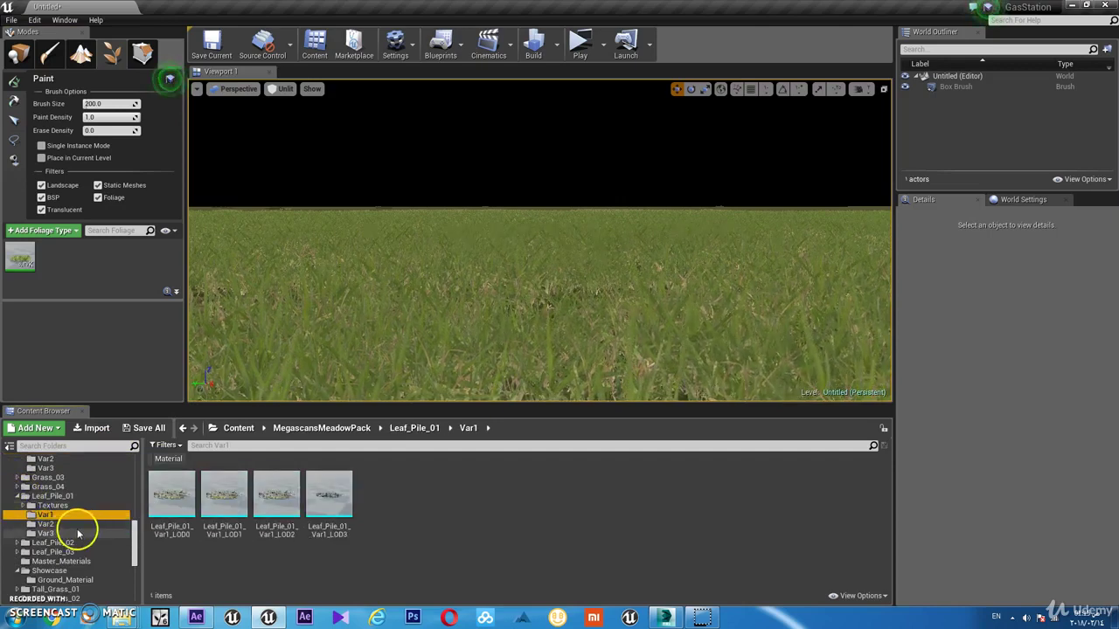
drag(173, 494, 343, 357)
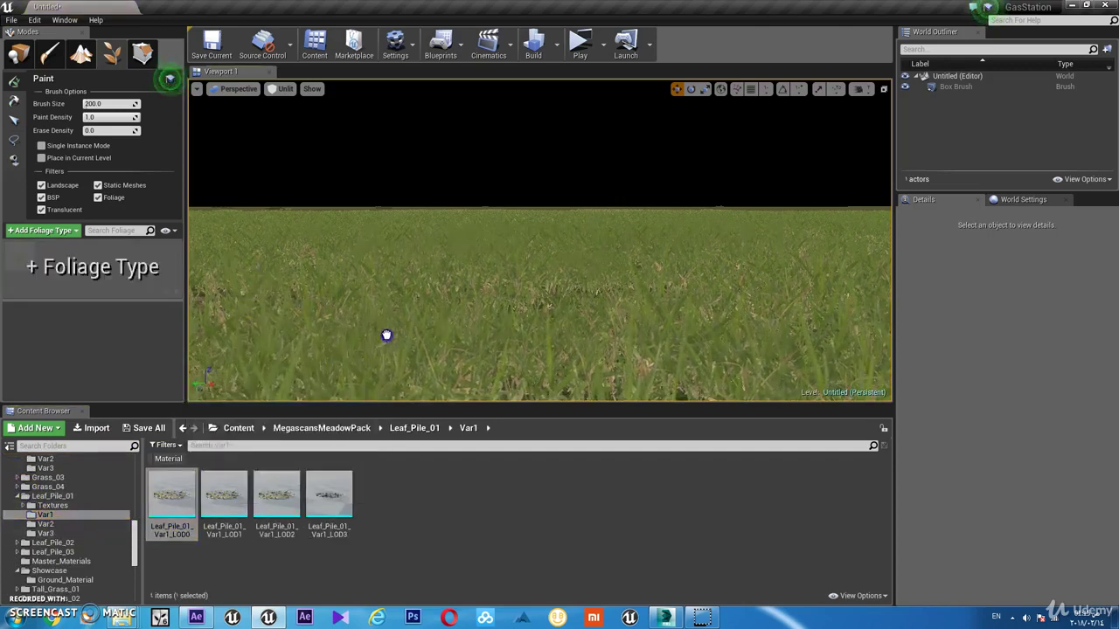
Step: Place a Leaf_Pile_01_Var1_LOD0 pile on the grass, scaled to 0.5 and raised
click(18, 53)
drag(456, 322, 458, 304)
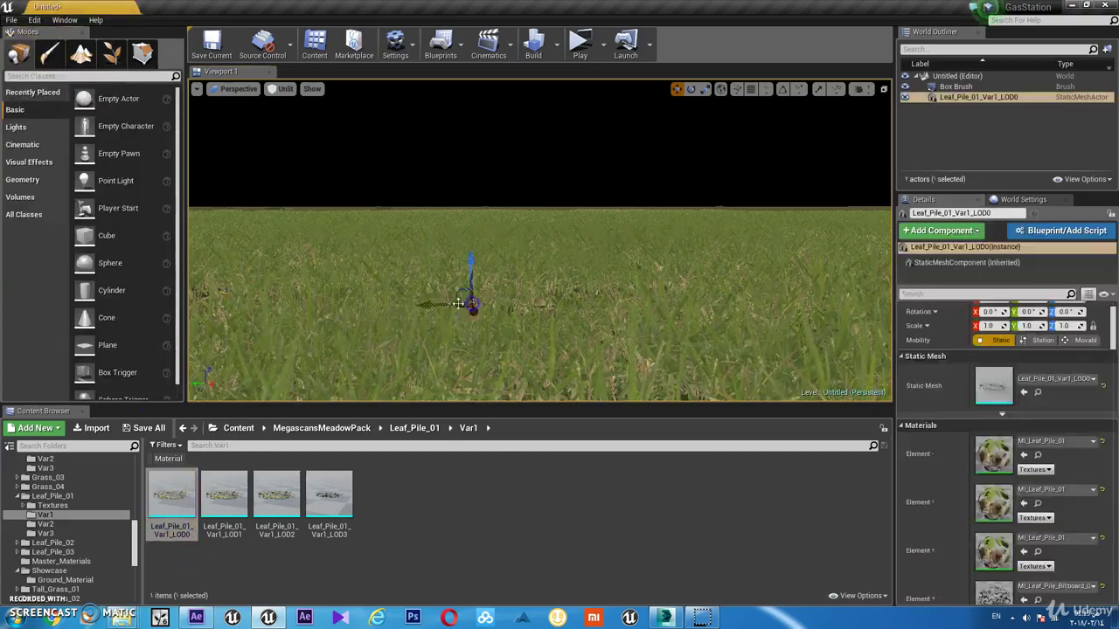
drag(470, 255, 471, 240)
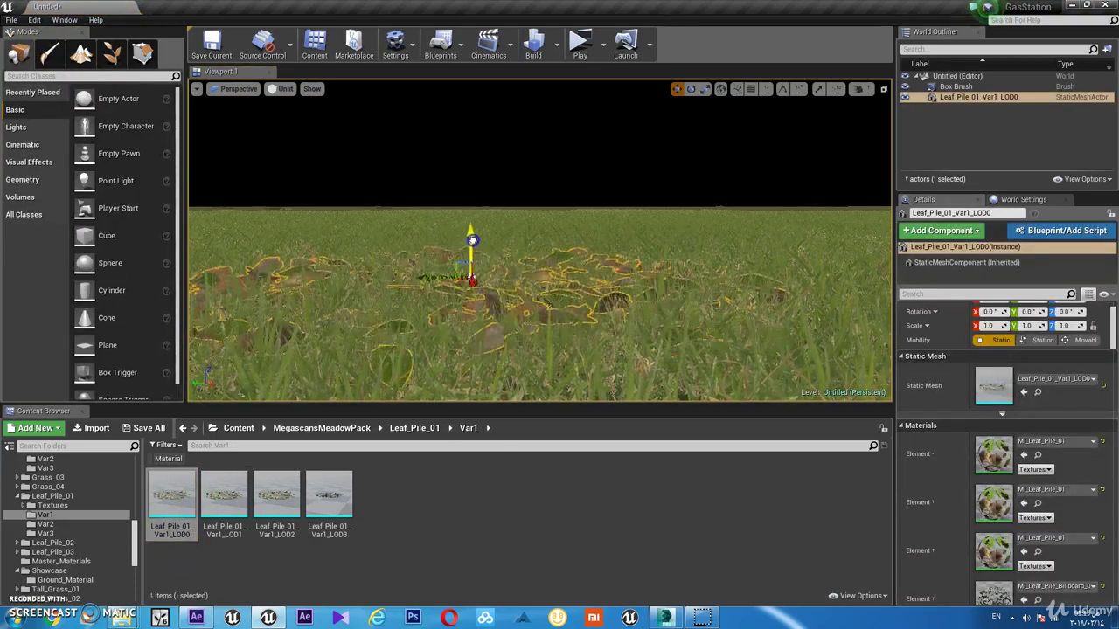
click(546, 292)
click(491, 245)
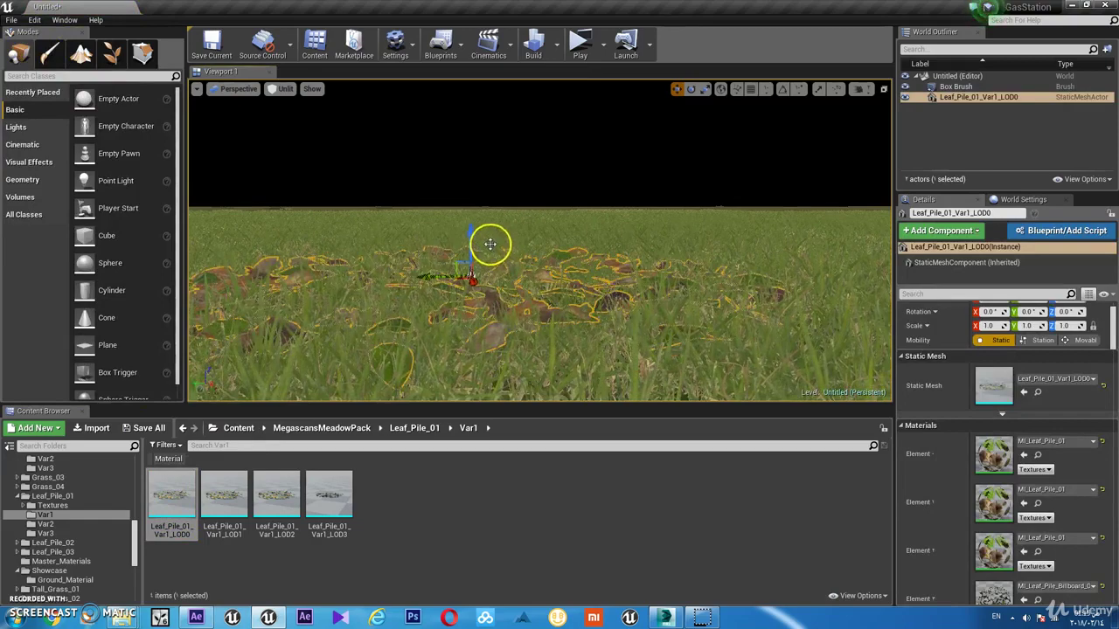
drag(466, 239, 469, 251)
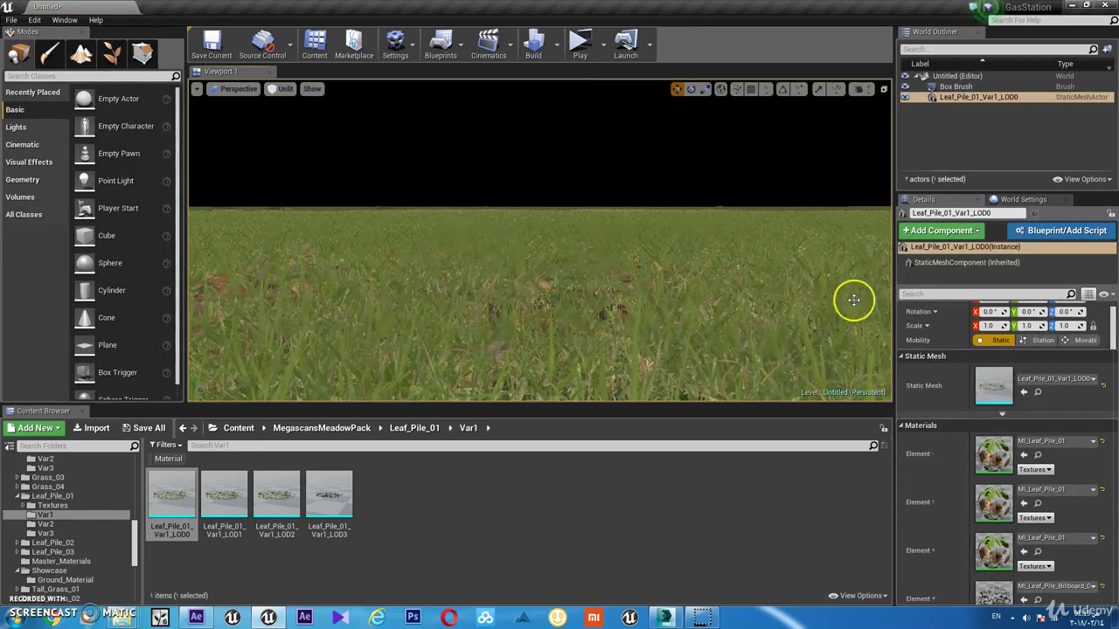
key(g)
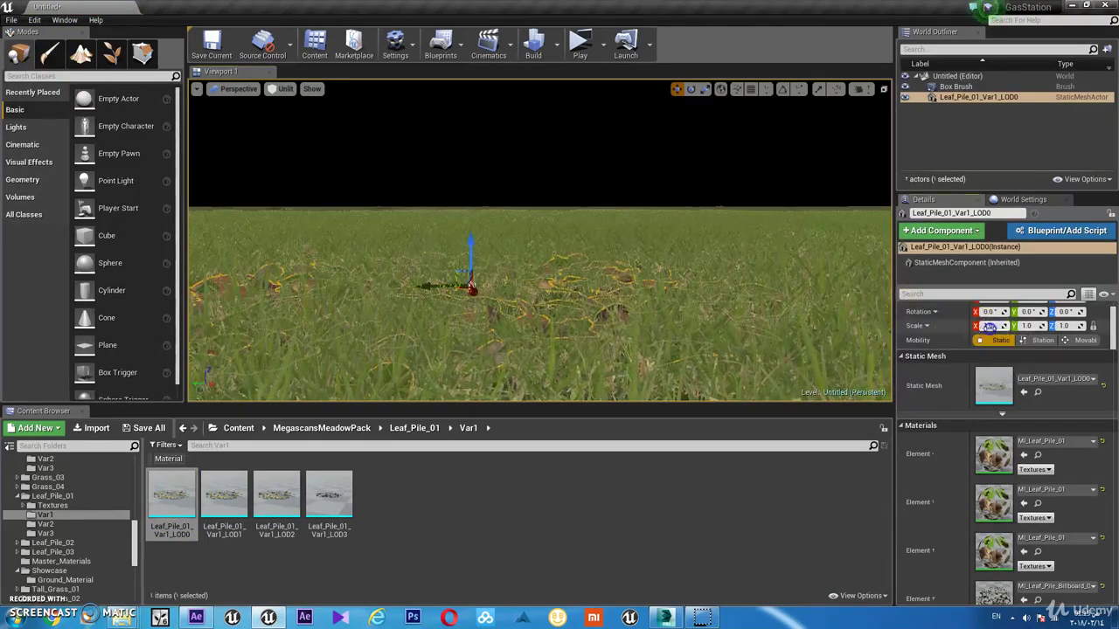
text(0.5)
key(Return)
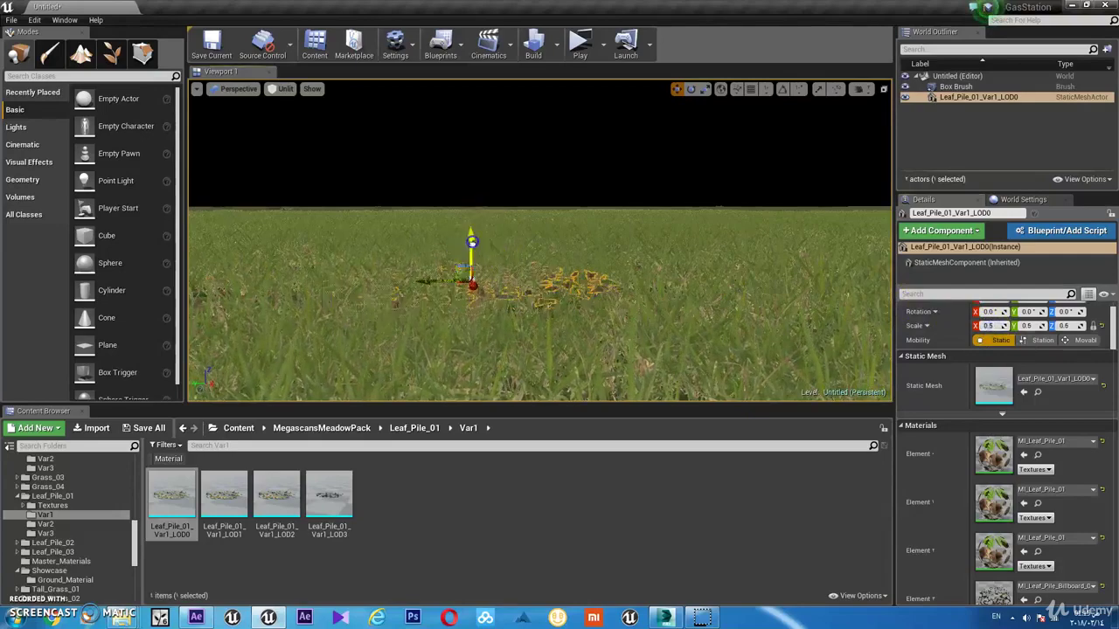
drag(470, 255, 468, 243)
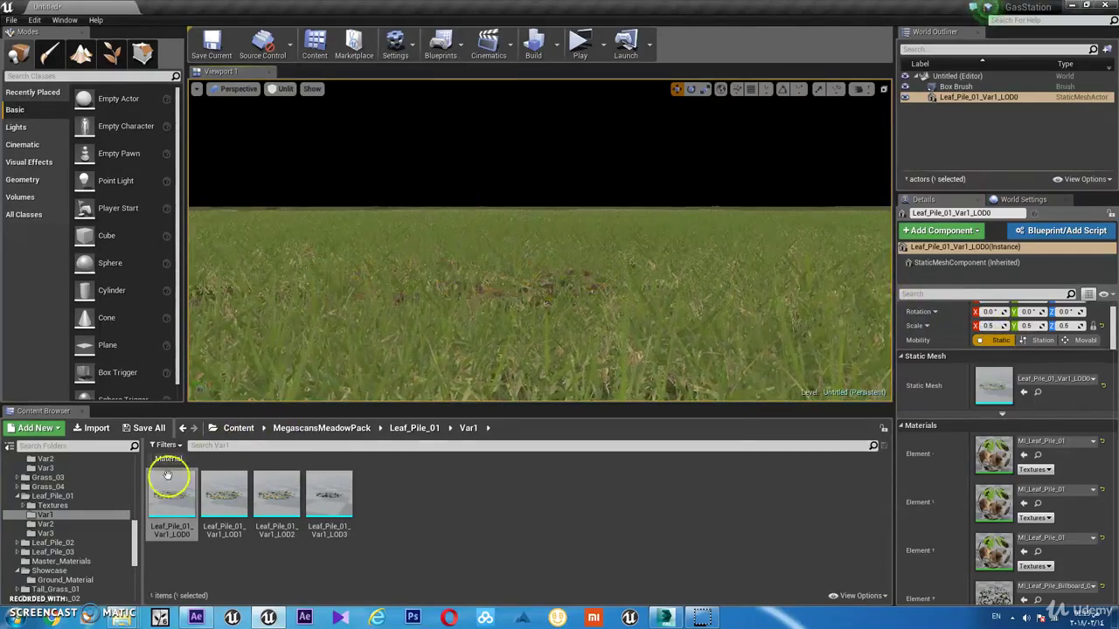
Step: Add the LOD1 and LOD2 leaf piles to the grass and open Leaf_Pile_02 > Var1
drag(168, 476, 708, 230)
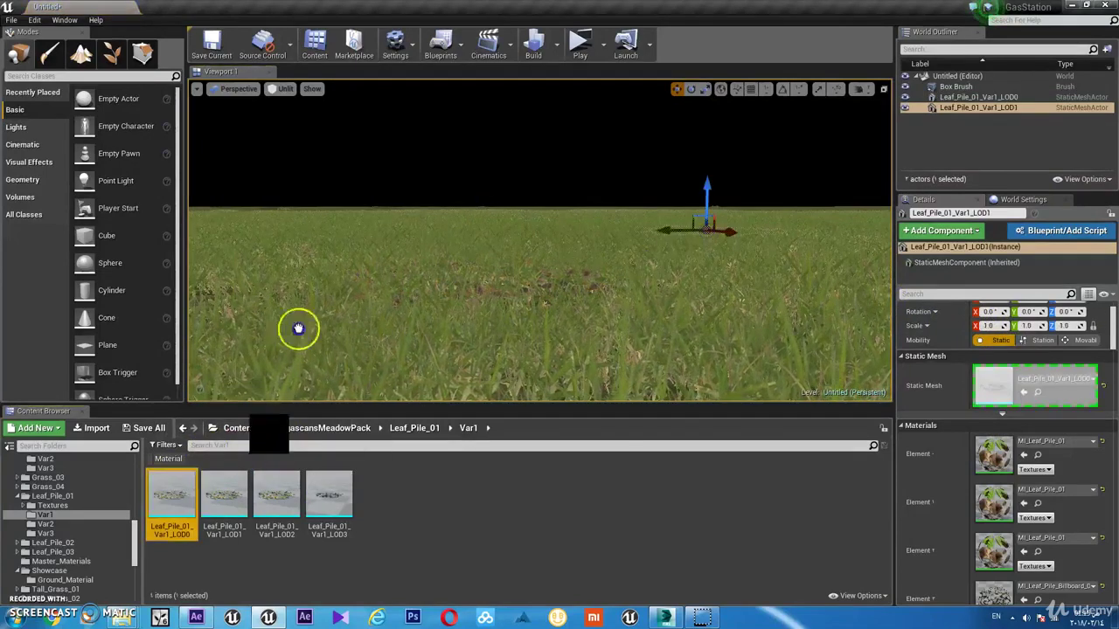
drag(171, 496, 333, 221)
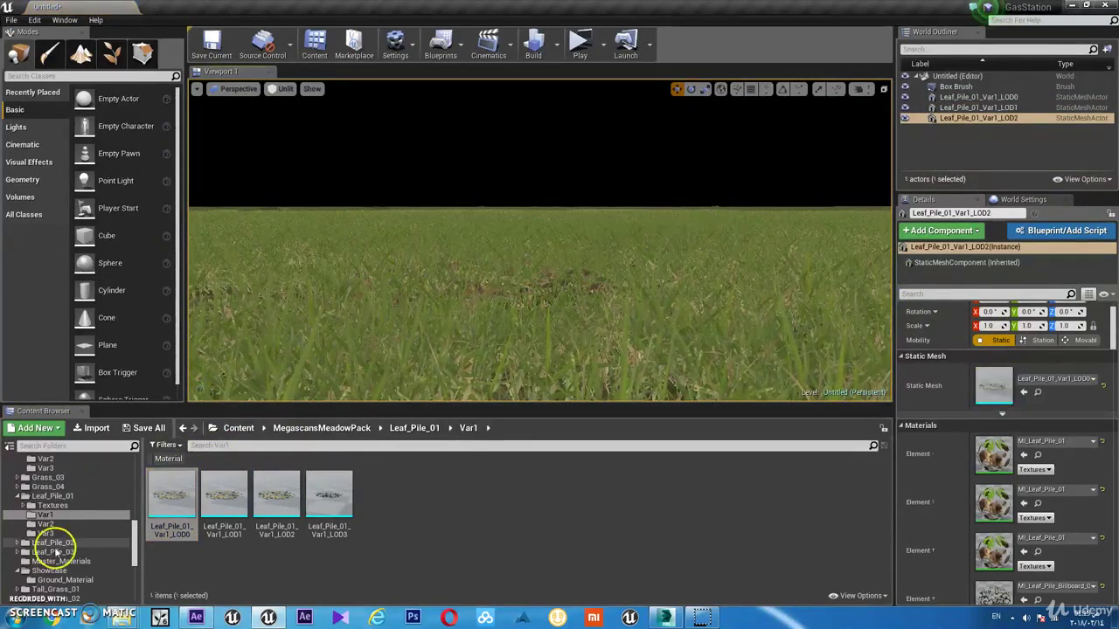
click(17, 543)
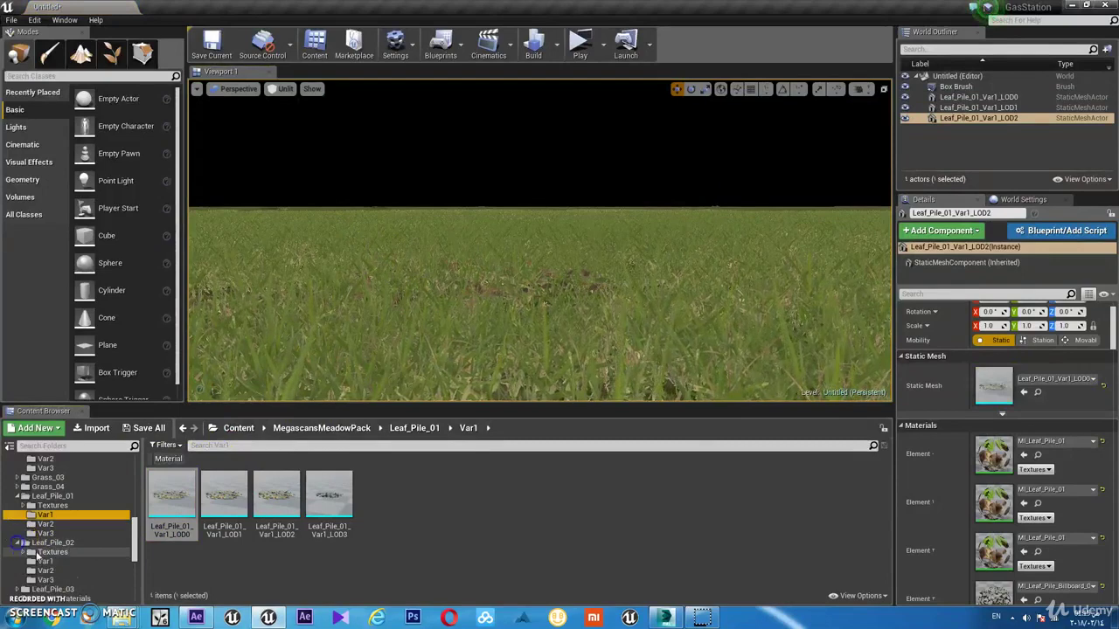
click(45, 561)
scroll(90, 564, down, 2)
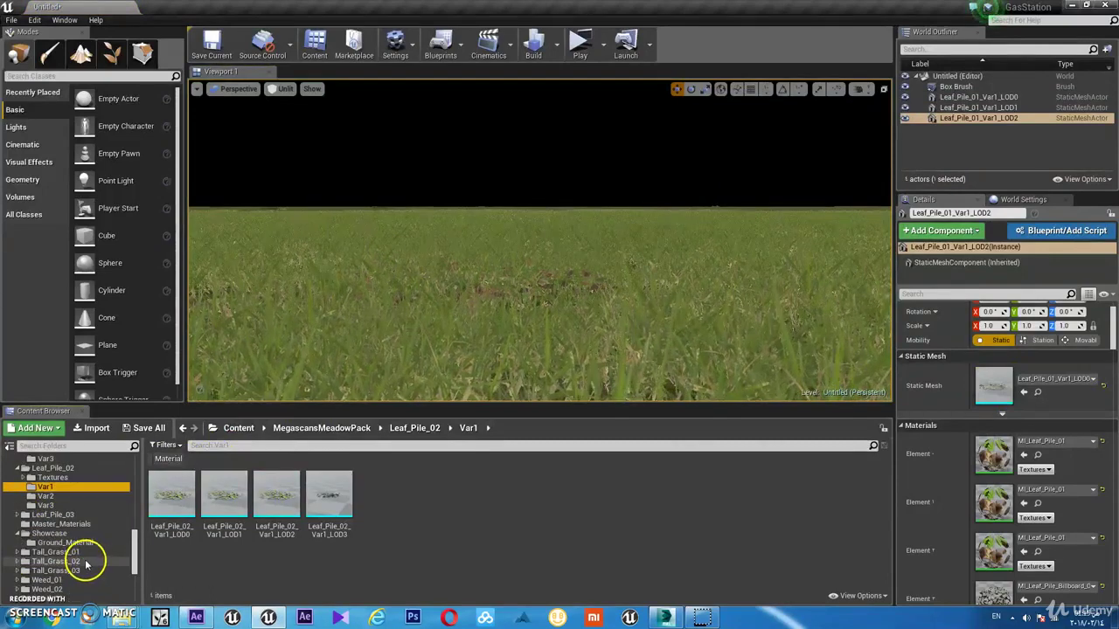
Step: Browse the Content Browser to the Weed_01 Var1 meshes
click(63, 555)
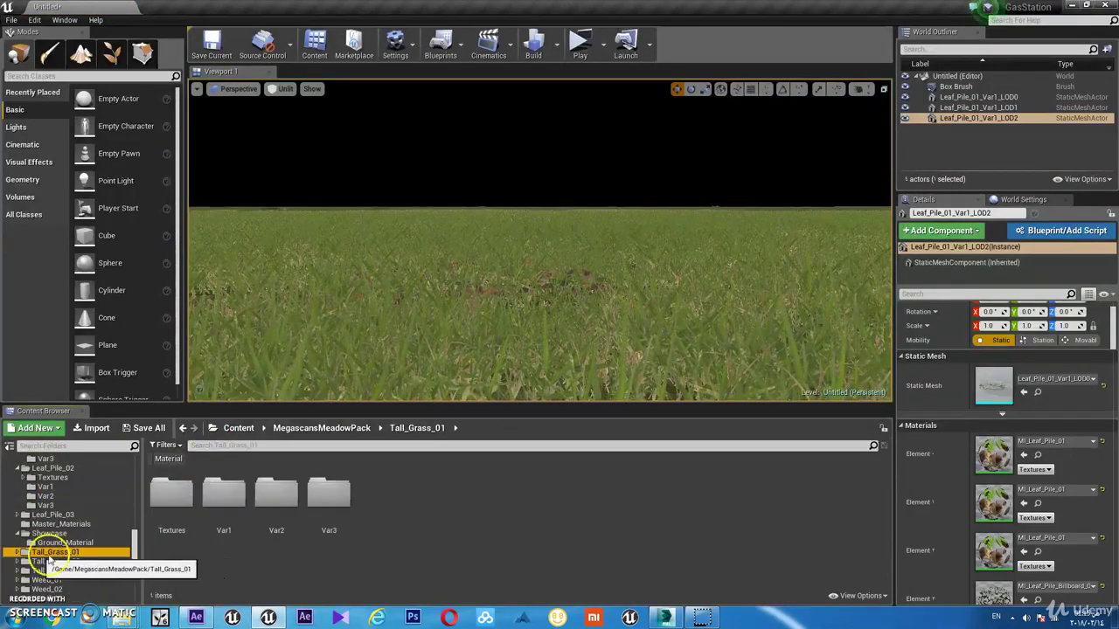
click(44, 570)
scroll(61, 567, down, 5)
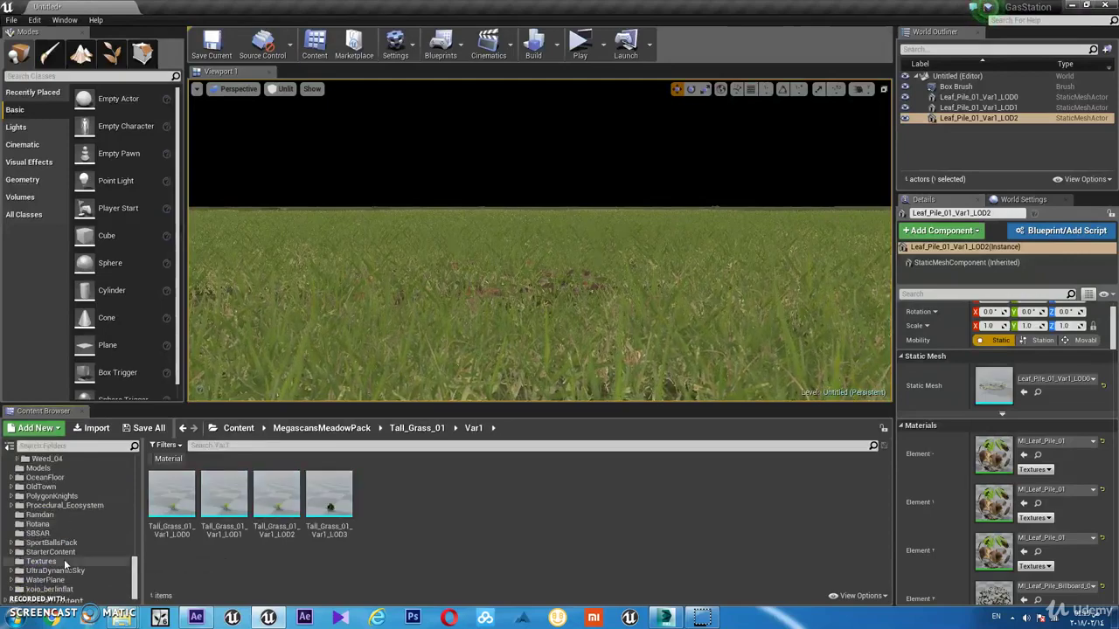
scroll(64, 566, up, 2)
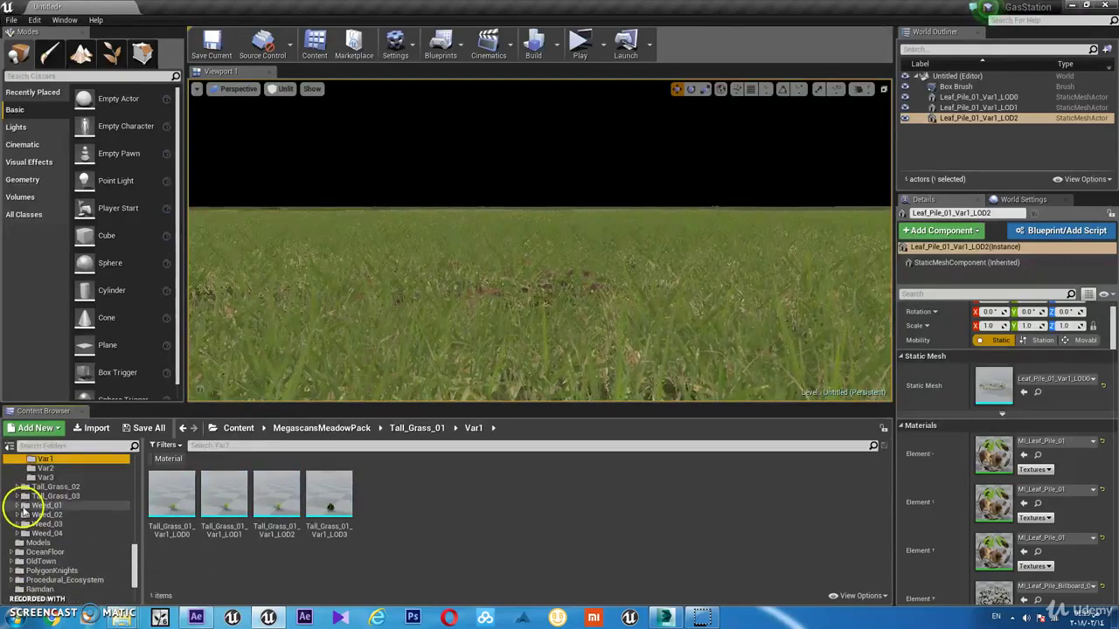
click(44, 524)
Step: Place Weed_01_Var1 LOD0, LOD1, LOD2 and LOD3 on the grass, then enter Foliage mode
drag(175, 515, 644, 292)
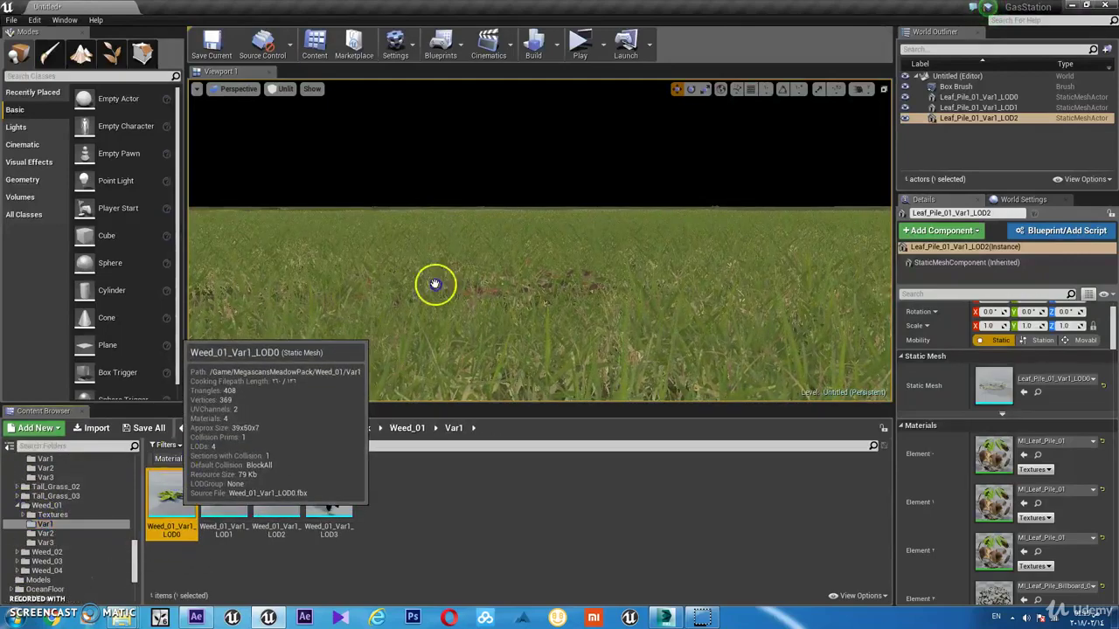
drag(720, 298, 719, 295)
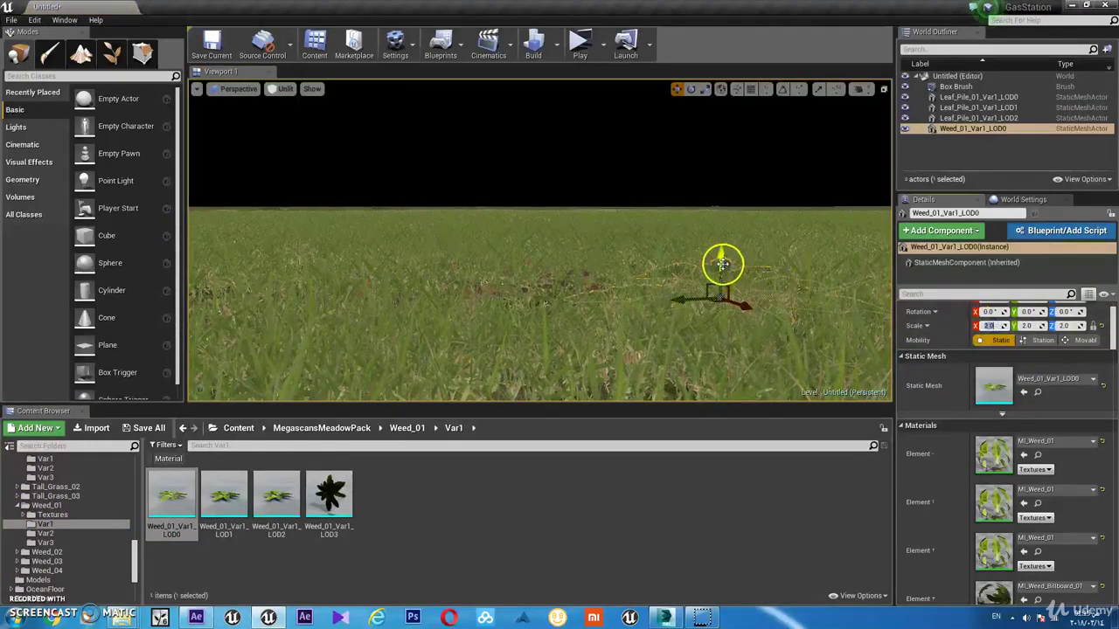
mouse_move(712, 302)
right_down()
mouse_move(699, 358)
mouse_move(379, 362)
right_up()
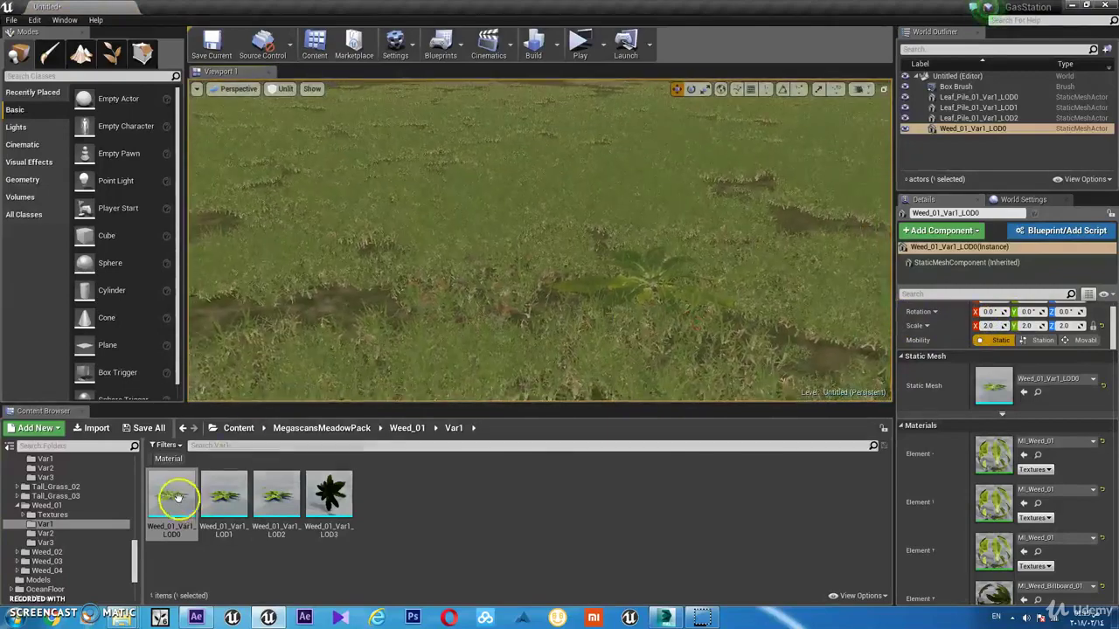
drag(174, 497, 385, 230)
drag(375, 169, 372, 172)
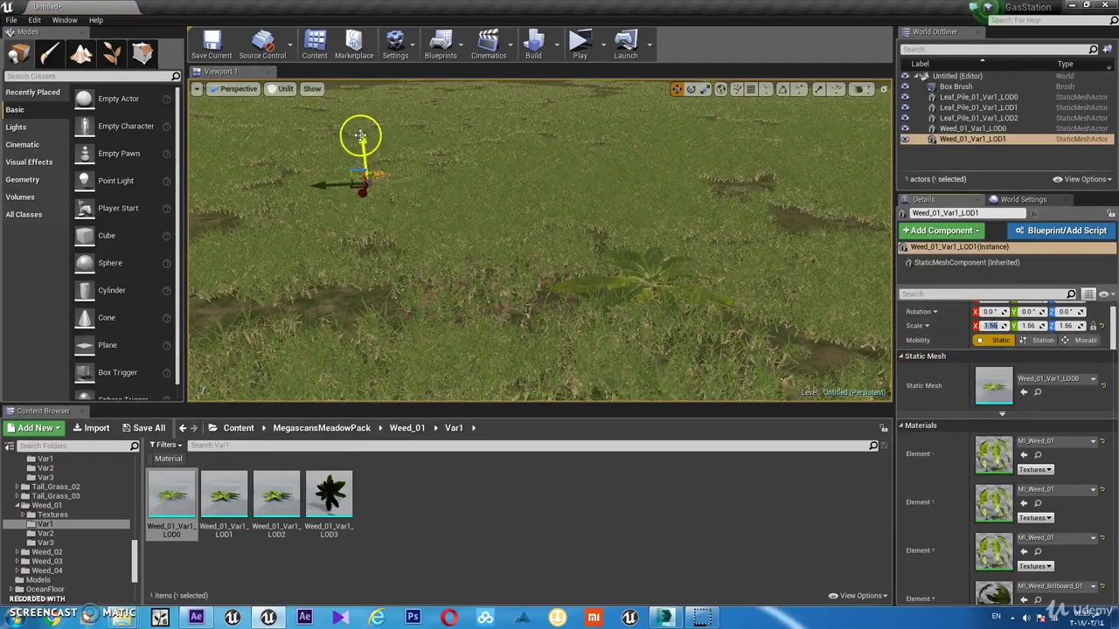
drag(276, 496, 609, 133)
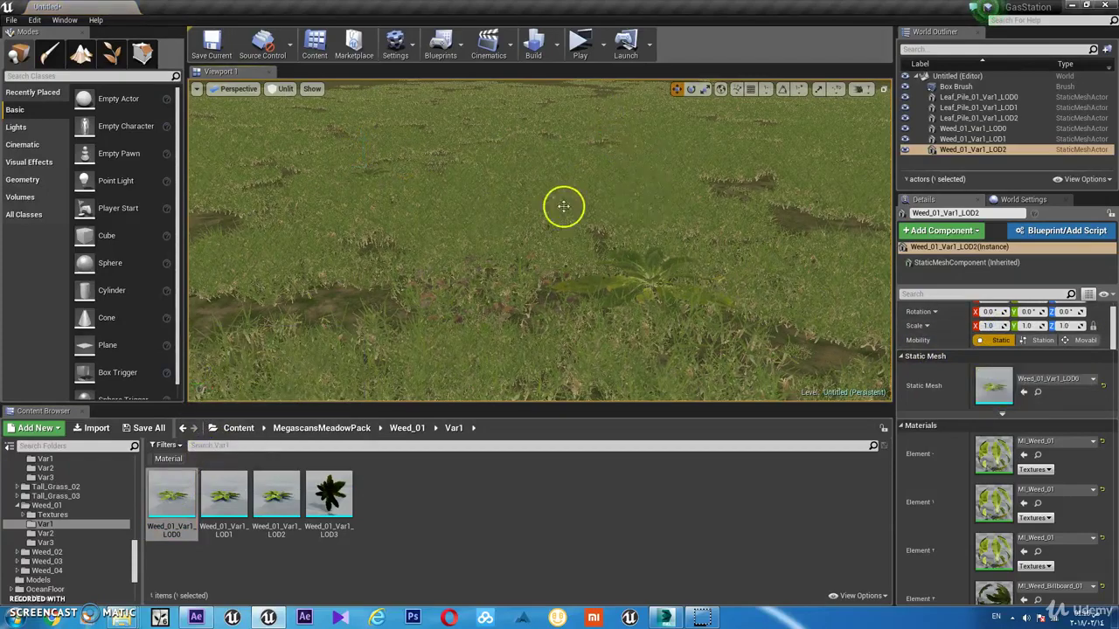
drag(329, 496, 247, 145)
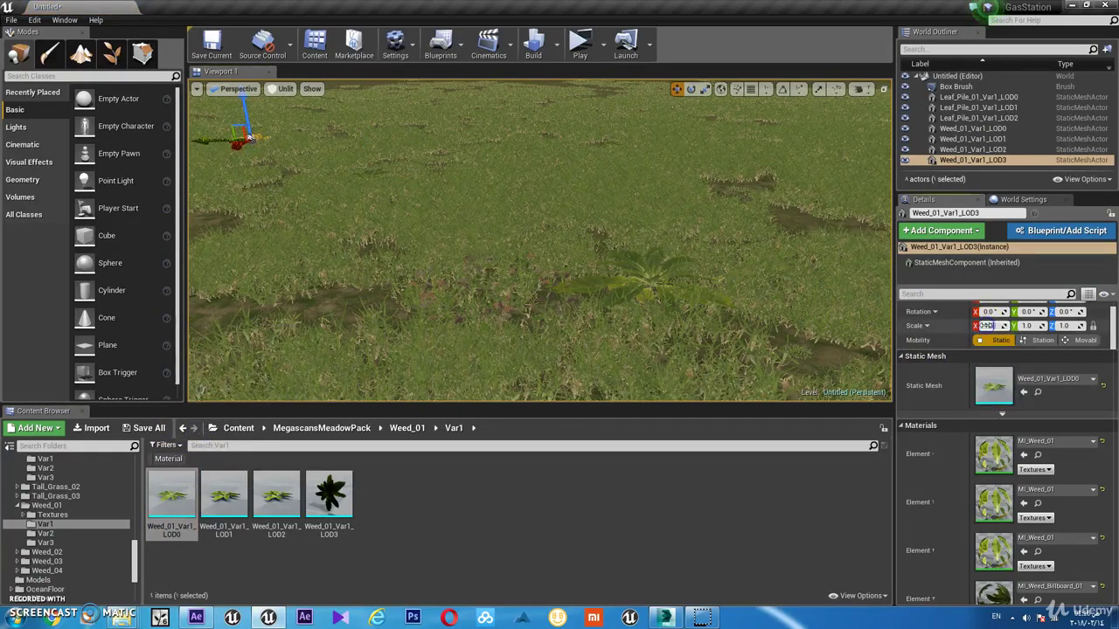
click(111, 53)
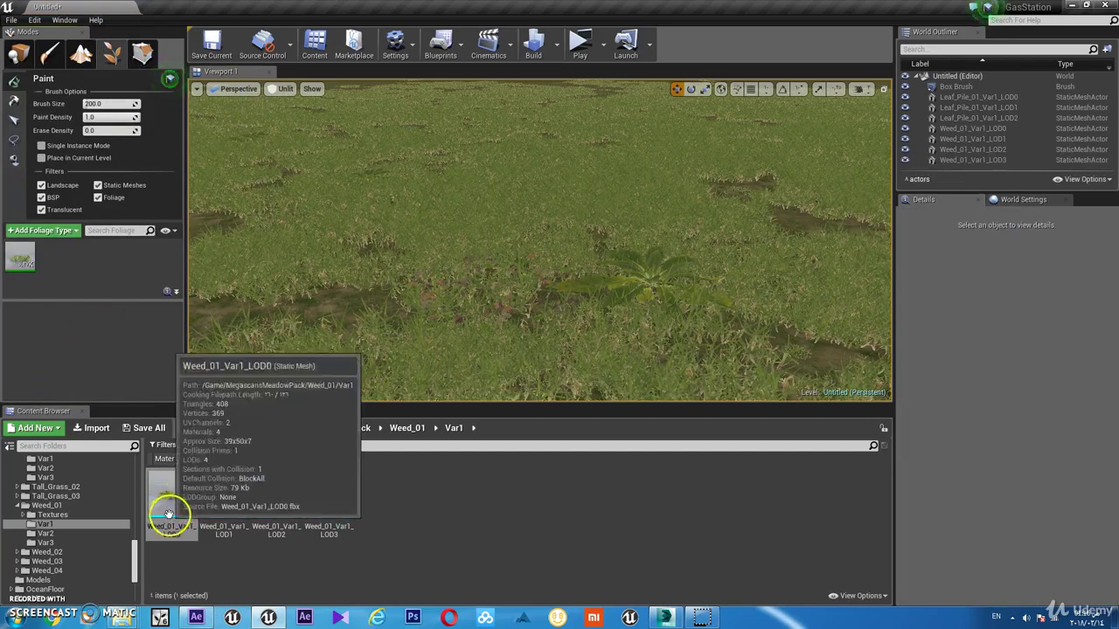
Step: Add Weed_01_Var1_LOD0 as a foliage type with Density / 1Kuu 200 and brush size 50
drag(168, 513, 53, 262)
click(12, 253)
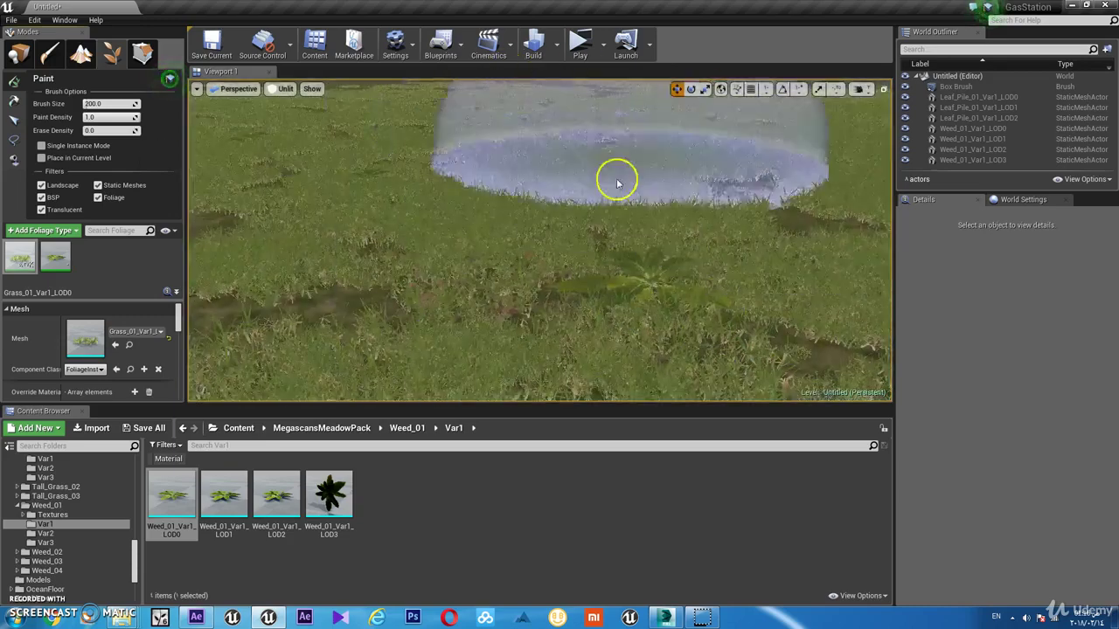
click(56, 258)
scroll(123, 315, down, 2)
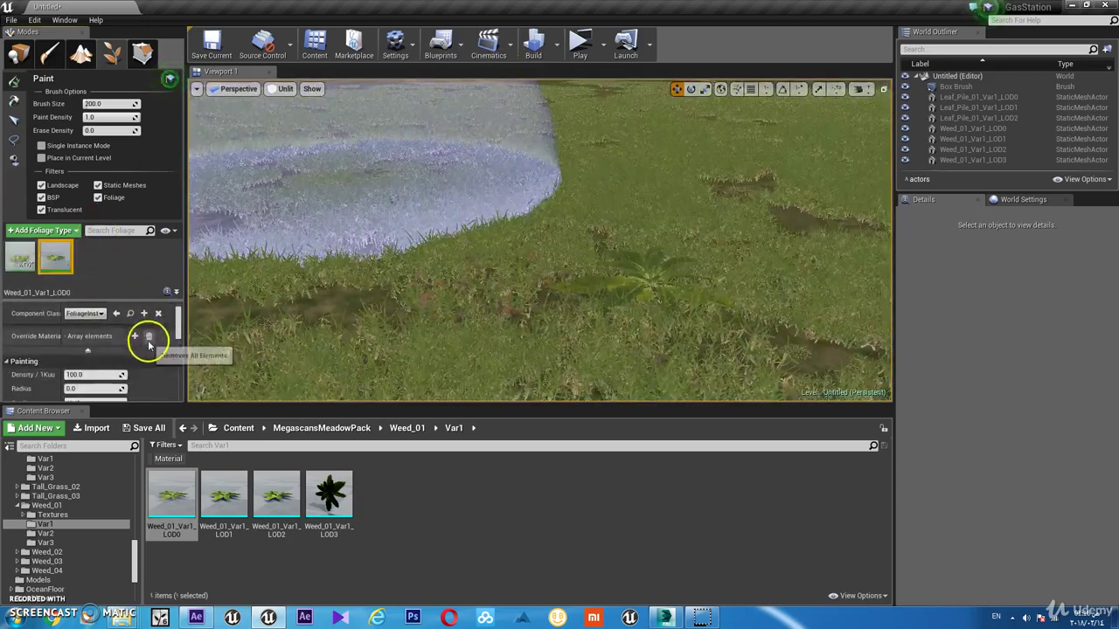
drag(86, 374, 70, 375)
text(20)
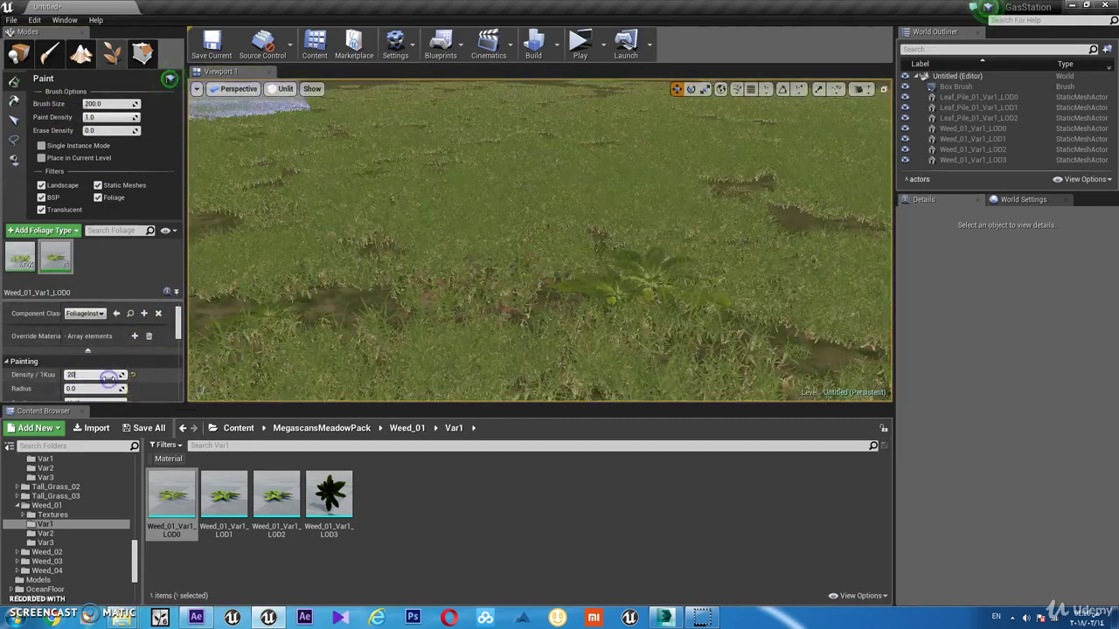
text(0.0)
key(Return)
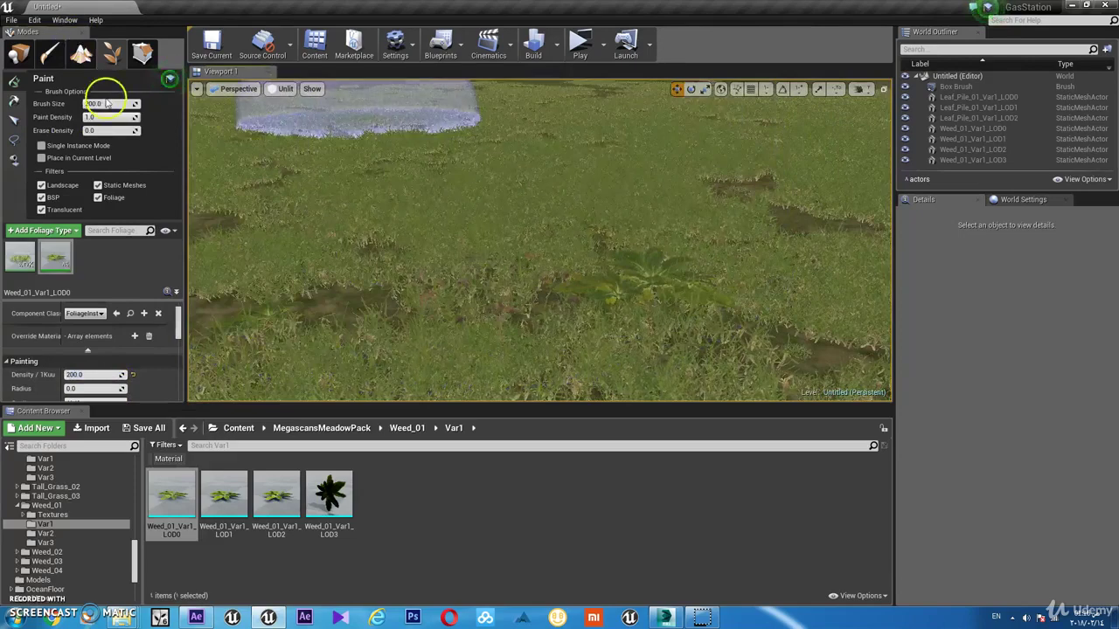
text(50)
key(Return)
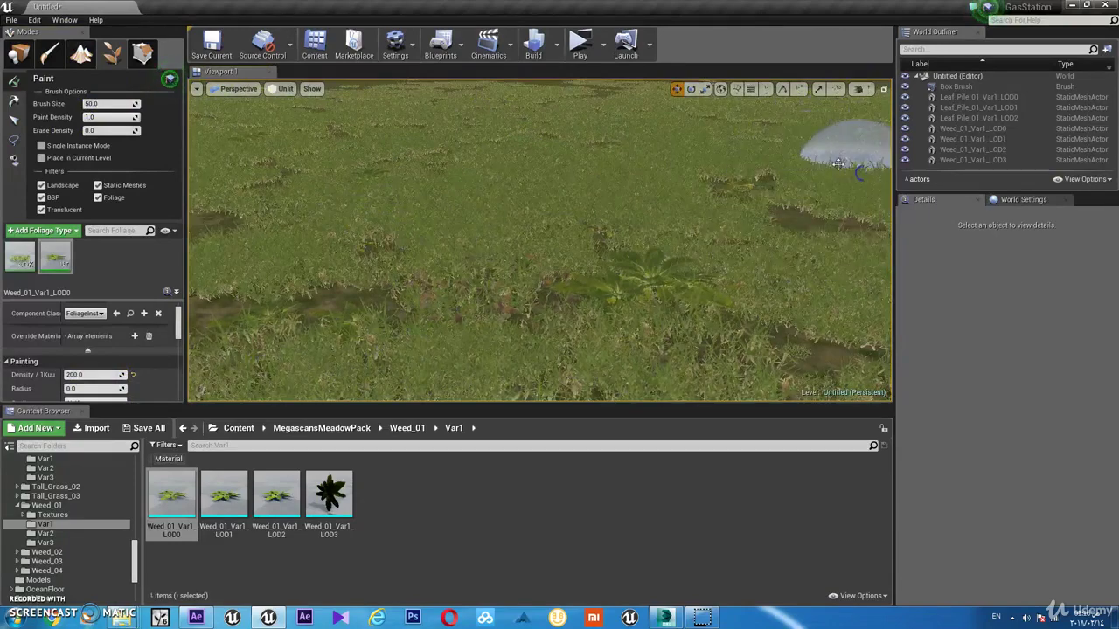
Step: Raise the weed foliage density to 500 per 1Kuu and set Scale X max to 3.0
right_drag(825, 149, 787, 302)
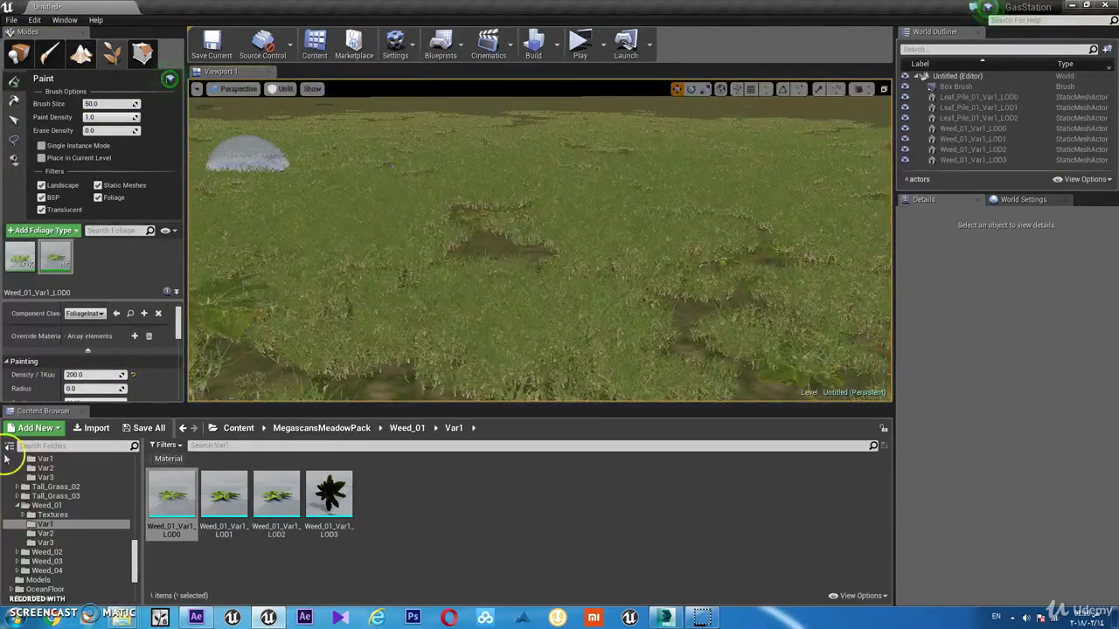
click(114, 375)
text(500)
key(Return)
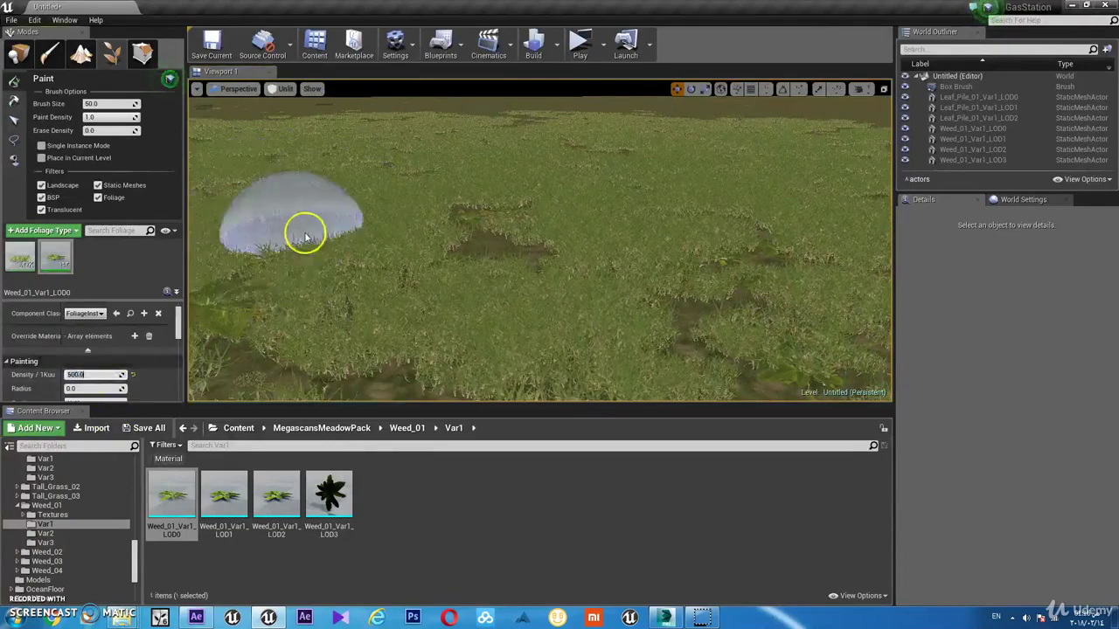
right_drag(394, 338, 398, 263)
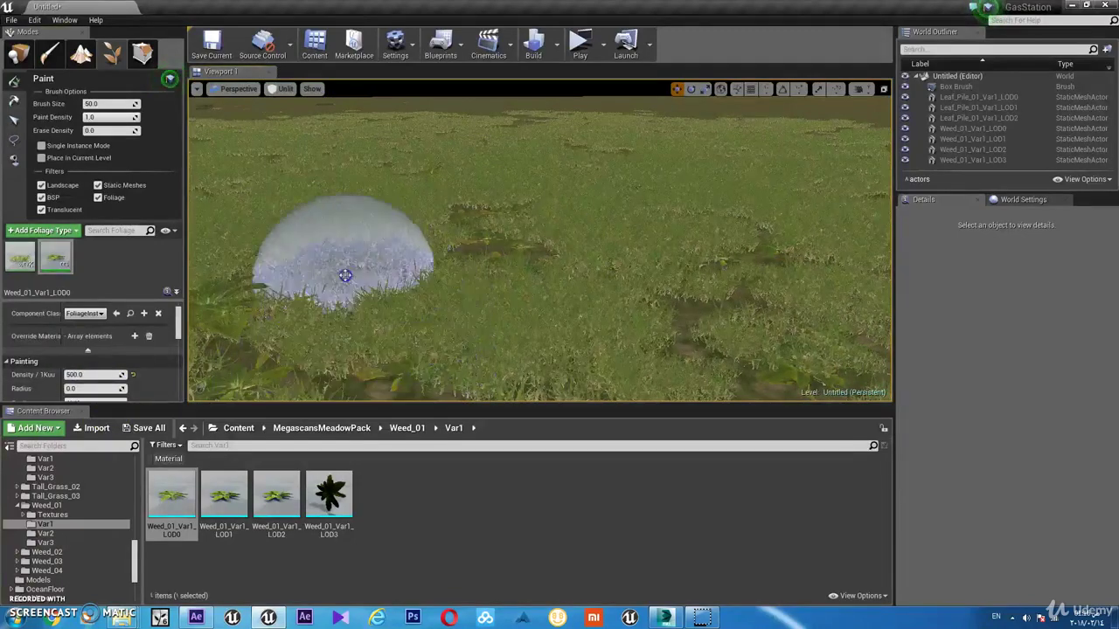
click(105, 387)
scroll(105, 388, down, 3)
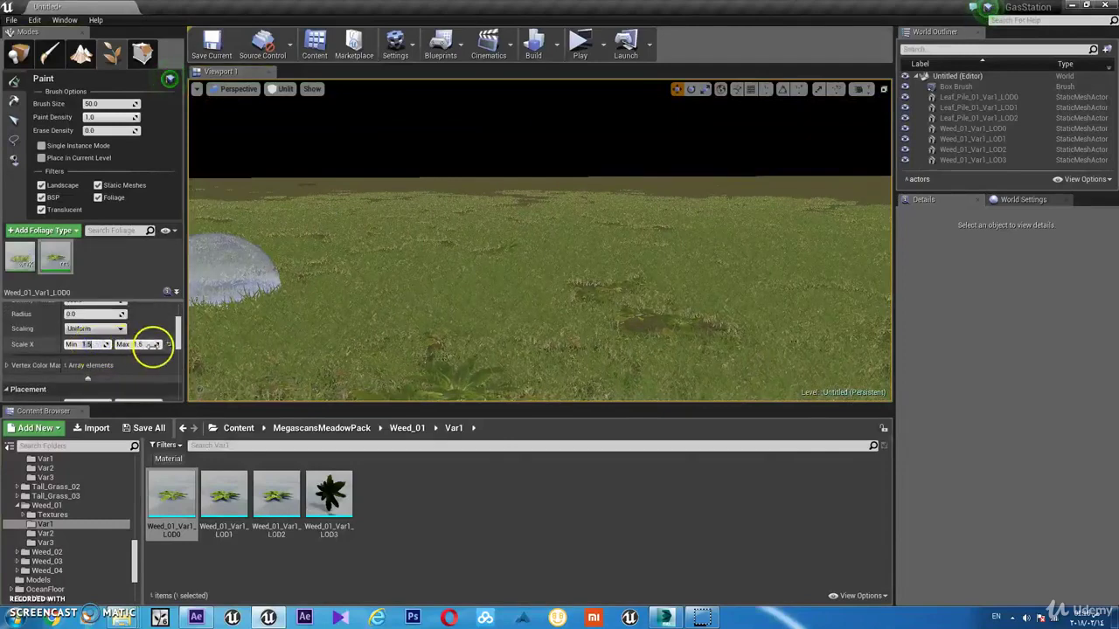
text(3)
key(Return)
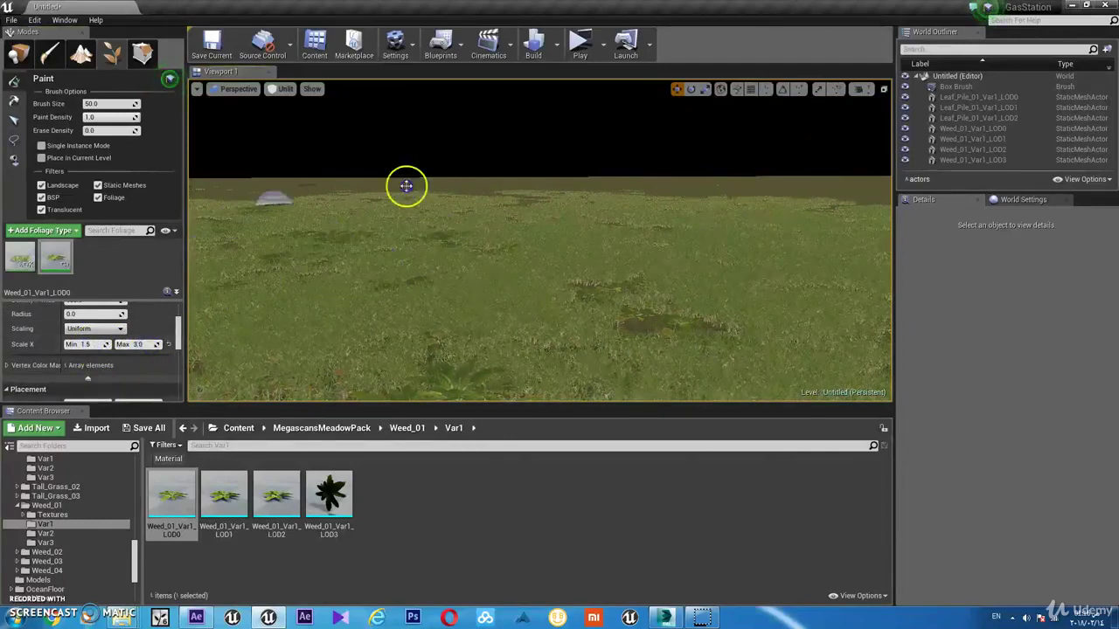
Step: Paint weeds onto the grass field near the horizon
click(703, 198)
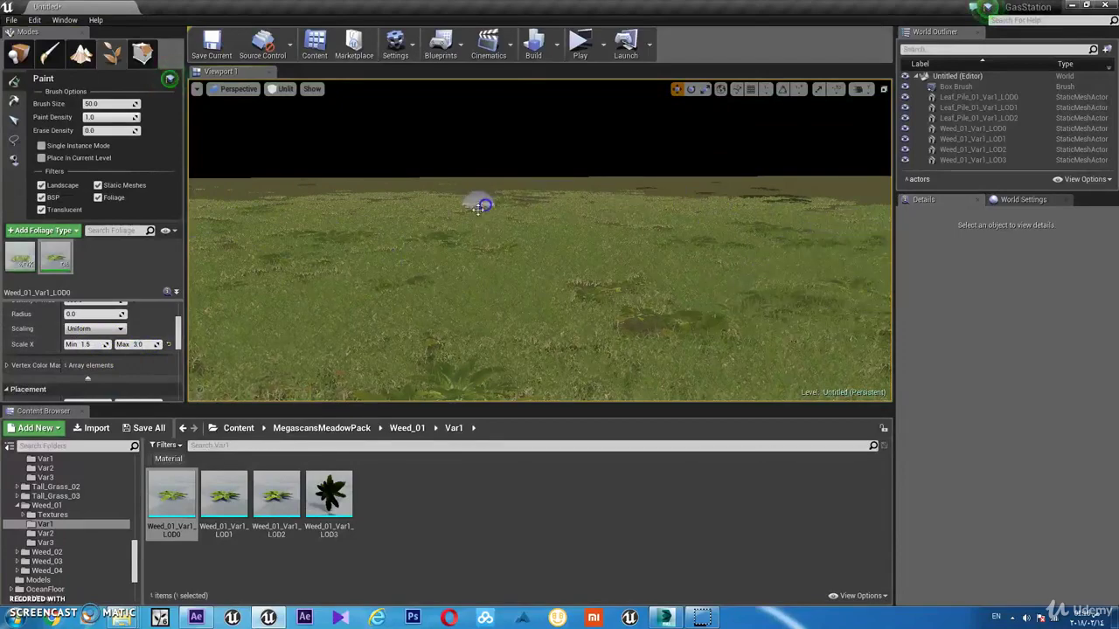
right_drag(479, 207, 452, 286)
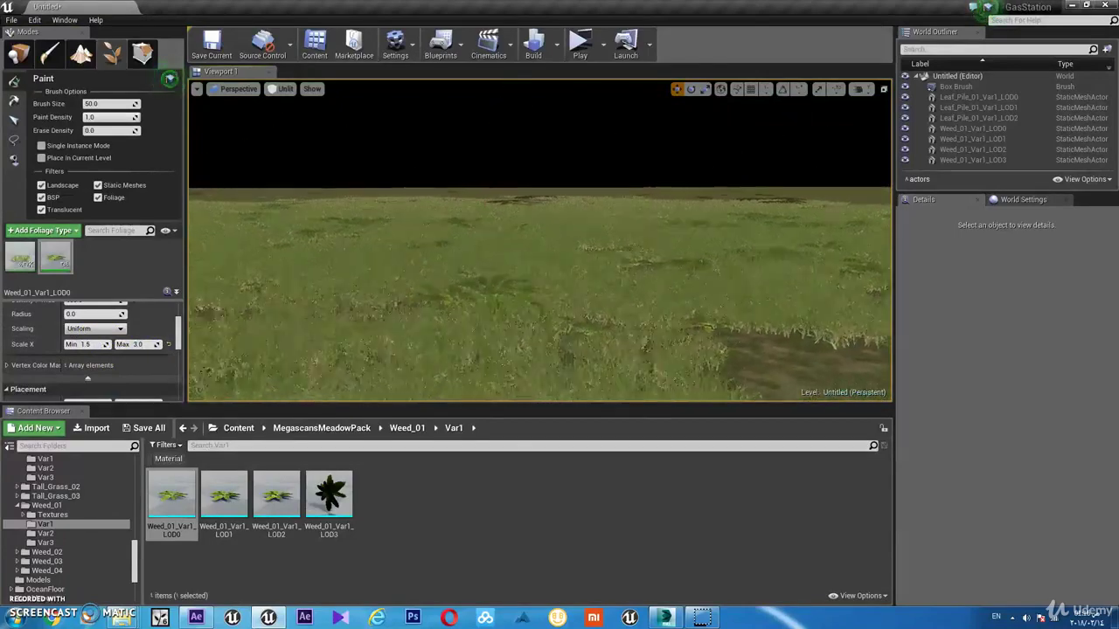
right_drag(475, 204, 482, 206)
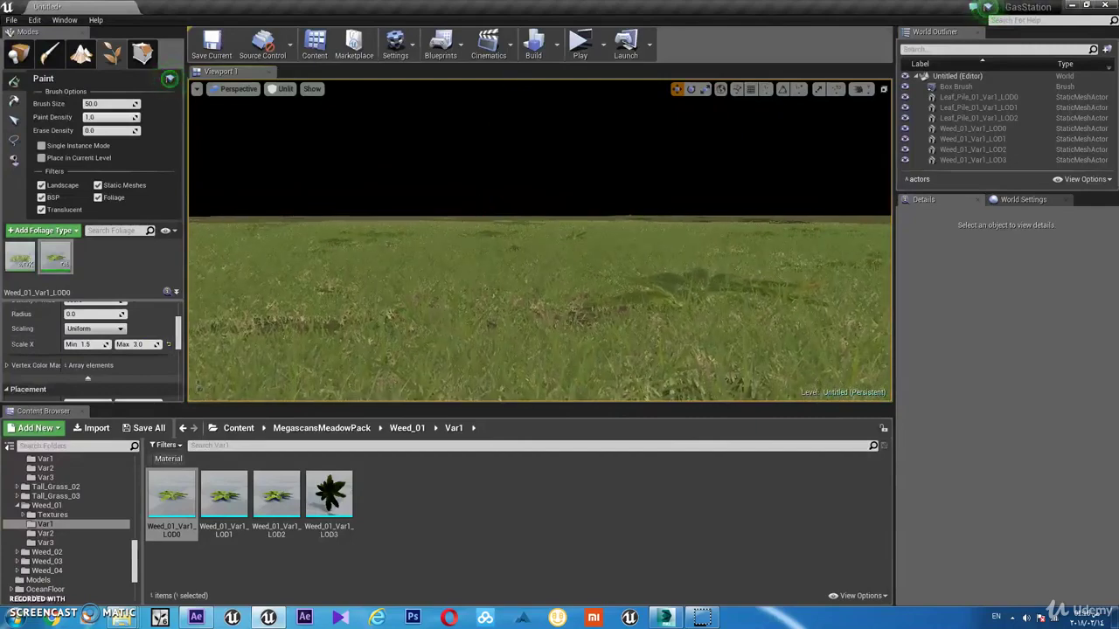
Step: Return to Place mode and save the level as the map 'nature'
click(21, 54)
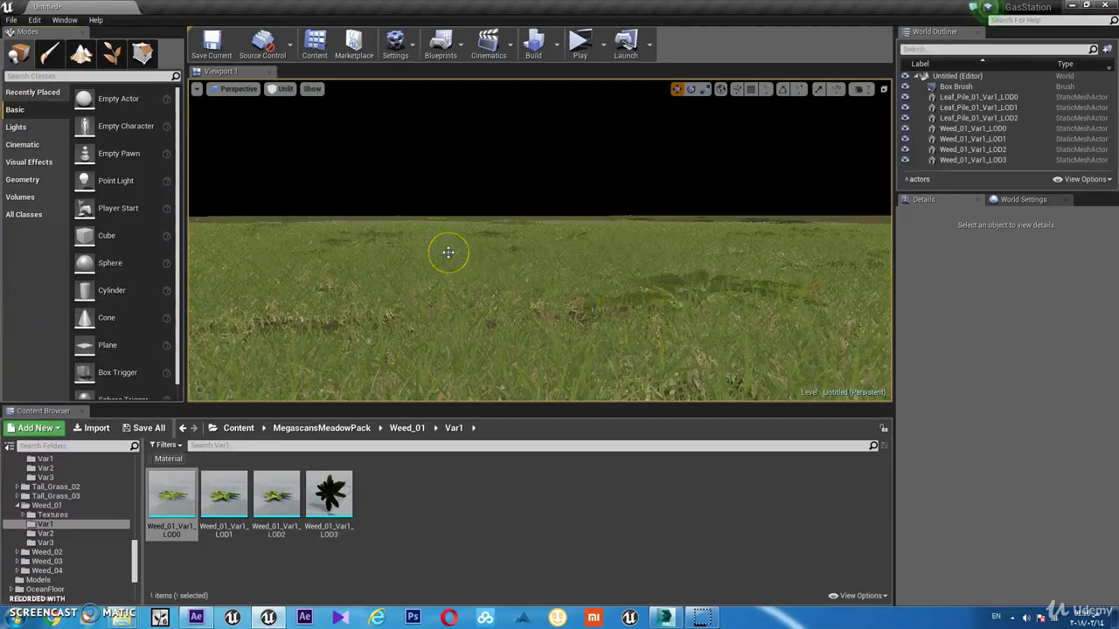
key(ctrl+s)
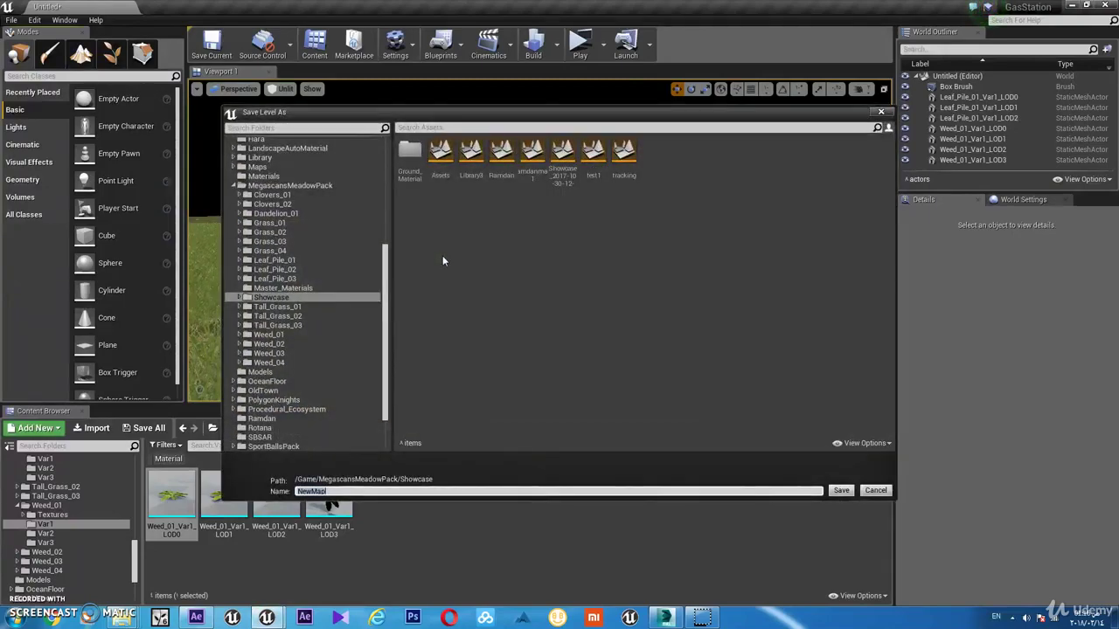
text(ure)
key(Return)
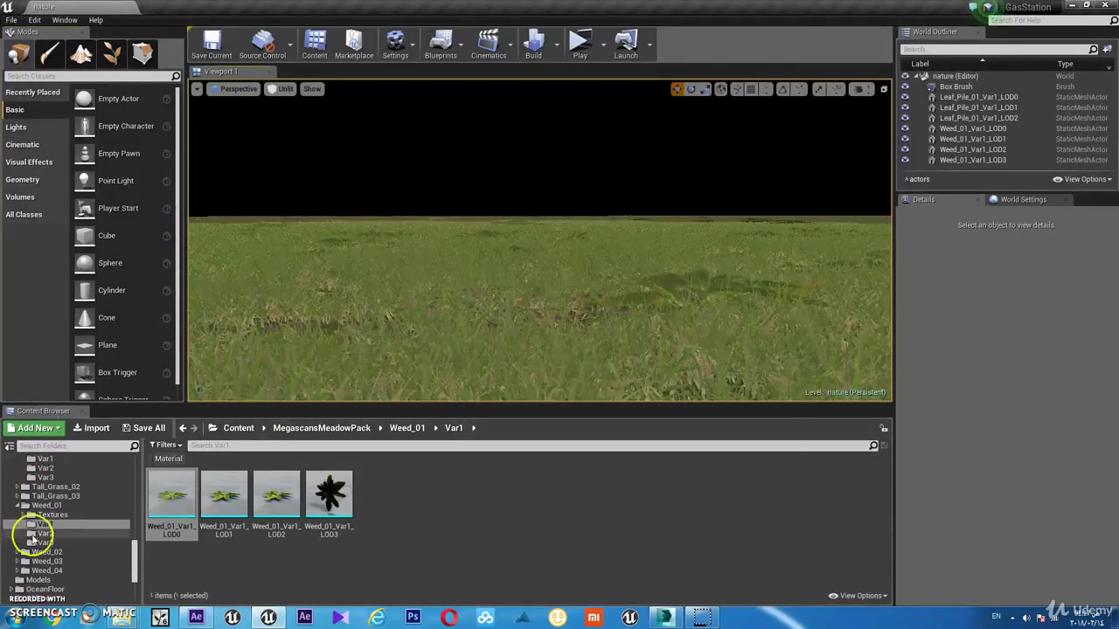
Step: Open ForestCollection > Meshes > Trees to list the beech and broadleaf tree meshes
scroll(69, 522, up, 5)
scroll(69, 522, up, 5)
scroll(69, 519, up, 3)
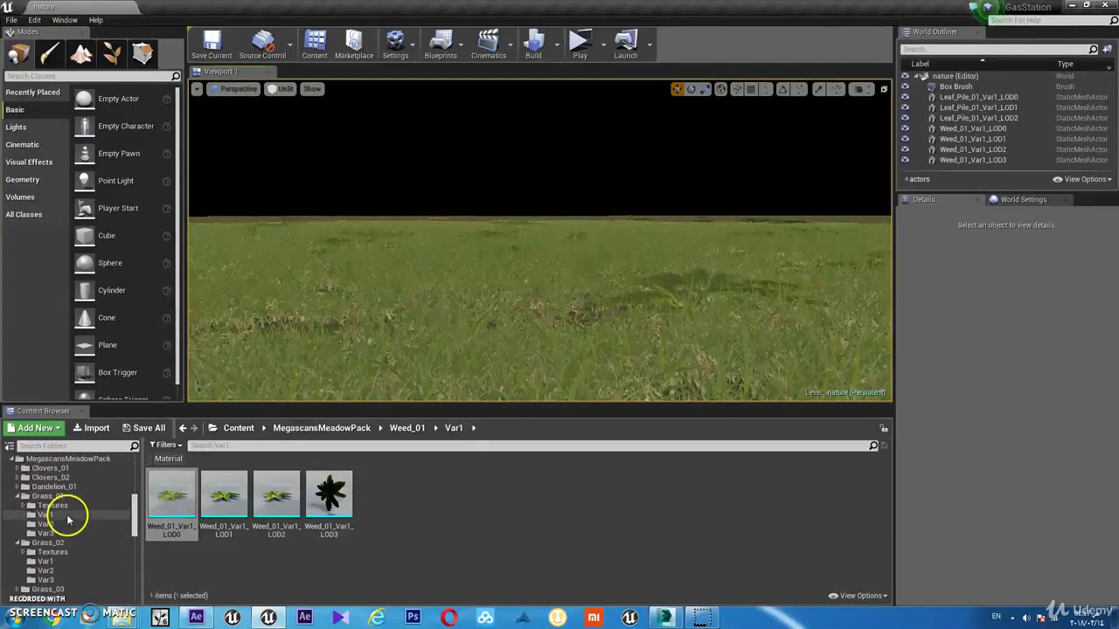
click(12, 461)
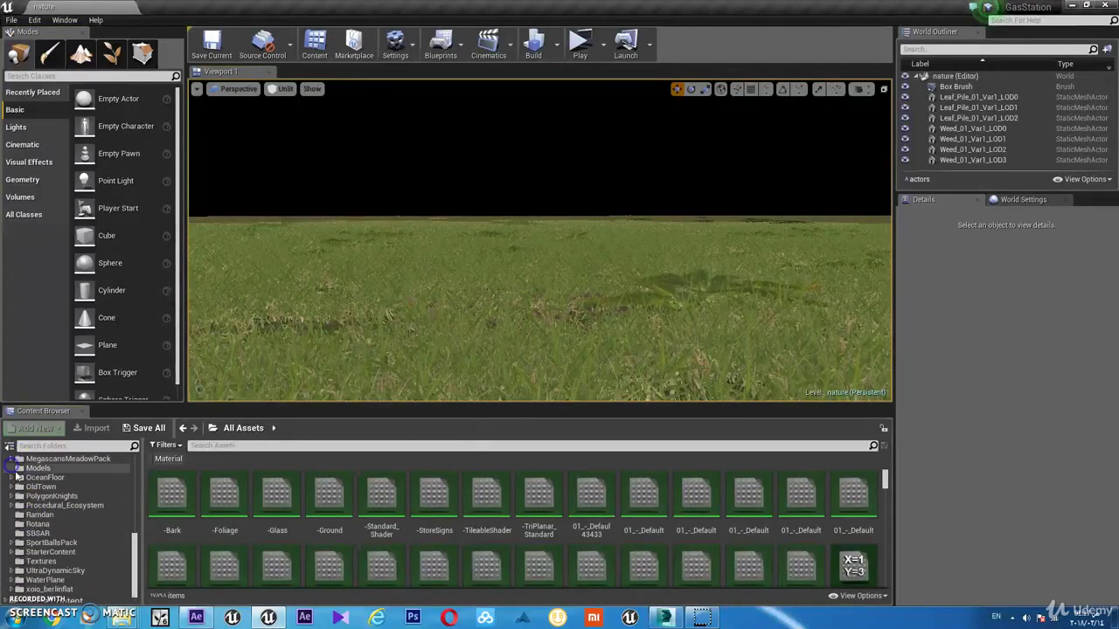
scroll(56, 535, down, 3)
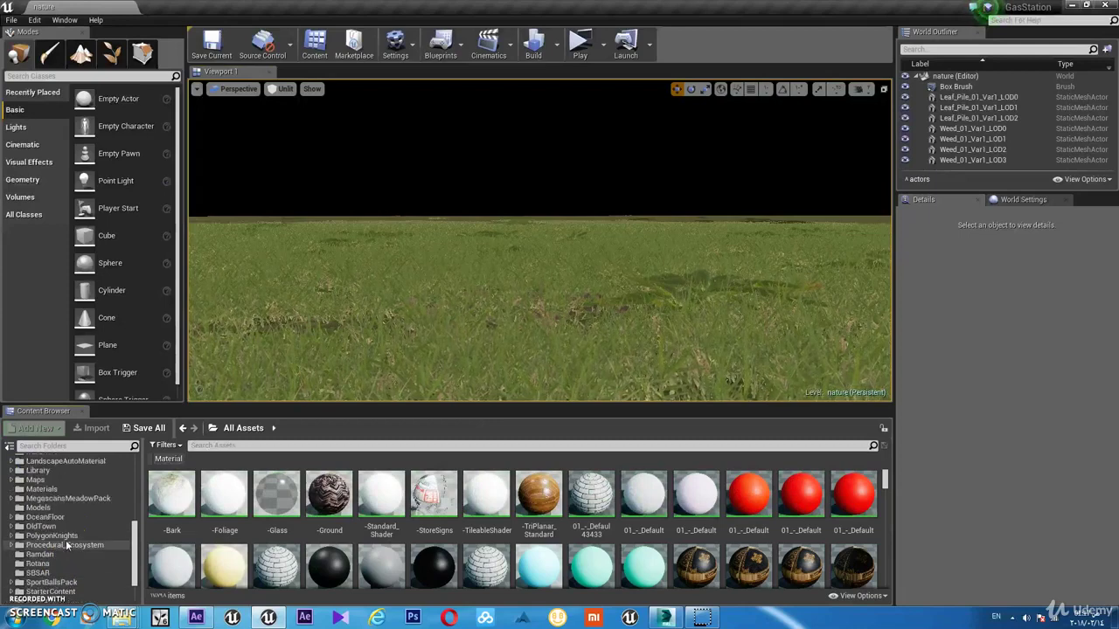
scroll(65, 540, up, 2)
click(11, 464)
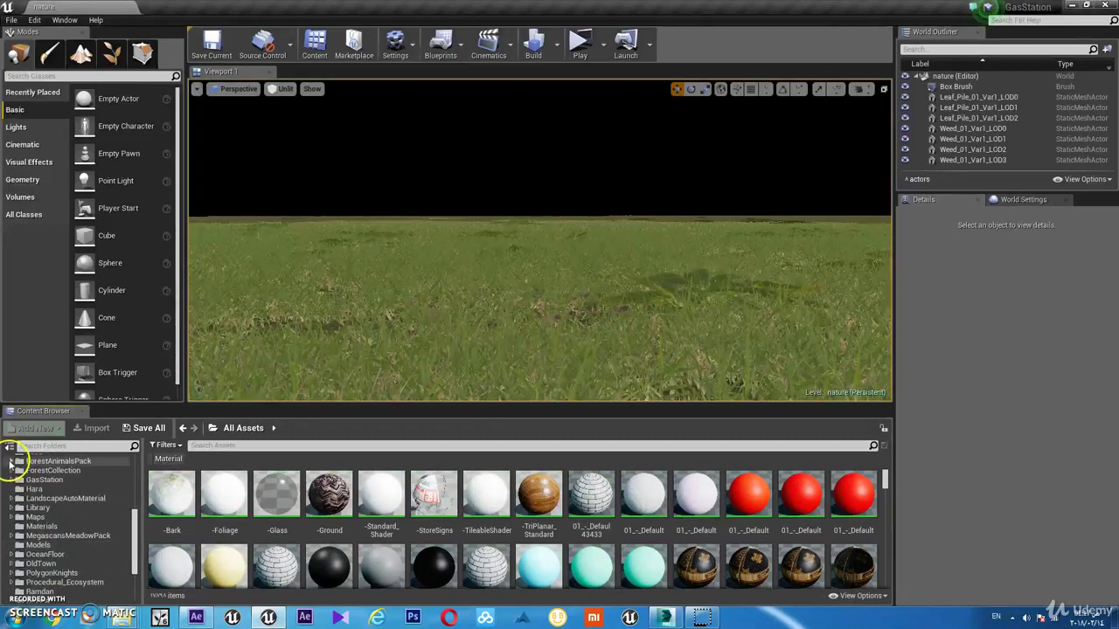
click(11, 471)
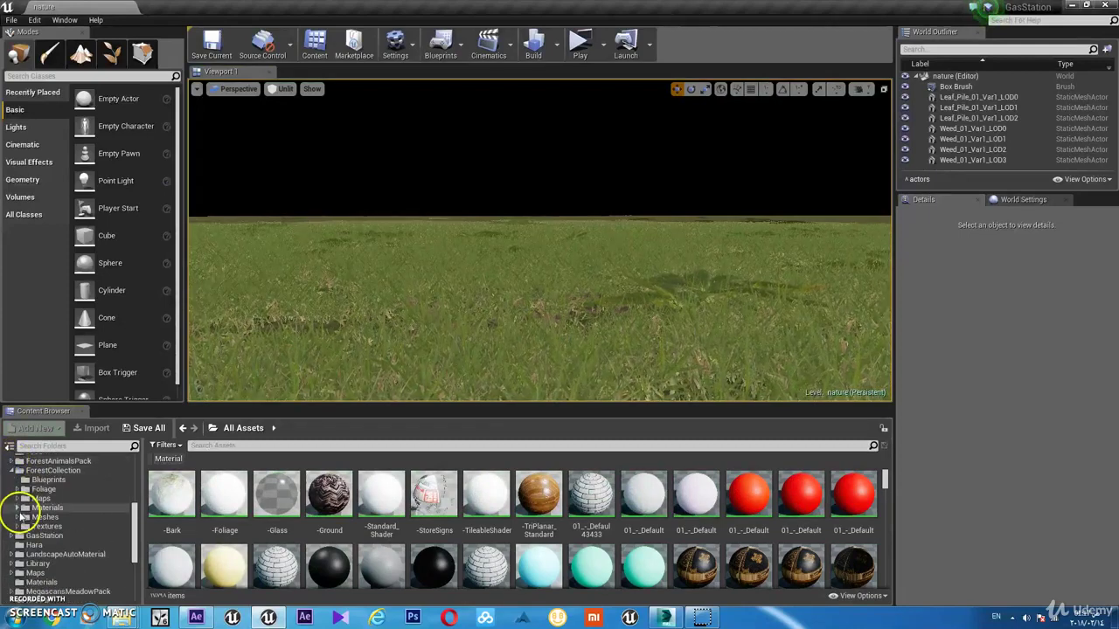
scroll(64, 546, down, 2)
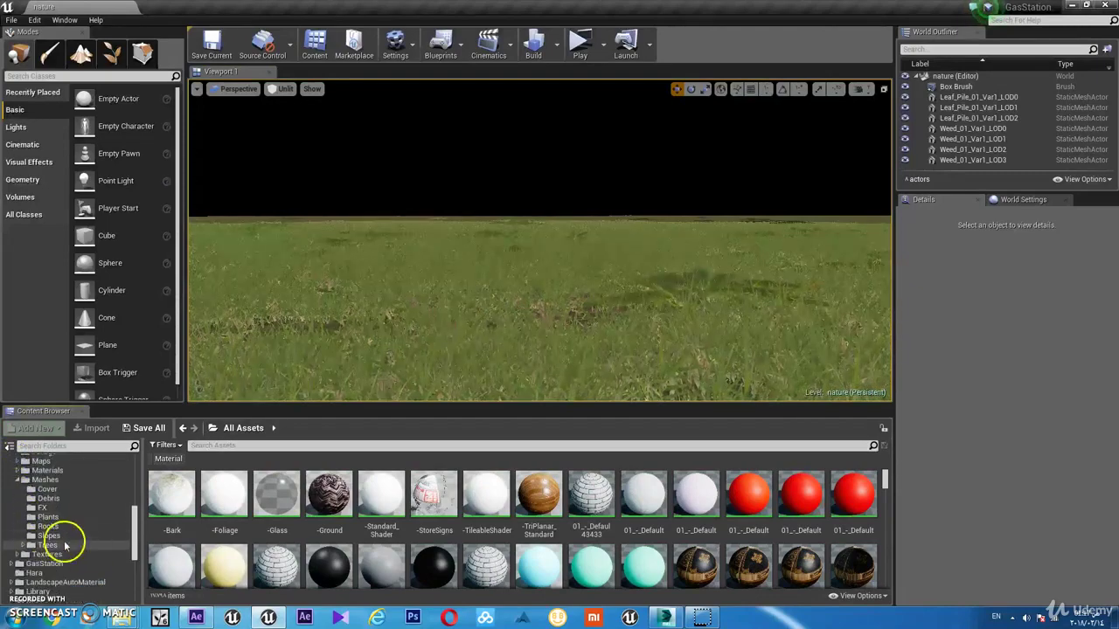
click(48, 545)
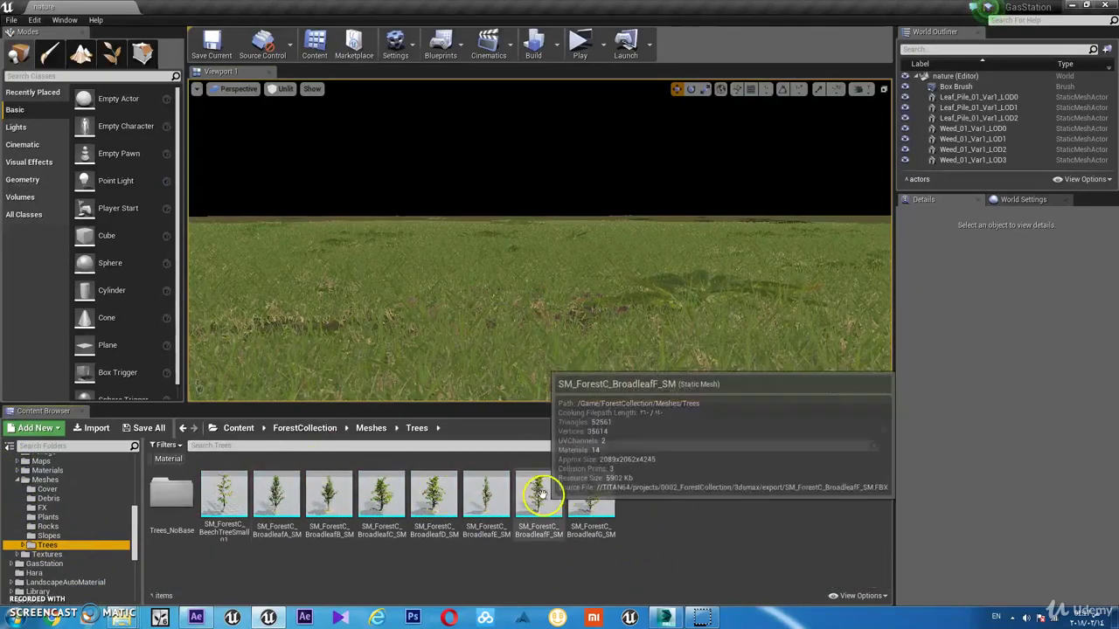
Step: Place a BroadleafF tree on the grass and set its scale to 0.4
mouse_move(538, 494)
mouse_down()
mouse_move(302, 323)
mouse_move(414, 349)
mouse_up()
drag(325, 305, 294, 260)
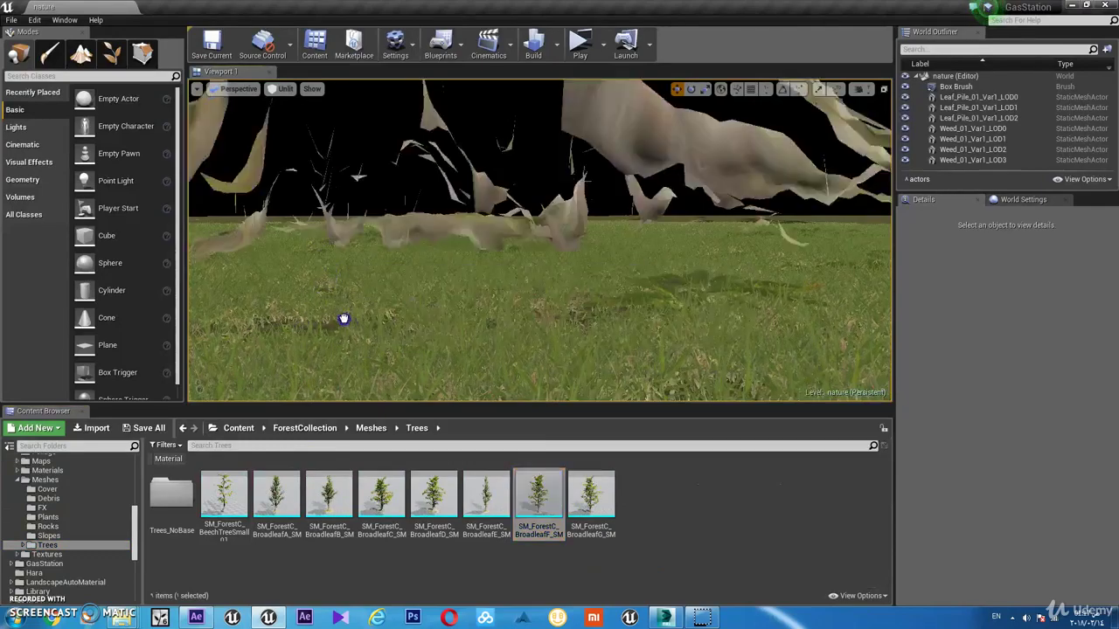
drag(298, 242, 297, 239)
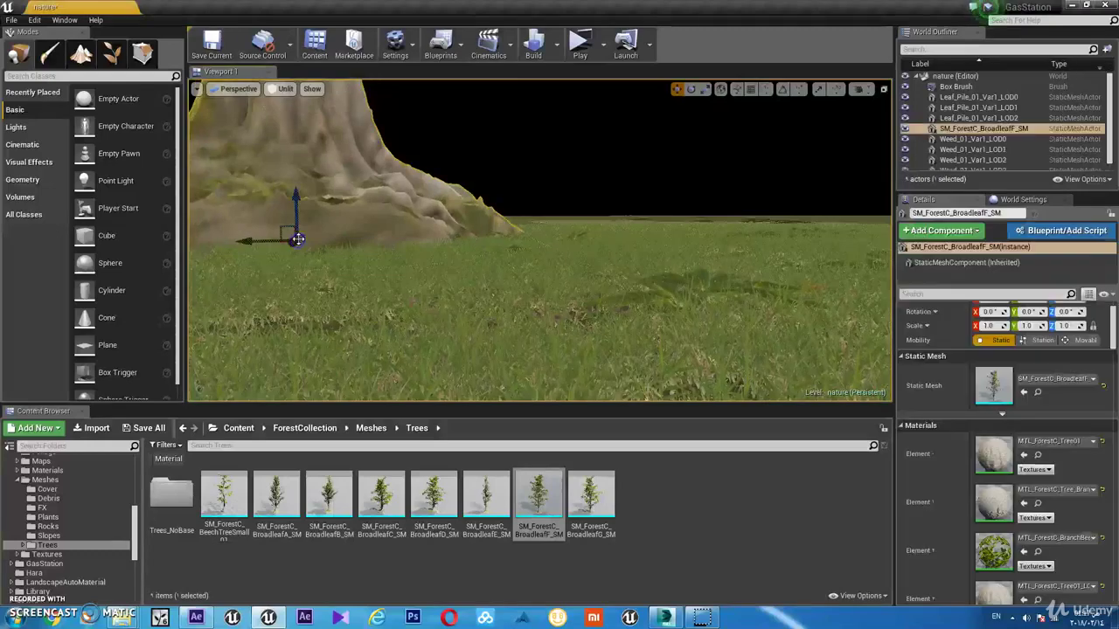
right_drag(352, 242, 361, 206)
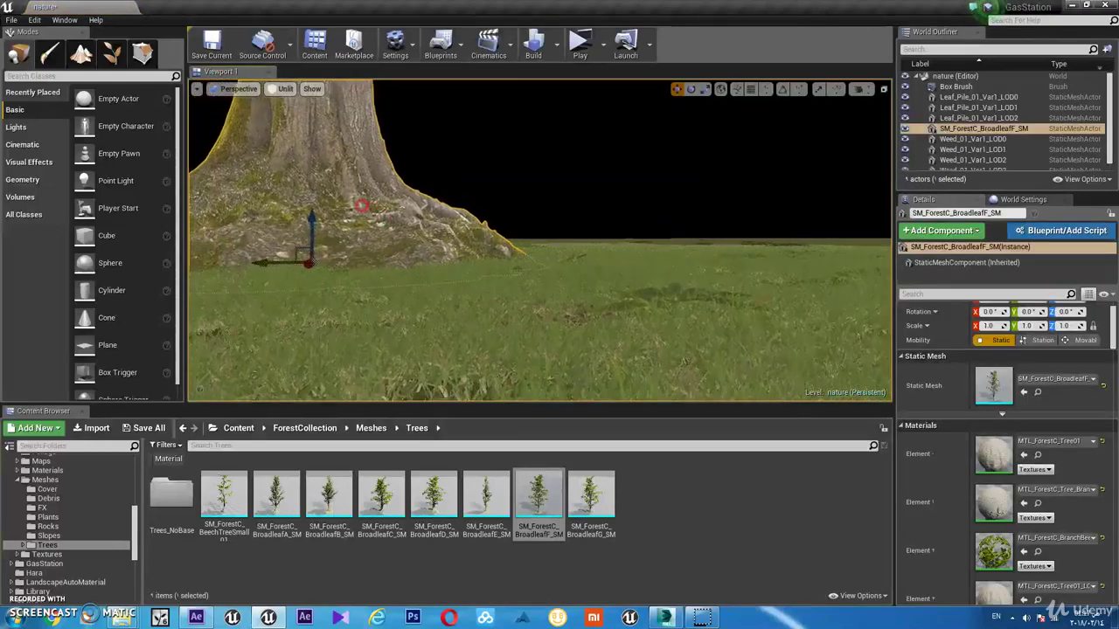
click(990, 326)
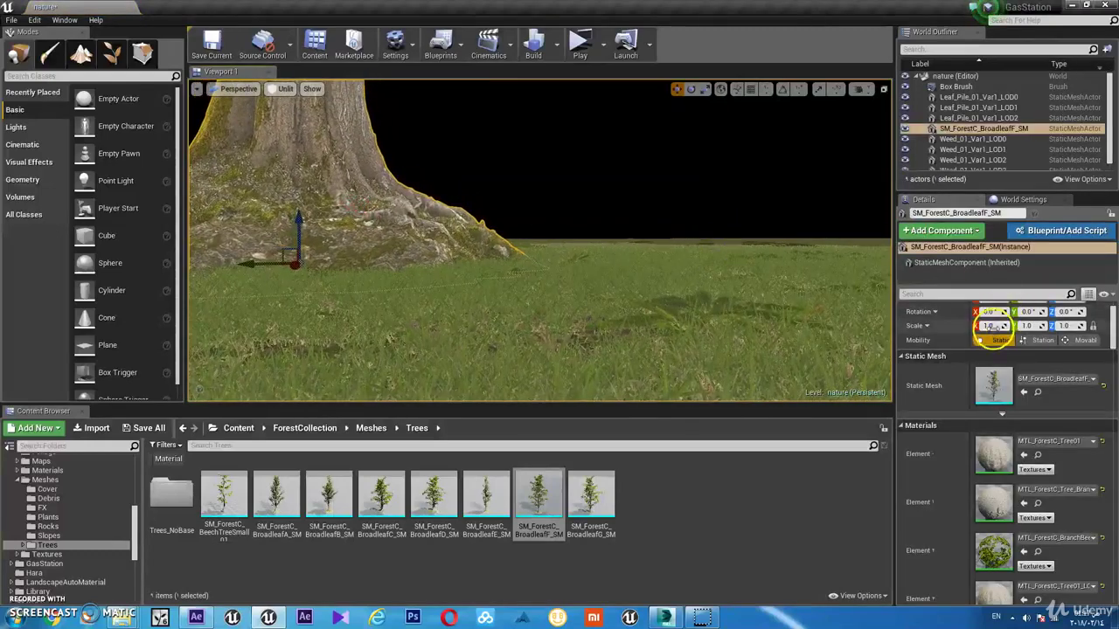
text(38)
key(Return)
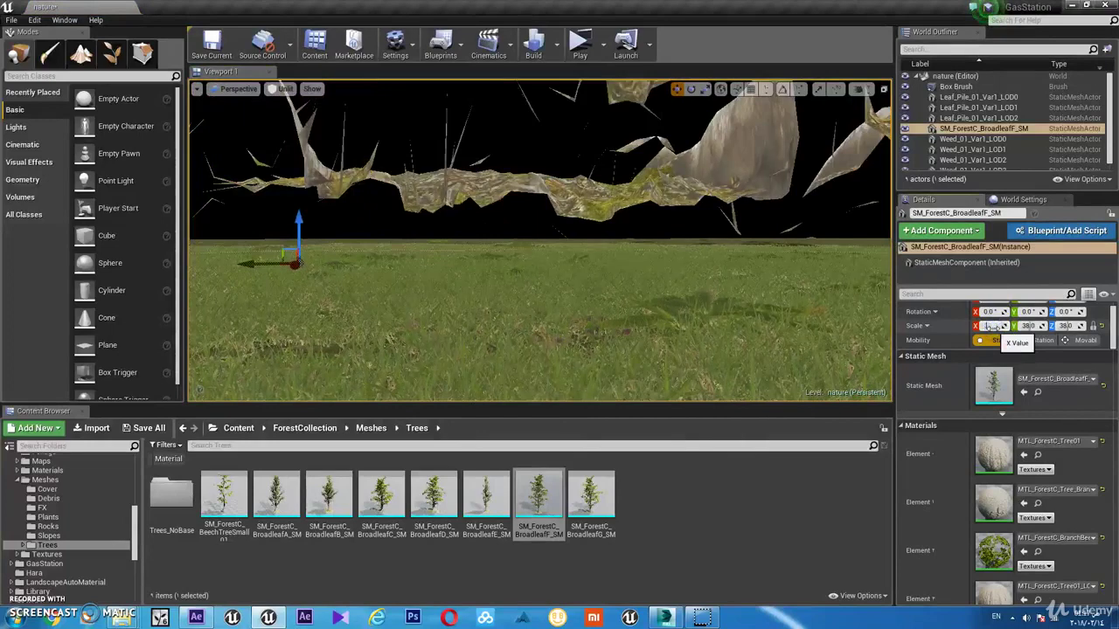
text(0.5)
key(Return)
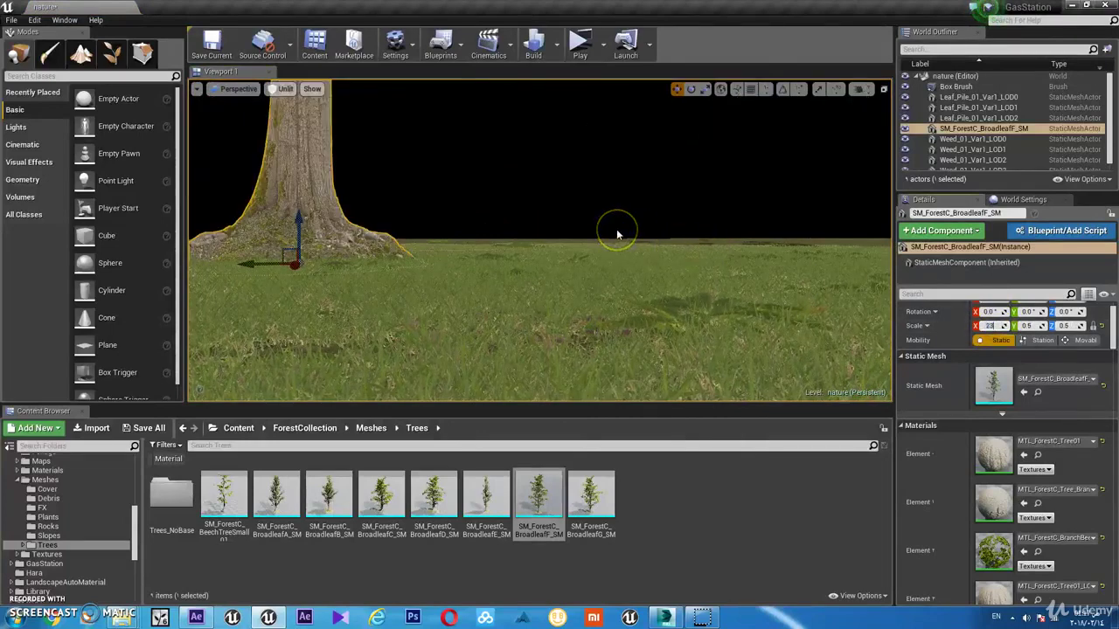
key(Return)
text(0.4)
key(Return)
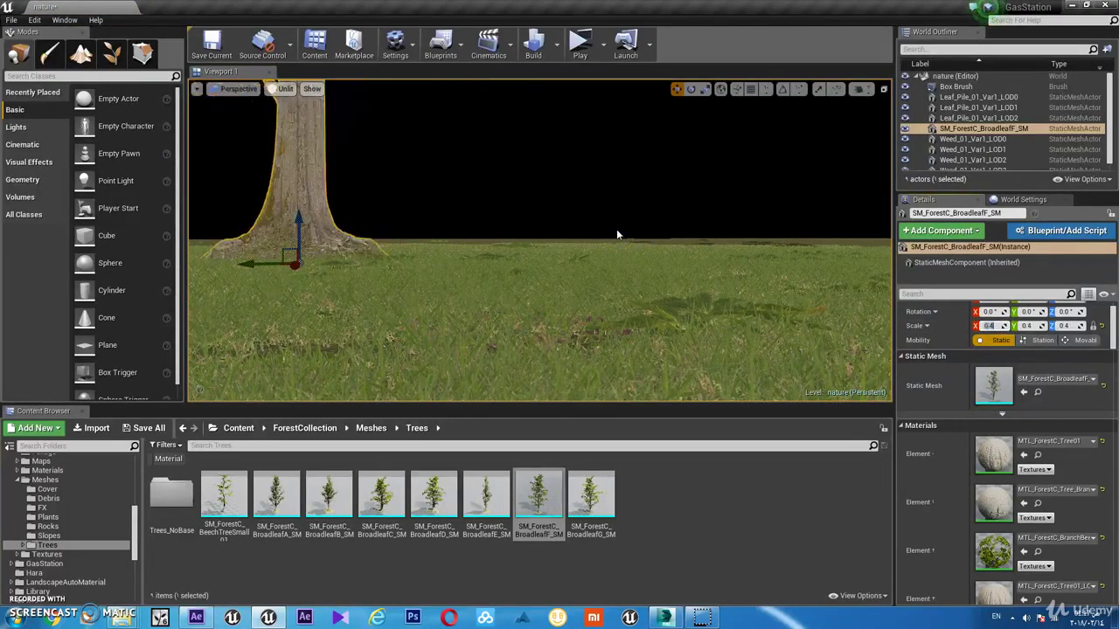
Step: Add a second BroadleafF tree to the right and enlarge it to about 1.5 scale
right_drag(616, 230, 592, 210)
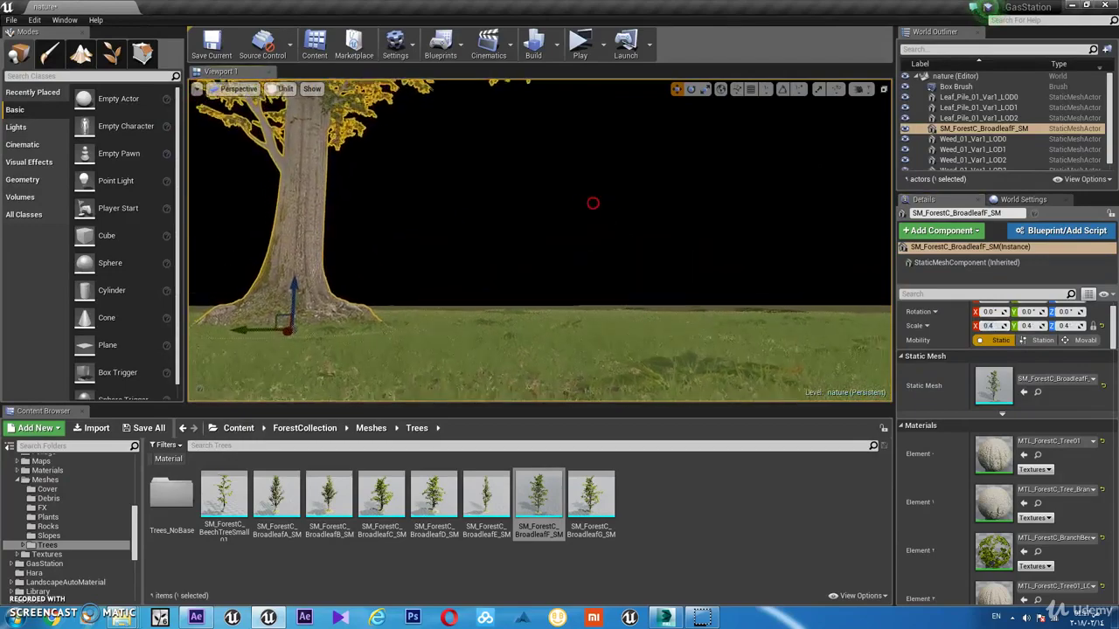
mouse_move(284, 322)
right_down()
mouse_move(320, 353)
mouse_move(287, 307)
right_up()
drag(288, 307, 266, 355)
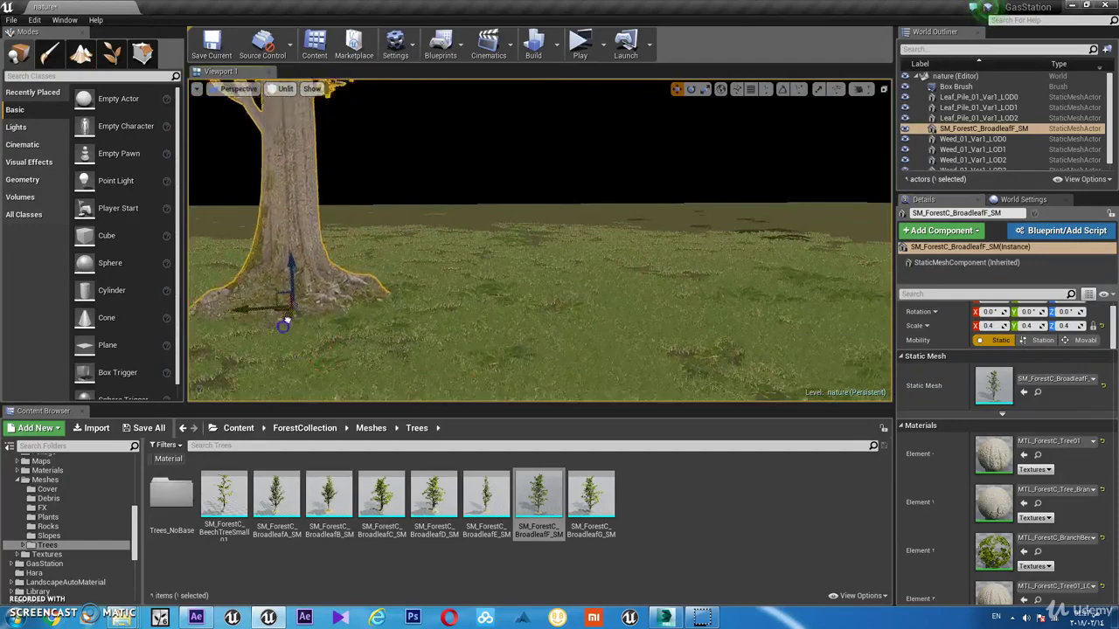
mouse_move(266, 355)
right_down()
mouse_move(528, 253)
mouse_move(344, 230)
right_up()
click(259, 234)
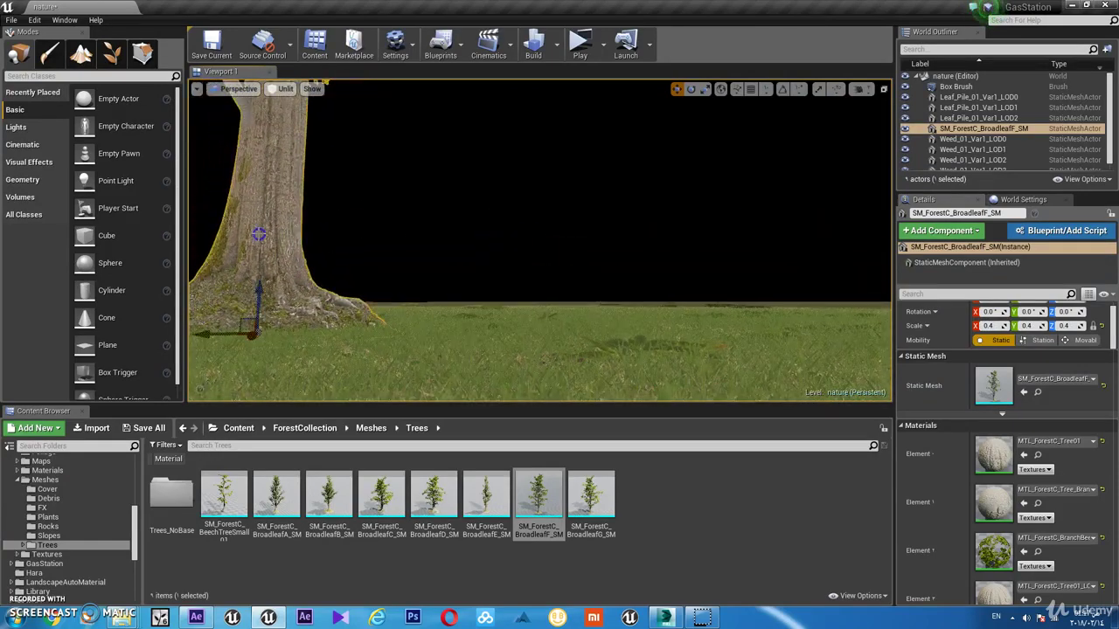
drag(523, 494, 754, 304)
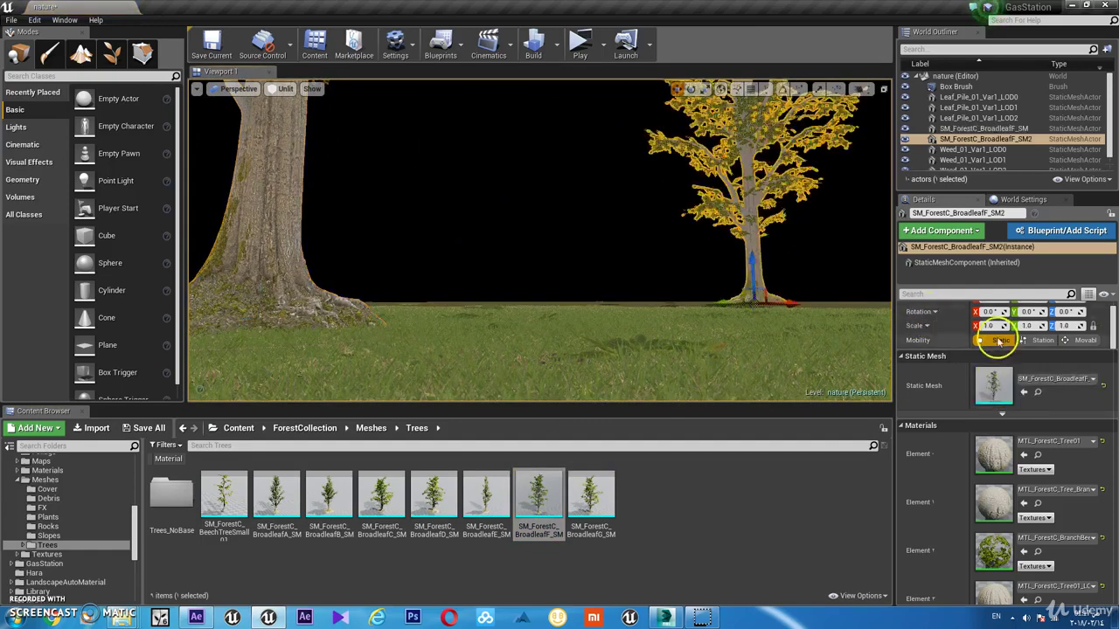
drag(989, 326, 994, 325)
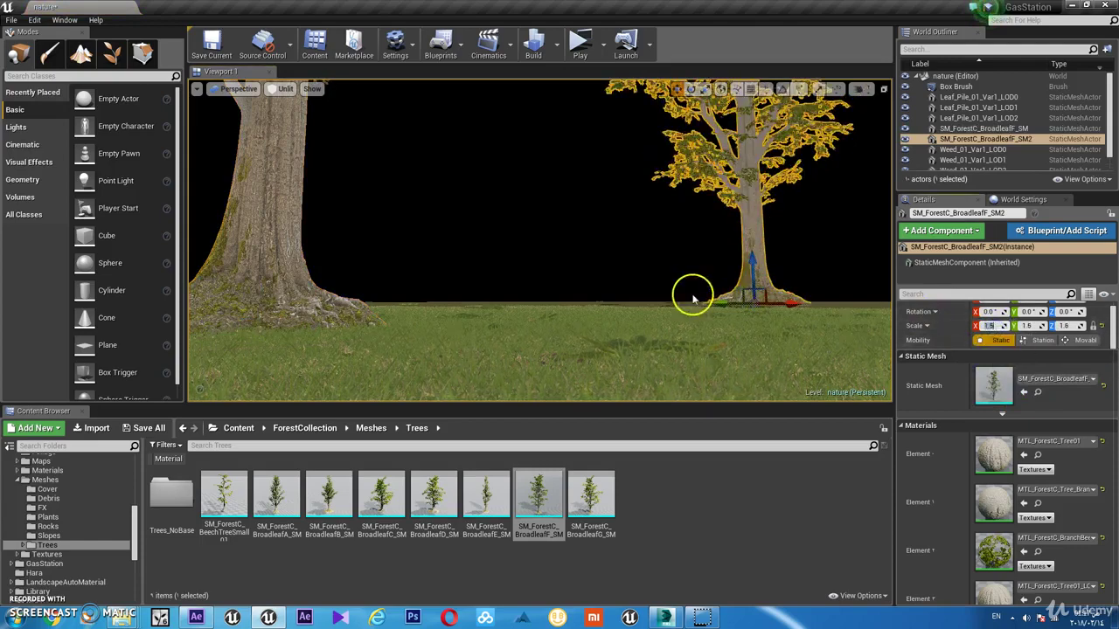
Step: Place a BeechTreeSmall and a BroadleafA tree between the others, both scaled to 1.5
mouse_move(224, 494)
mouse_down()
mouse_move(539, 302)
mouse_move(417, 308)
mouse_move(430, 258)
mouse_up()
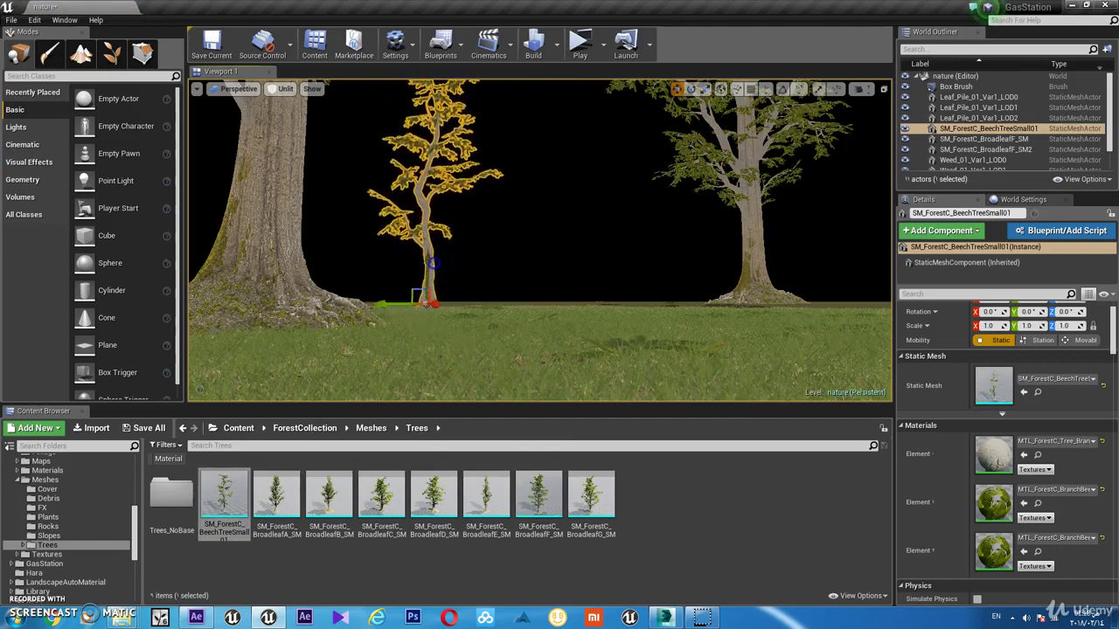
click(986, 381)
text(1.5)
key(Return)
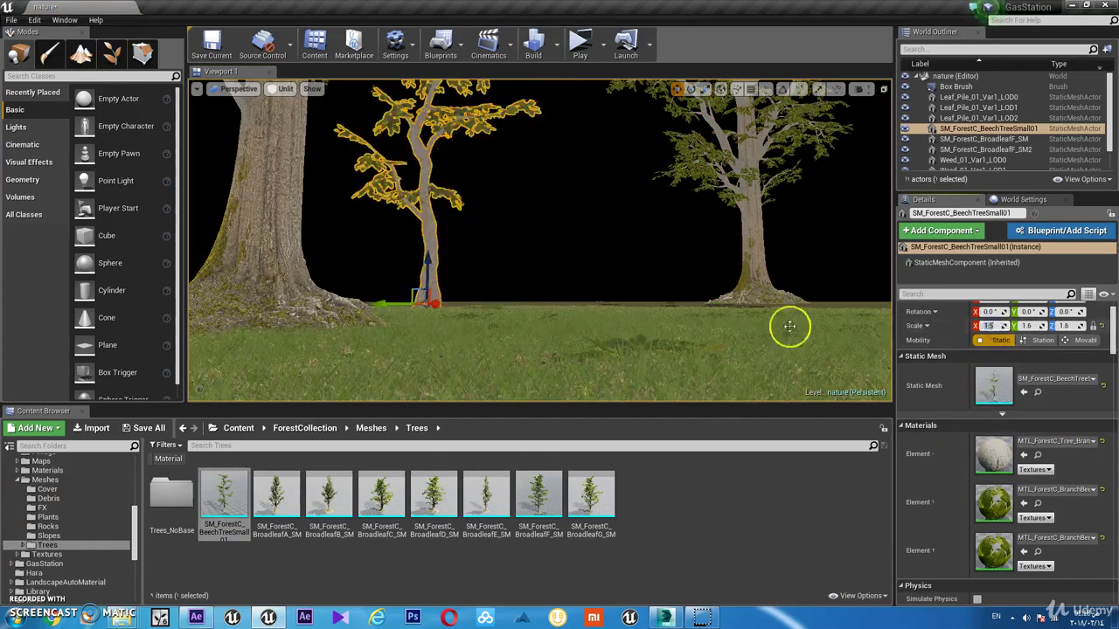
drag(276, 498, 563, 286)
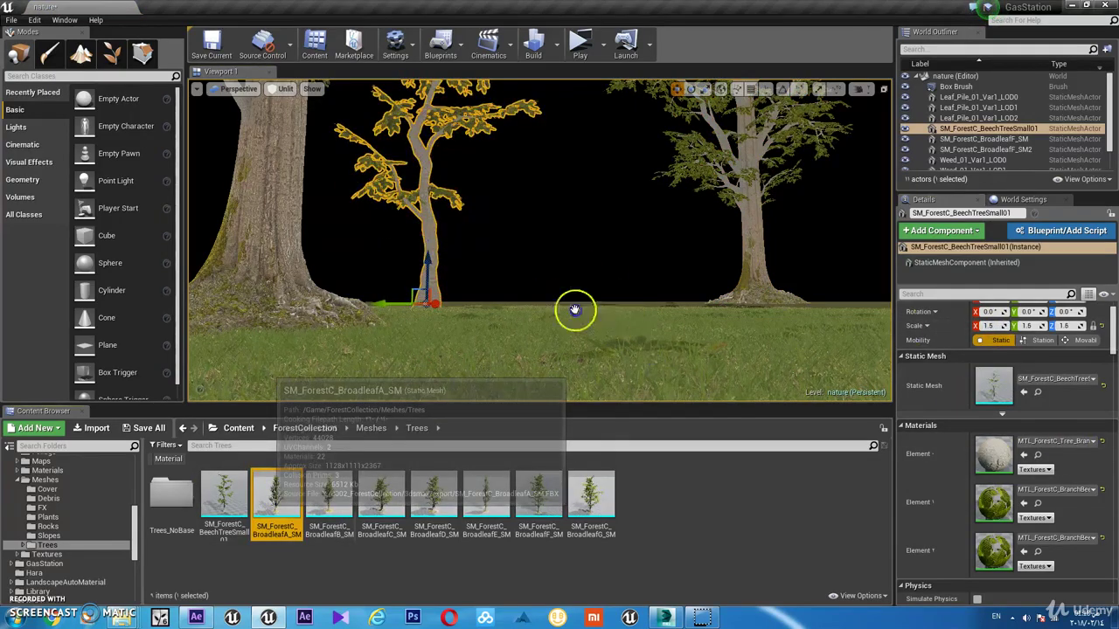
drag(576, 310, 568, 308)
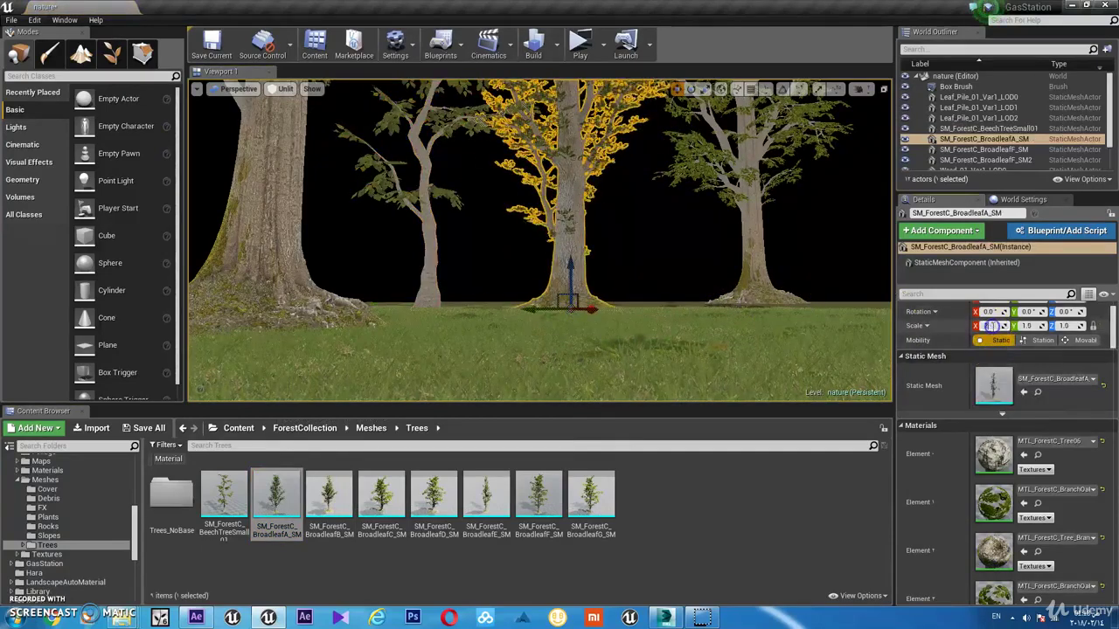
text(2)
key(Return)
text(1.5)
key(Return)
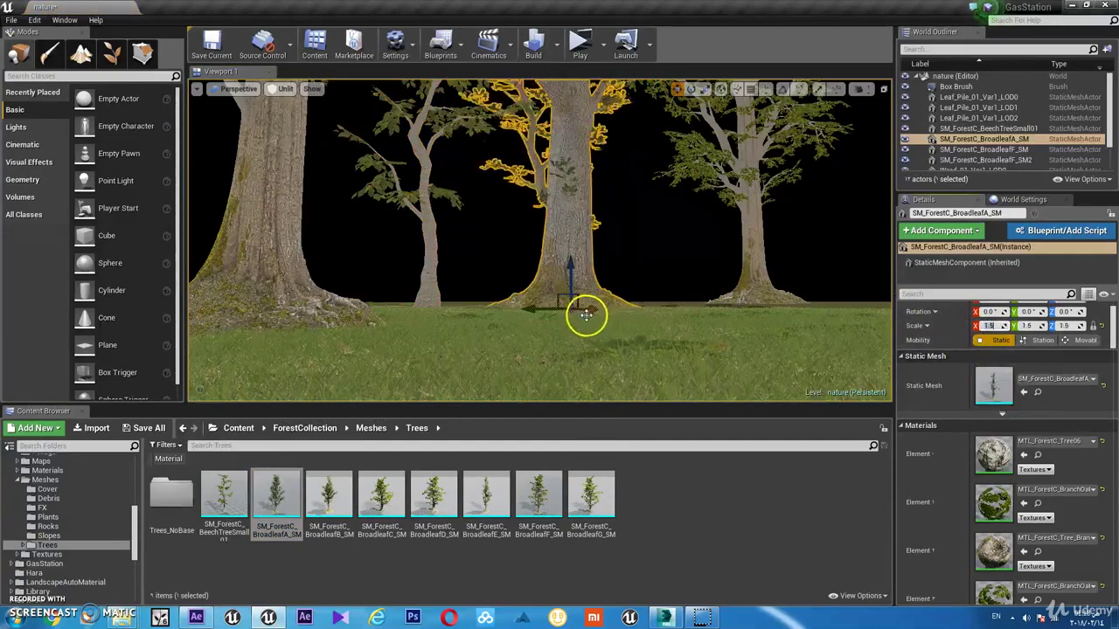
Step: Spread the trees apart by moving the right-hand and middle broadleaf trees
click(760, 272)
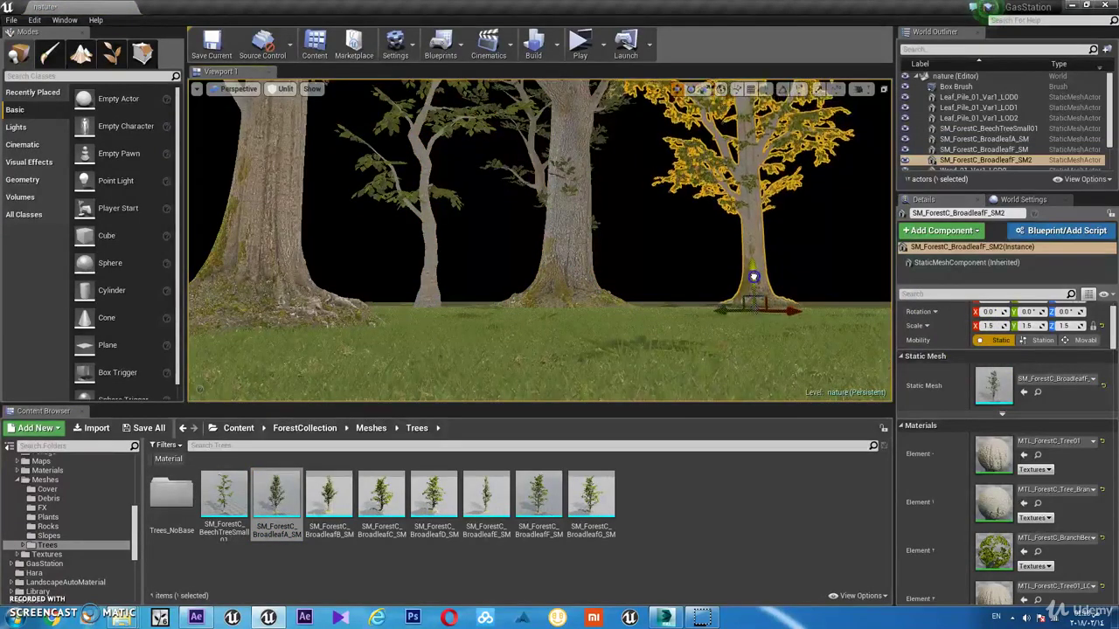
drag(731, 305, 811, 335)
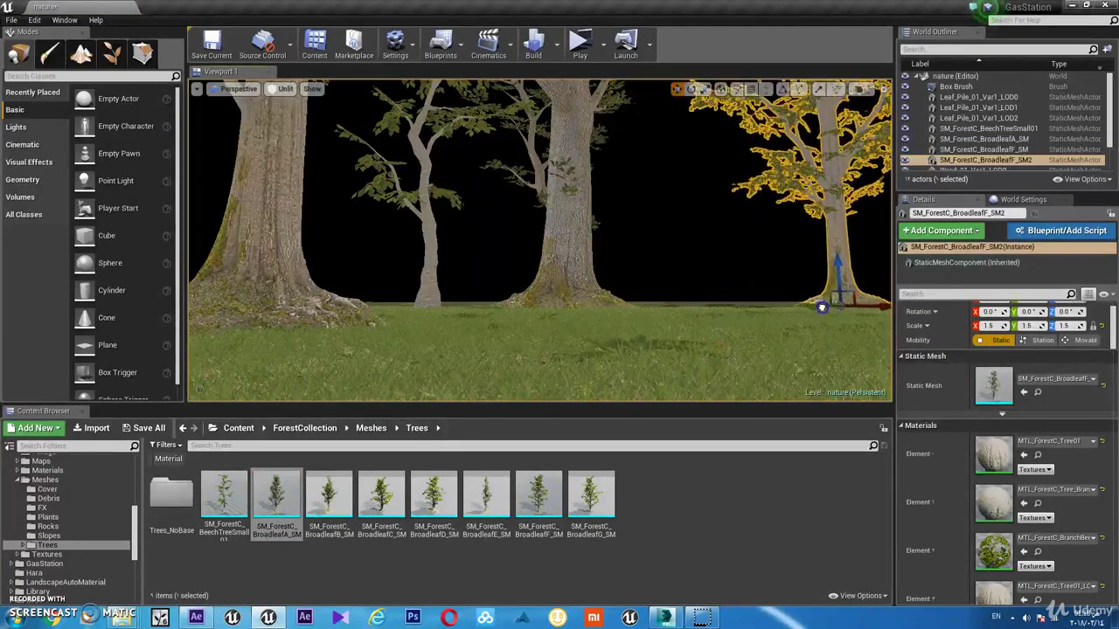
click(575, 248)
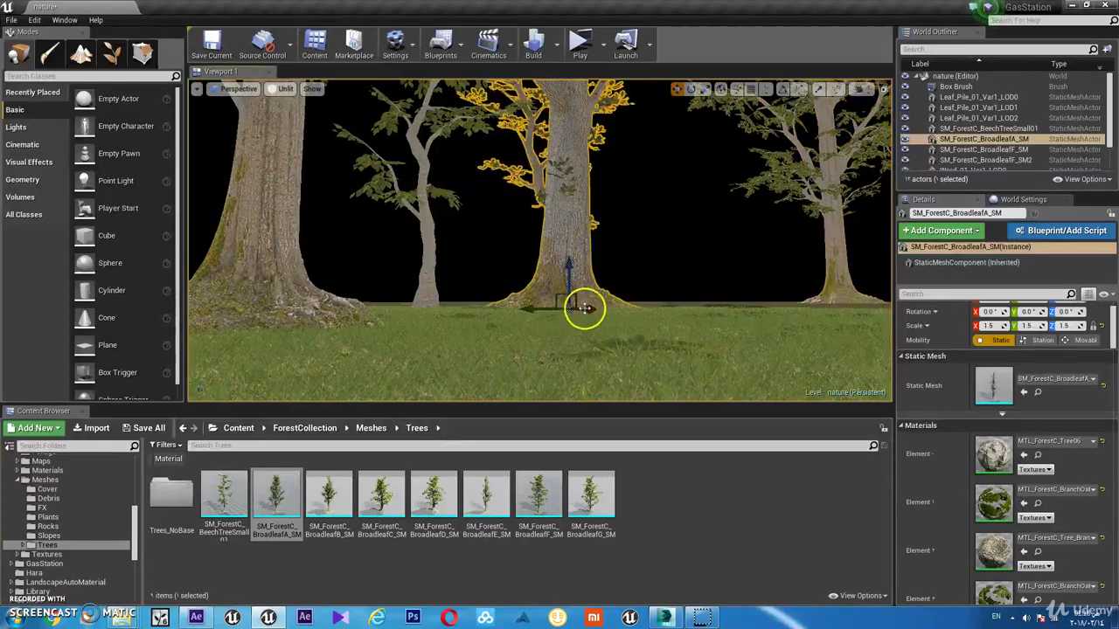
mouse_move(584, 308)
mouse_down()
mouse_move(648, 313)
mouse_move(457, 316)
mouse_move(651, 302)
mouse_move(345, 308)
mouse_move(349, 285)
mouse_move(497, 281)
mouse_up()
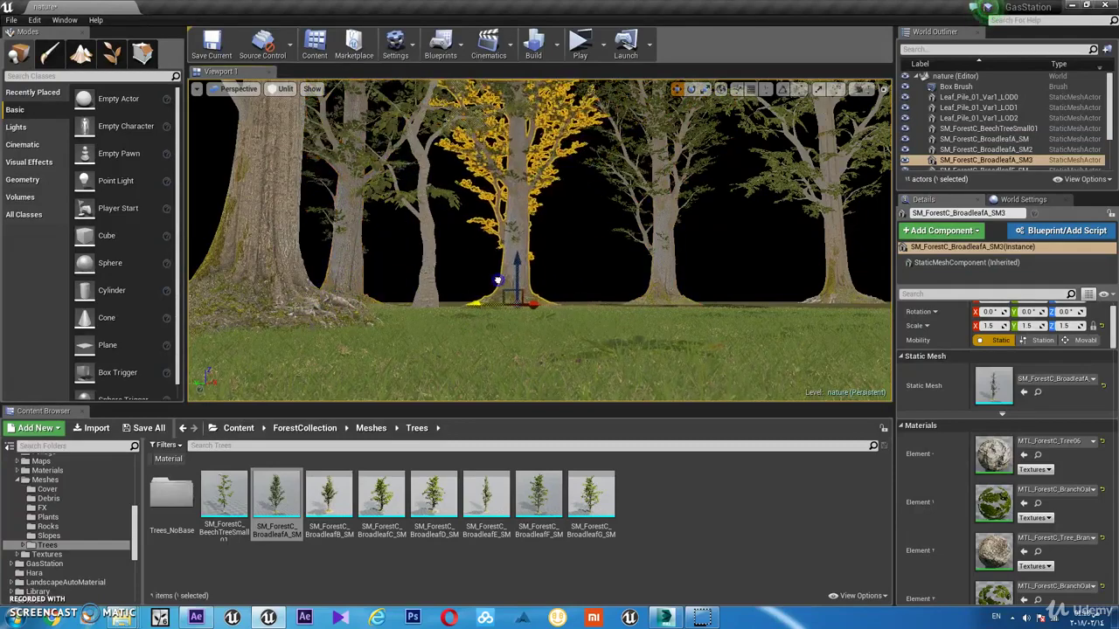
Step: Duplicate the beech tree to the right and enlarge a broadleaf tree to scale 3
click(418, 269)
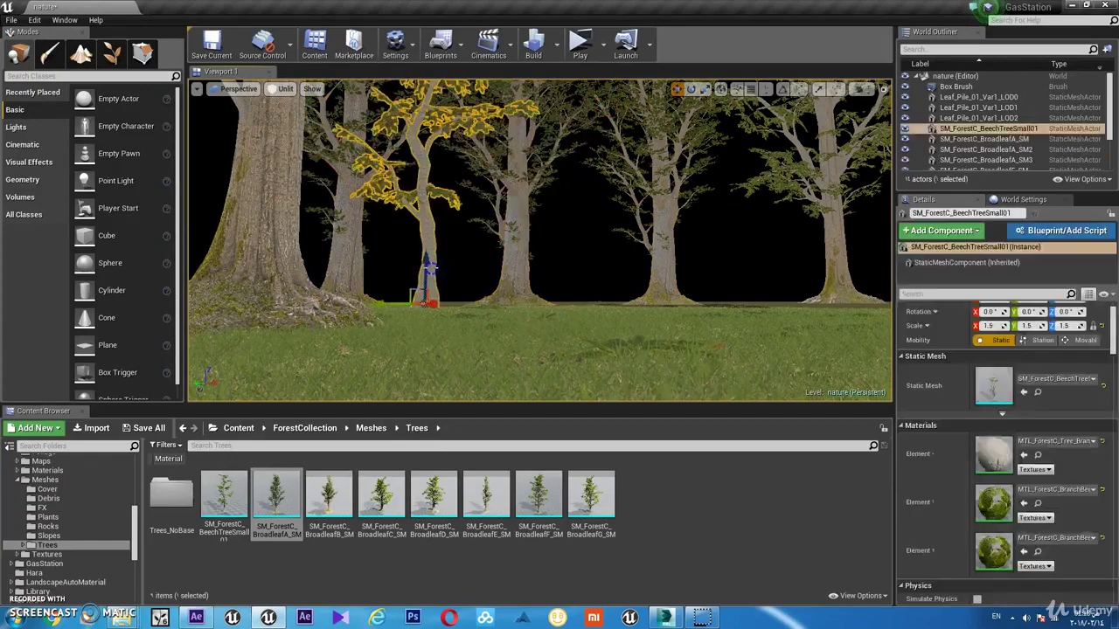
mouse_move(403, 306)
alt+mouse_down()
mouse_move(763, 278)
mouse_move(608, 315)
mouse_move(352, 304)
mouse_move(793, 280)
alt+mouse_up()
click(377, 285)
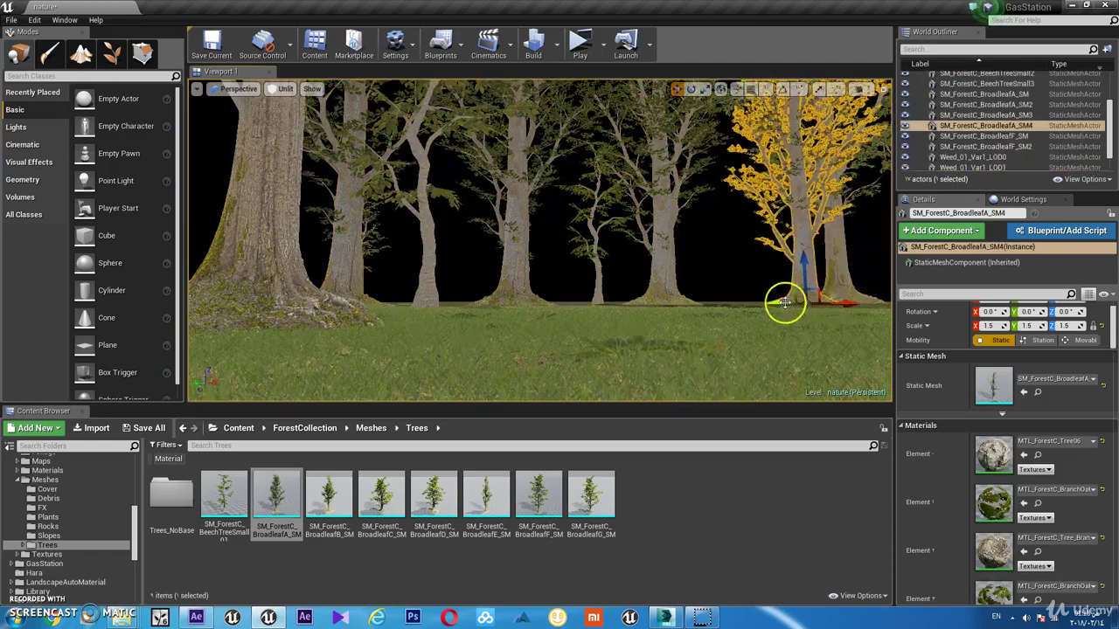
mouse_move(786, 302)
mouse_down()
mouse_move(579, 306)
mouse_move(754, 294)
mouse_up()
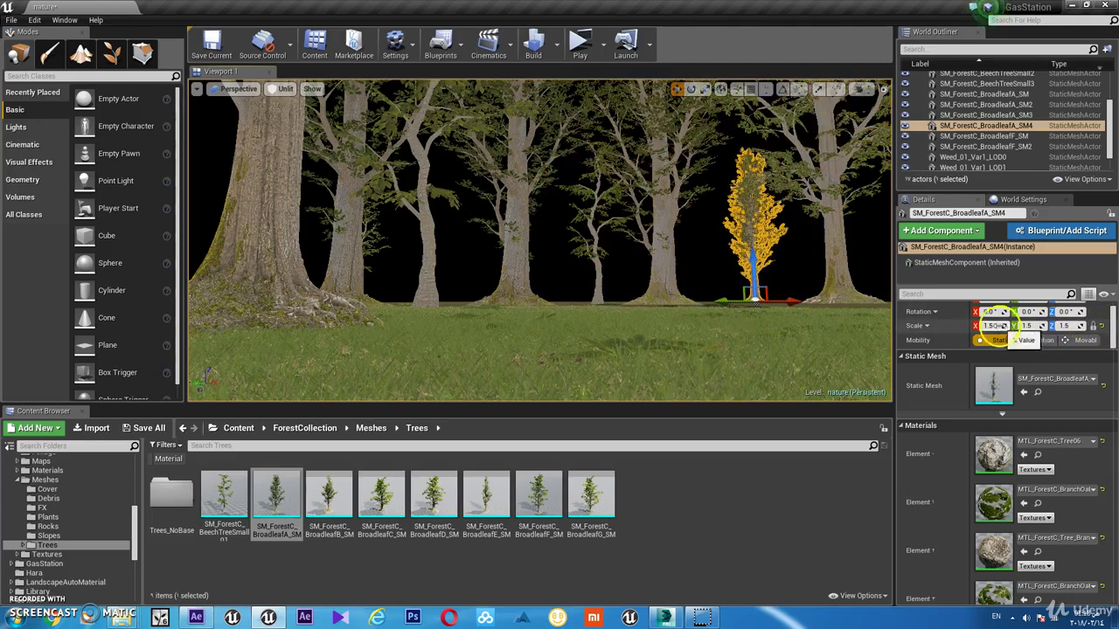
drag(994, 325, 994, 325)
Step: Add two more broadleaf copies toward the middle, scale one to 4, and set it behind the others
alt+drag(728, 301, 444, 303)
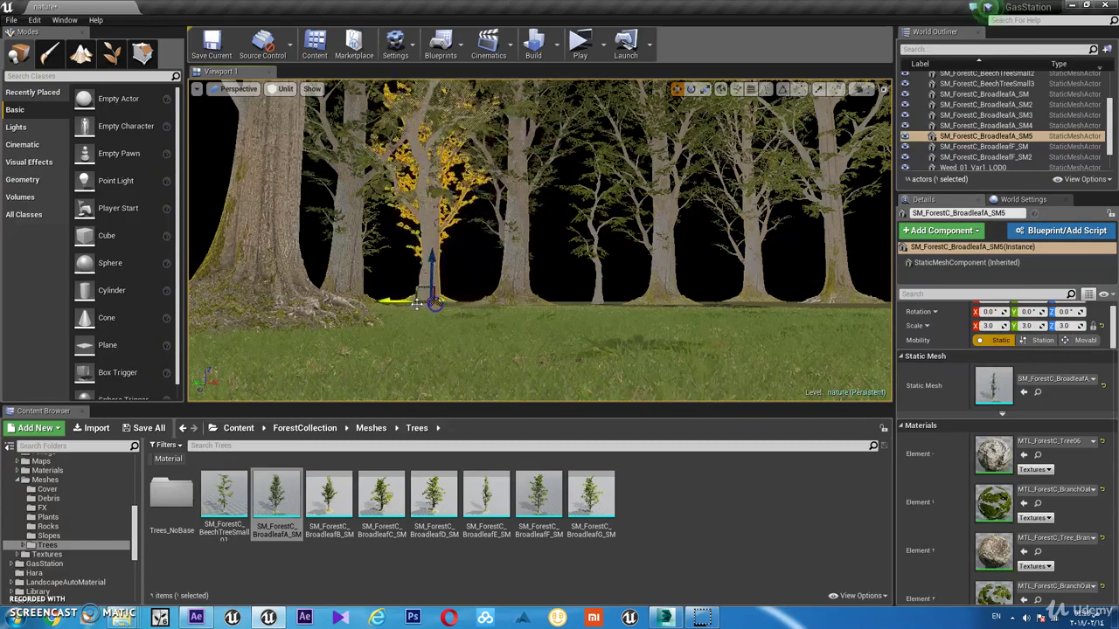
alt+drag(444, 302, 528, 304)
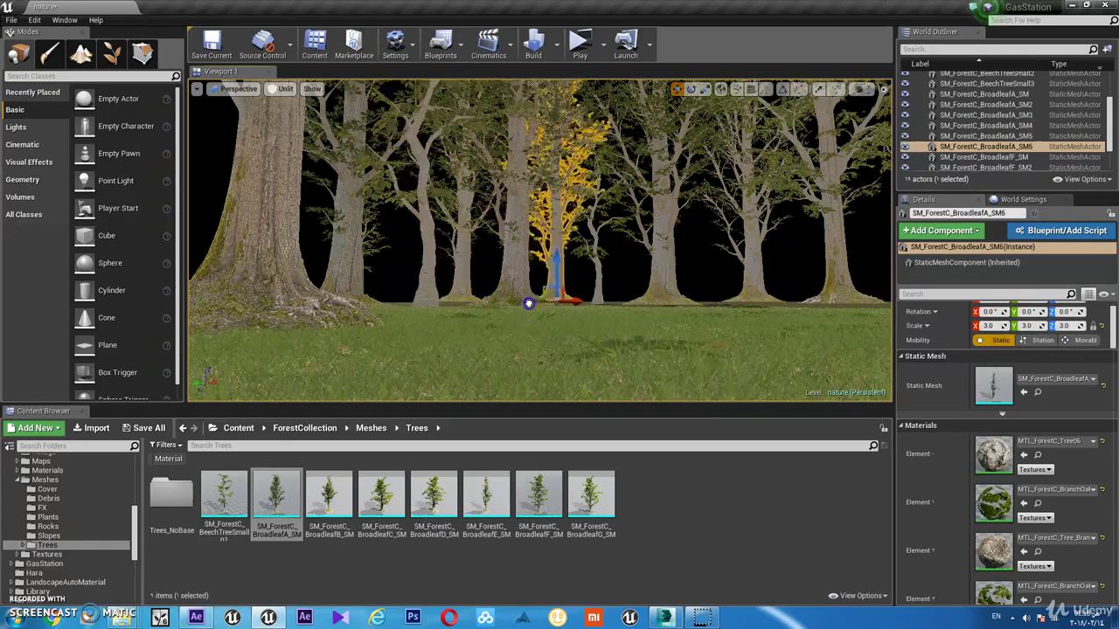
click(991, 325)
text(4)
click(680, 288)
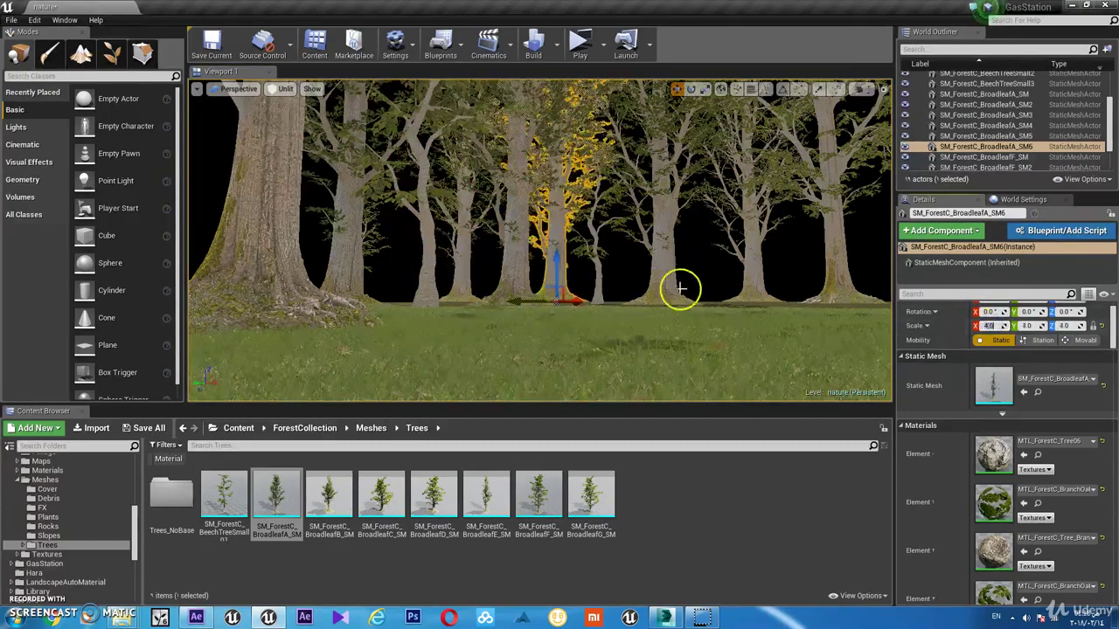
drag(566, 293, 559, 318)
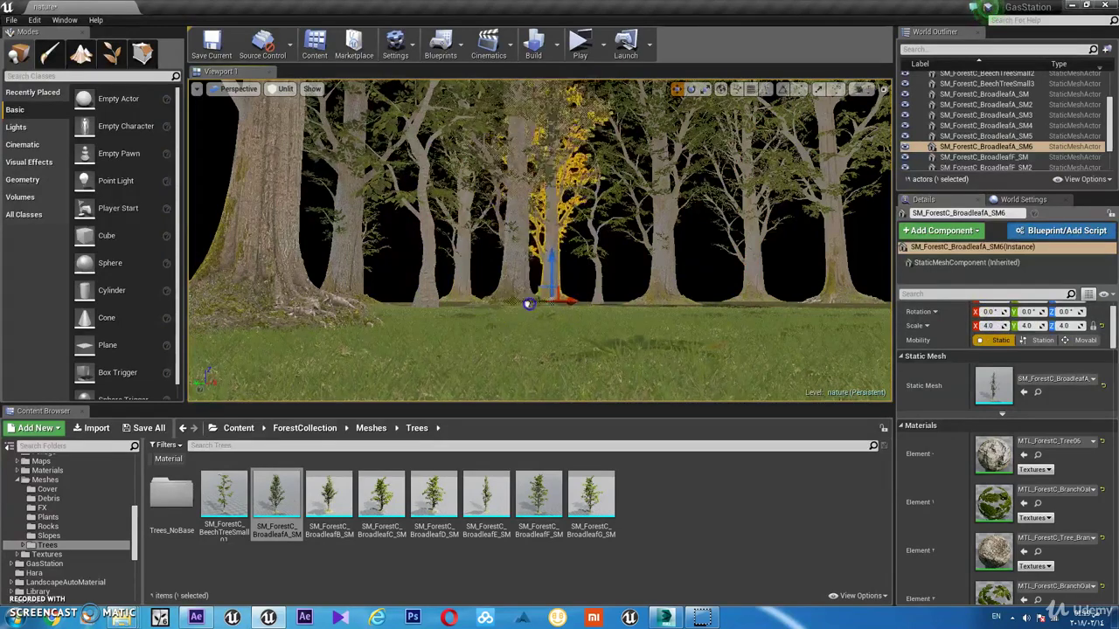
click(692, 374)
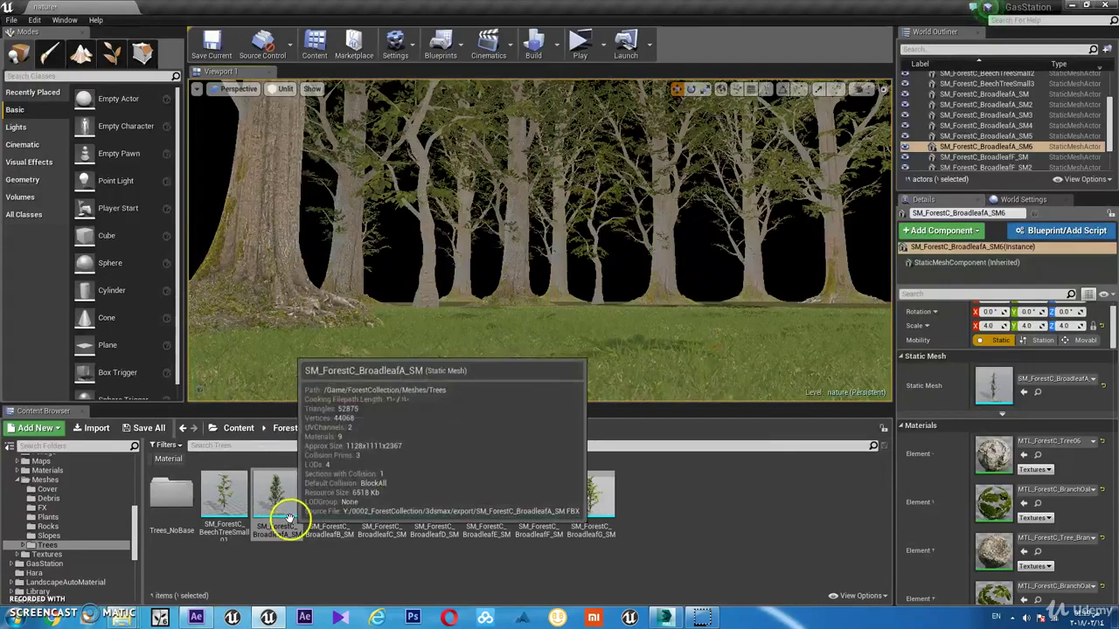
Step: Place a BroadleafB tree at the right edge, scale it to 0.2, and position it among the trees
drag(328, 500, 789, 335)
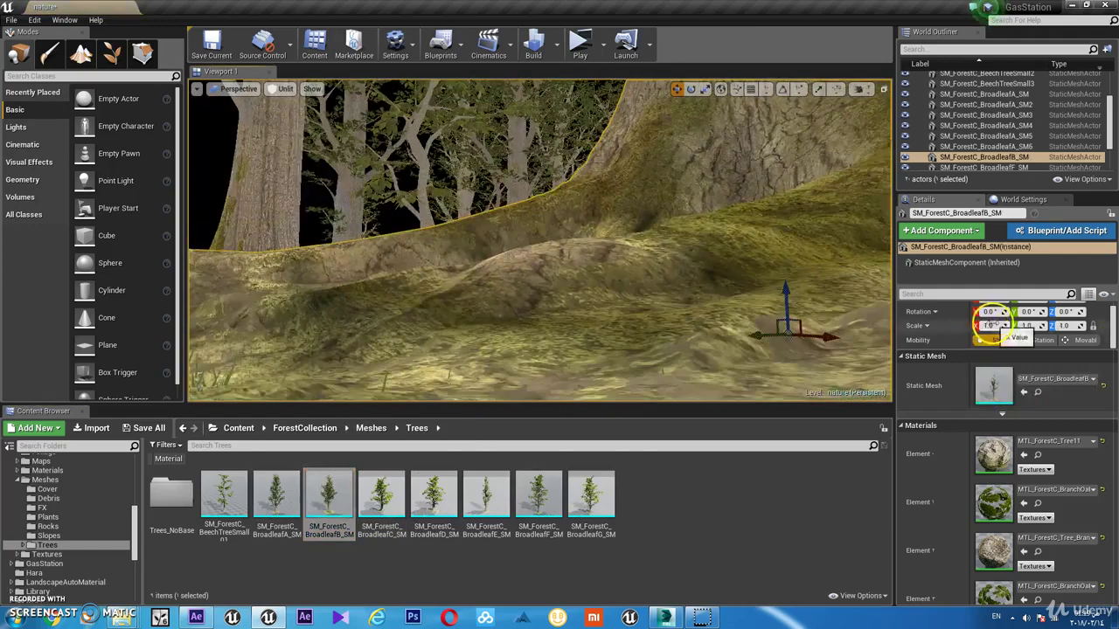
drag(994, 326, 869, 325)
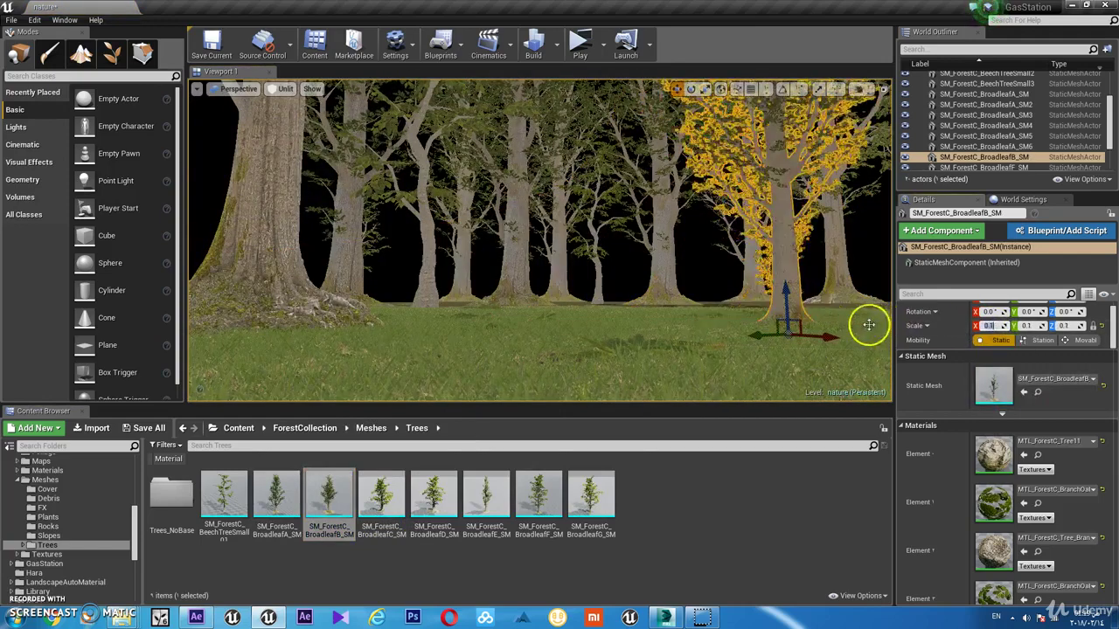
mouse_move(789, 311)
mouse_down()
mouse_move(788, 300)
mouse_move(887, 328)
mouse_up()
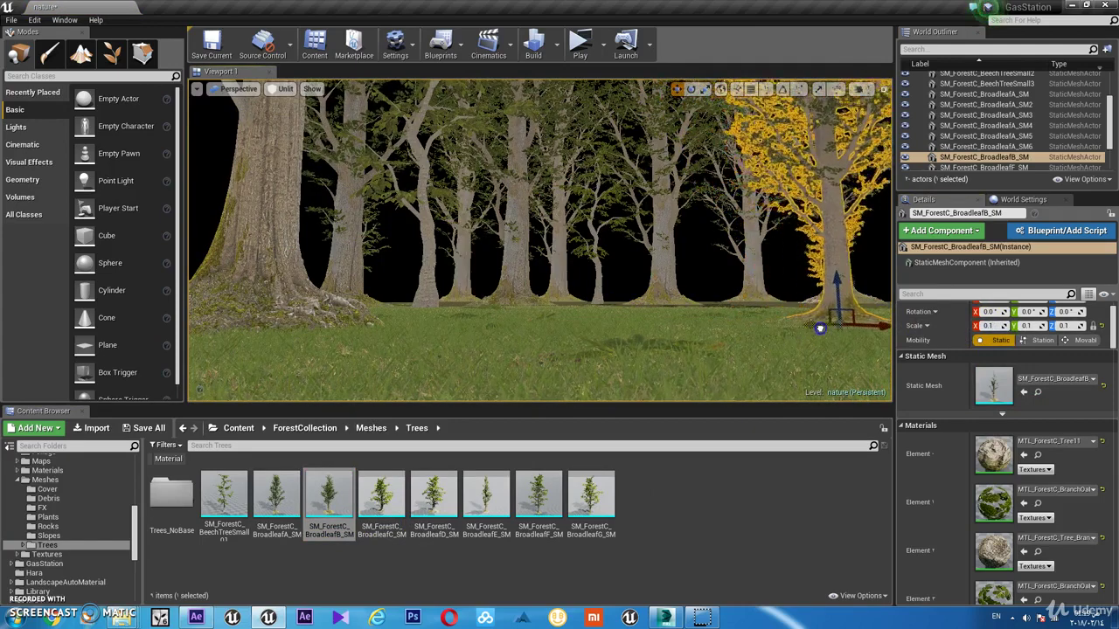
click(986, 326)
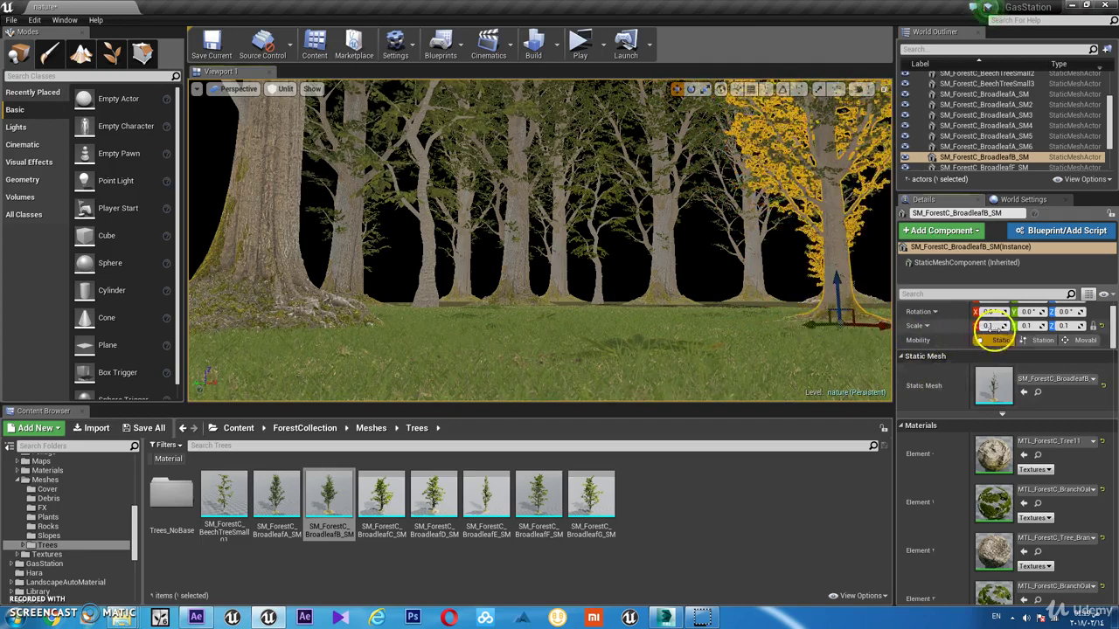
text(0.2)
key(Return)
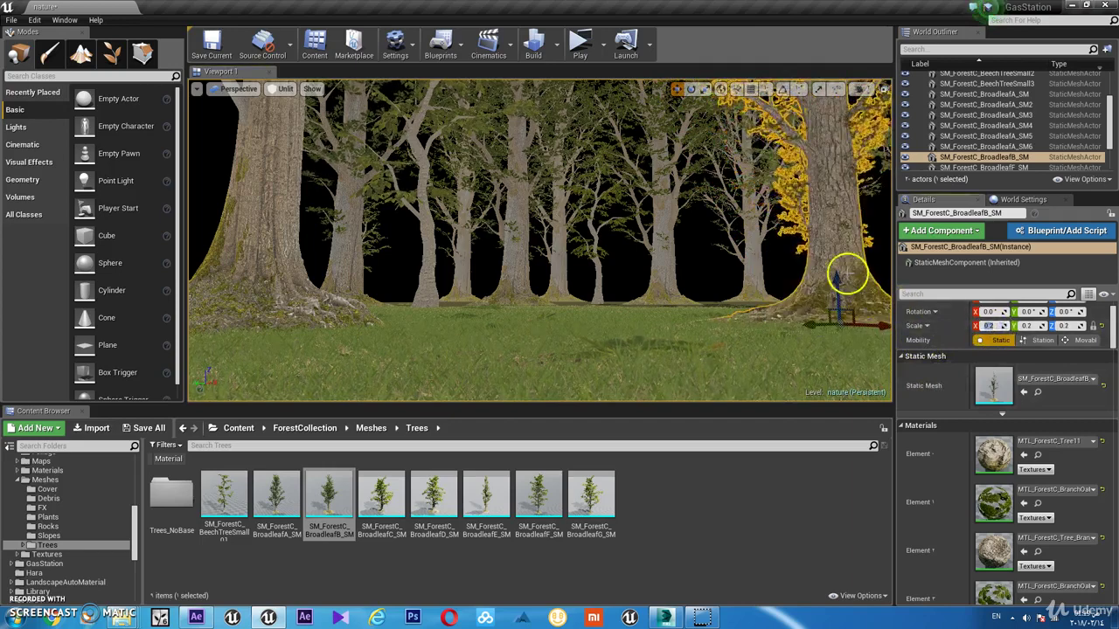
scroll(845, 275, up, 1)
scroll(846, 278, up, 1)
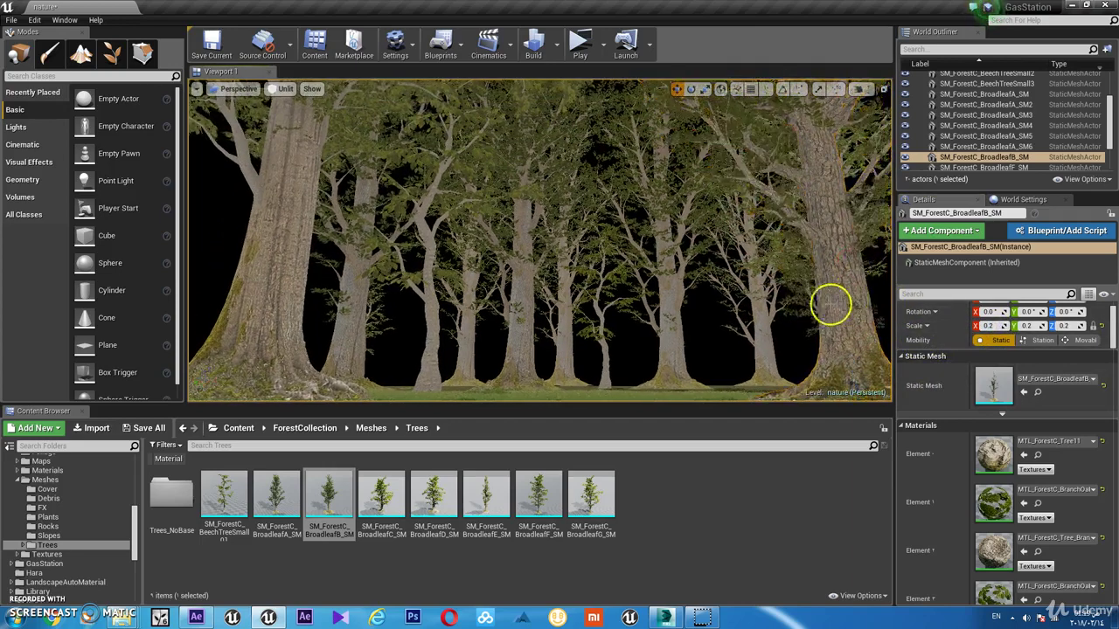
mouse_move(830, 304)
right_down()
mouse_move(822, 316)
mouse_move(835, 324)
right_up()
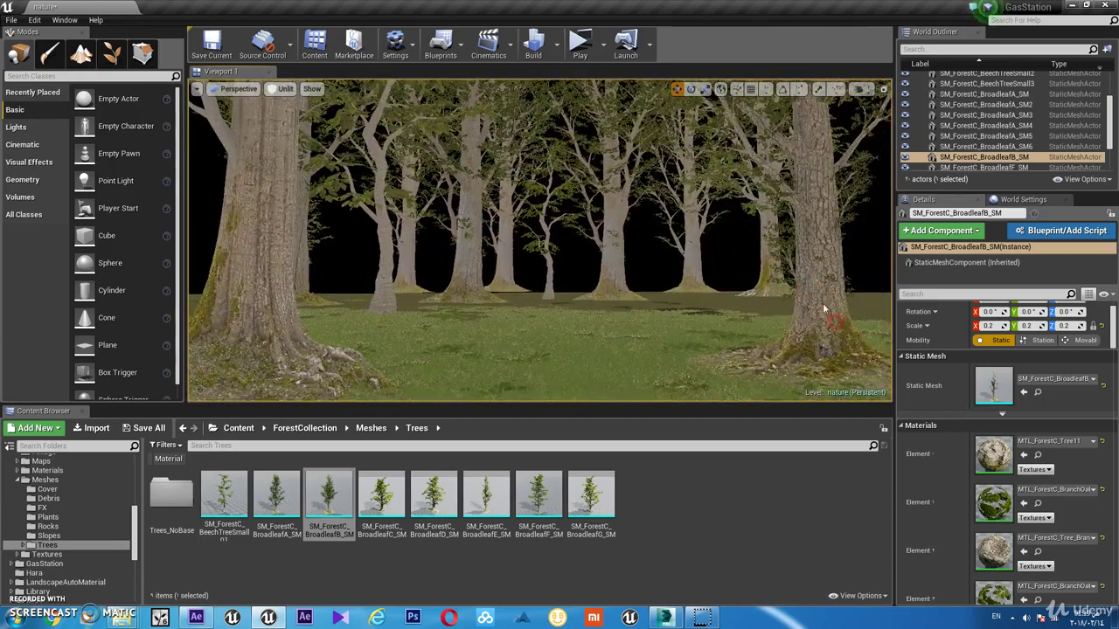
right_drag(816, 295, 649, 251)
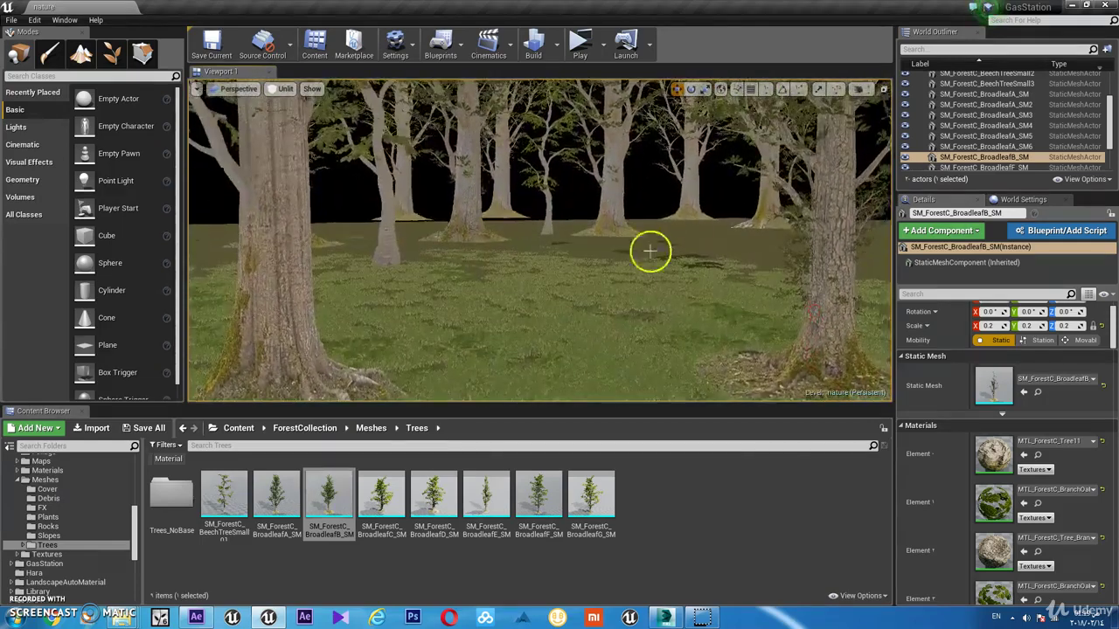
Step: Select the Grass_01_Var1 foliage type and set the brush size to 500
click(112, 58)
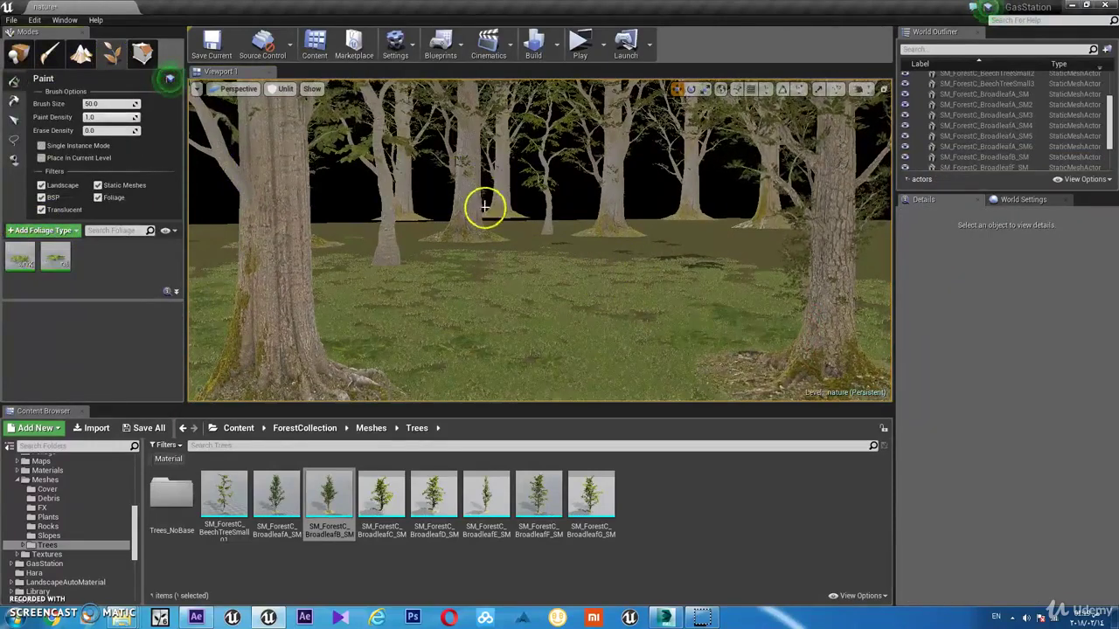
click(19, 257)
text(3)
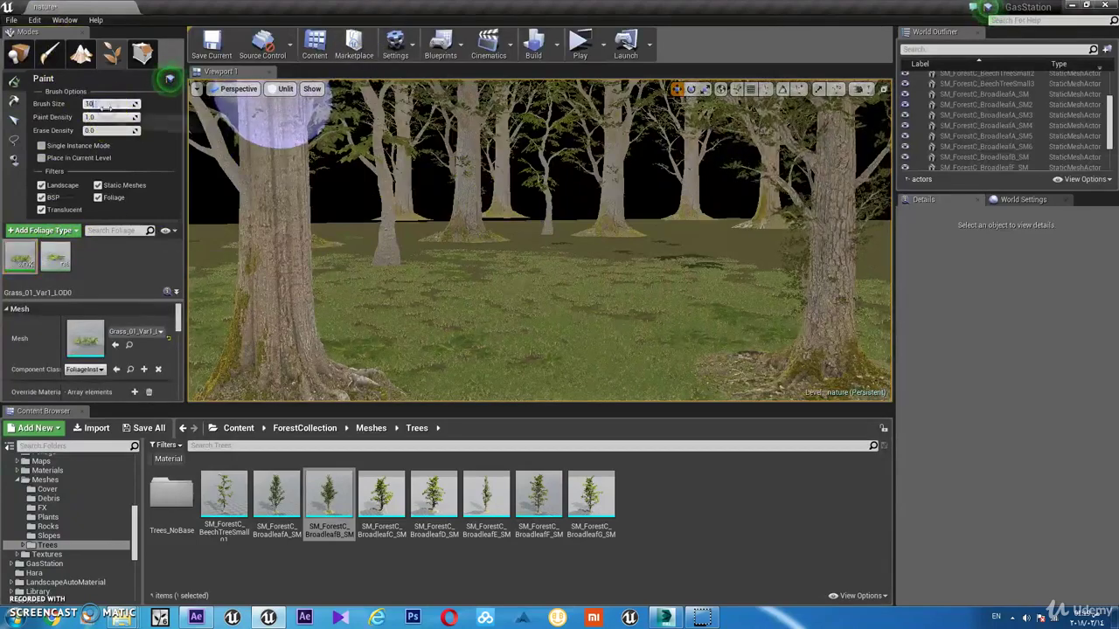
text(0)
key(Return)
click(563, 271)
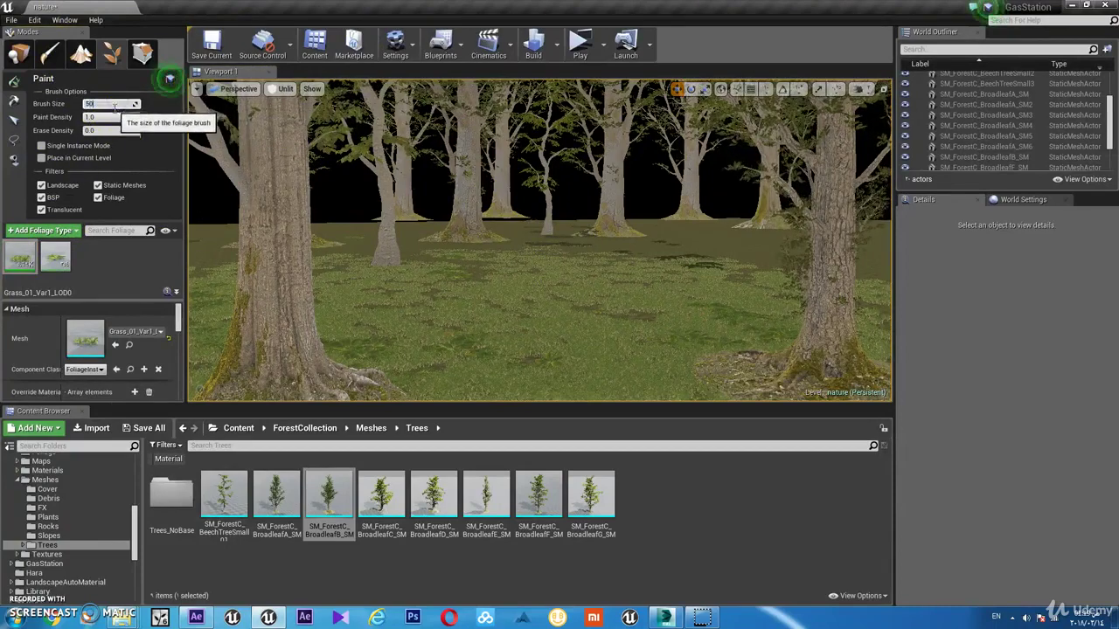
text(0.0)
key(Return)
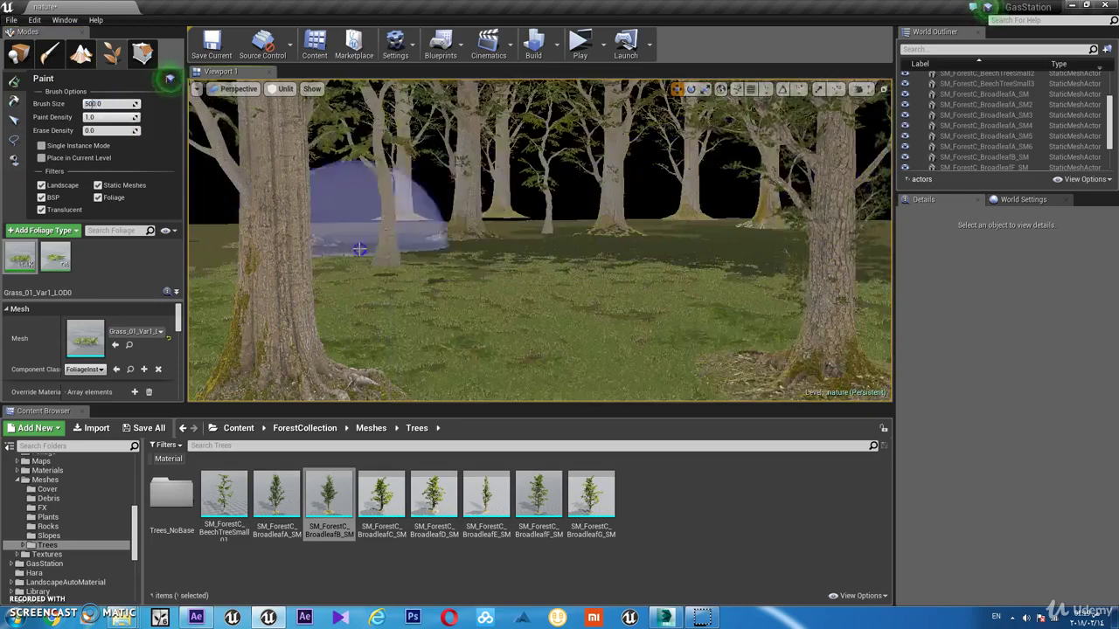
Step: Paint grass across the left, middle and right of the forest floor, then return to Place mode
click(409, 223)
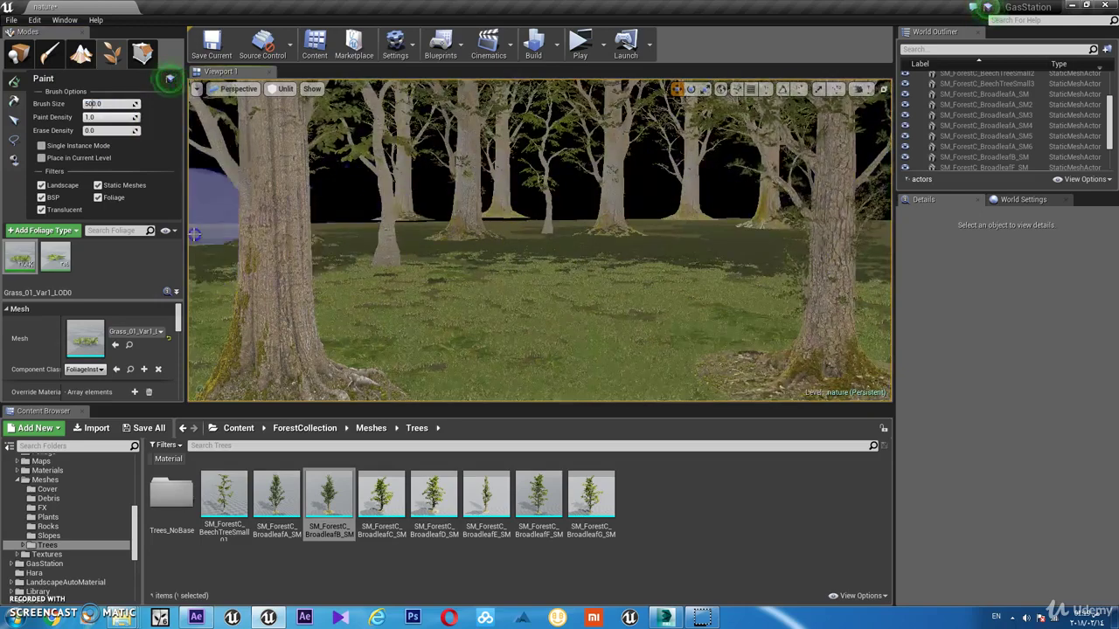
click(539, 232)
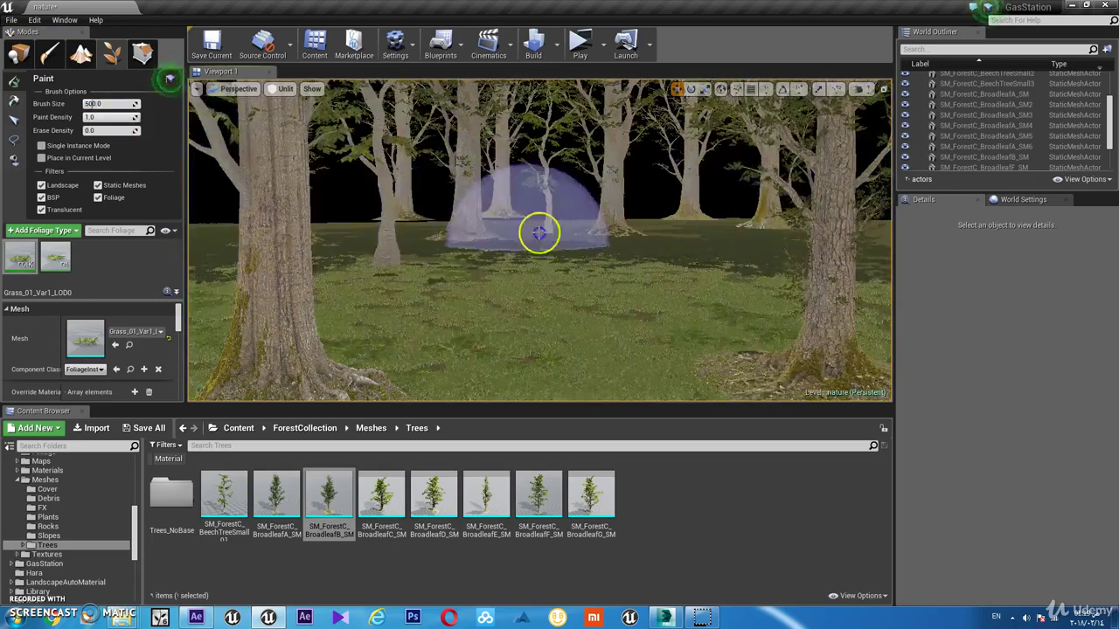
mouse_move(653, 230)
mouse_down()
mouse_move(636, 242)
mouse_move(621, 219)
mouse_up()
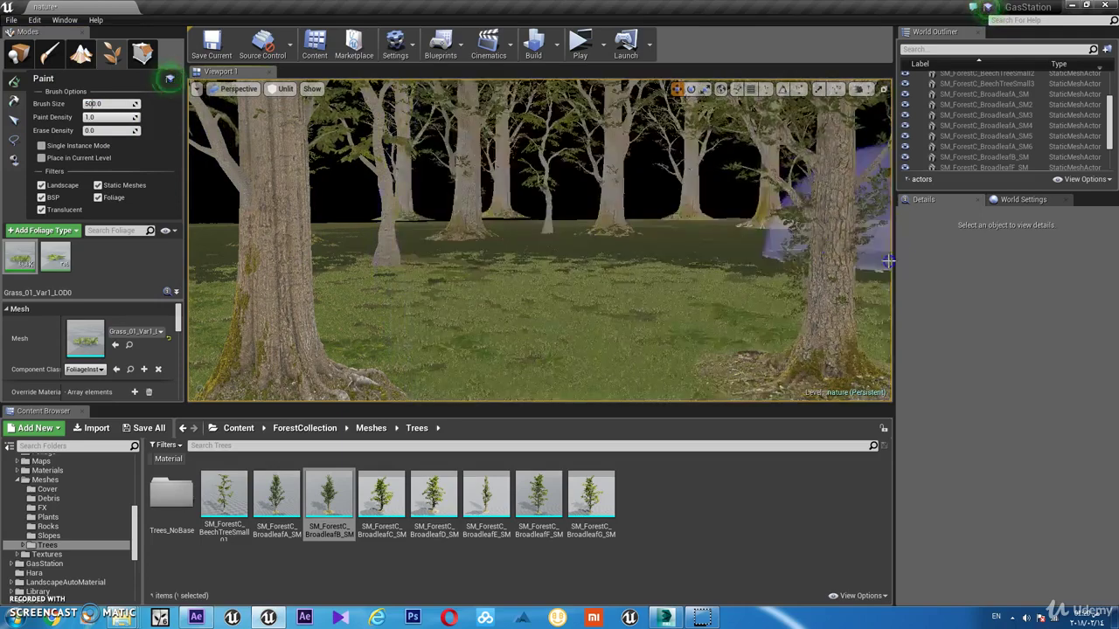
click(445, 187)
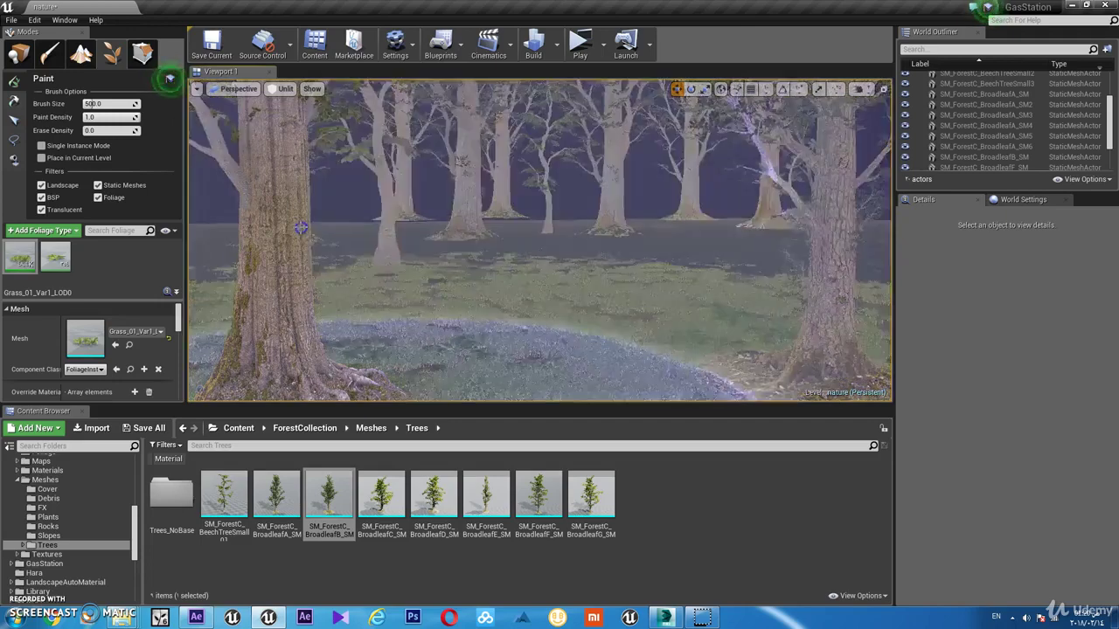
key(shift+1)
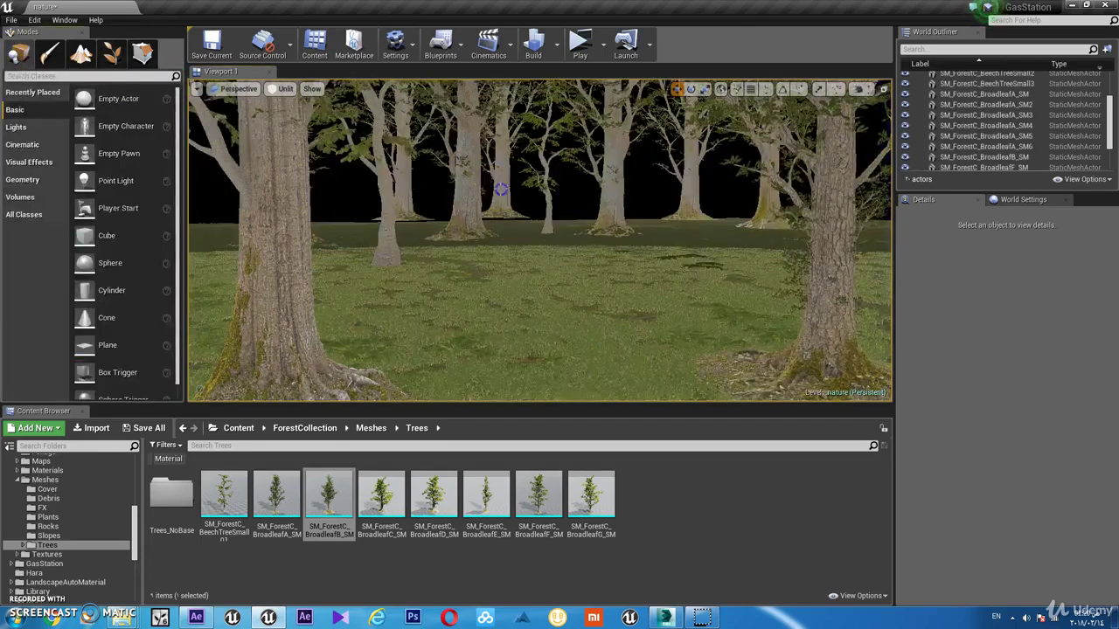
Step: Check the Scale values of several broadleaf trees, then save the nature level
click(501, 189)
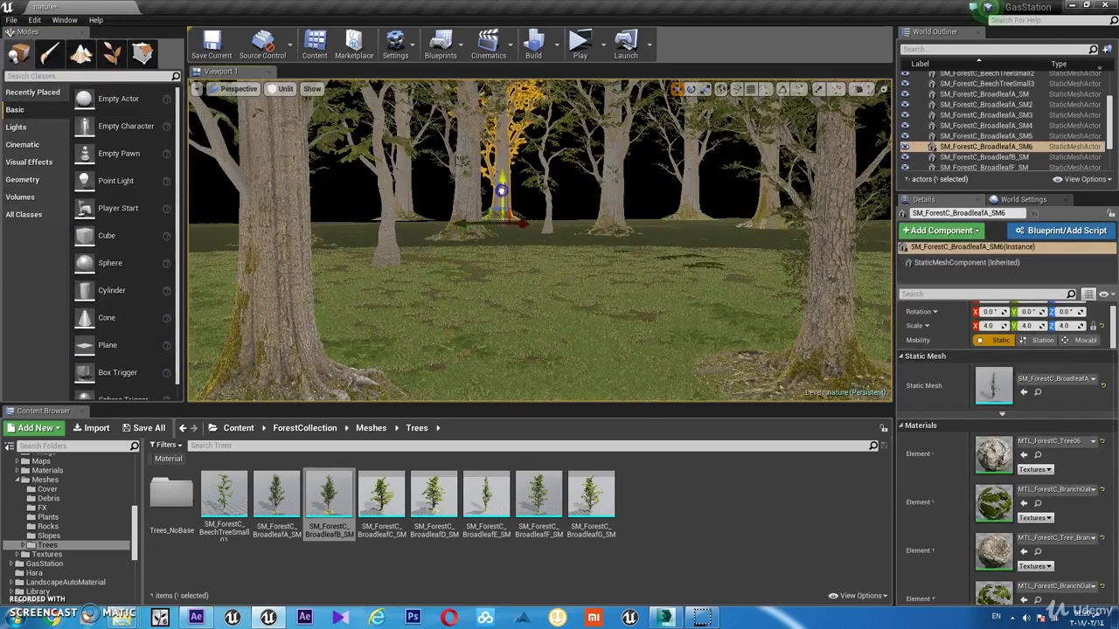
click(690, 196)
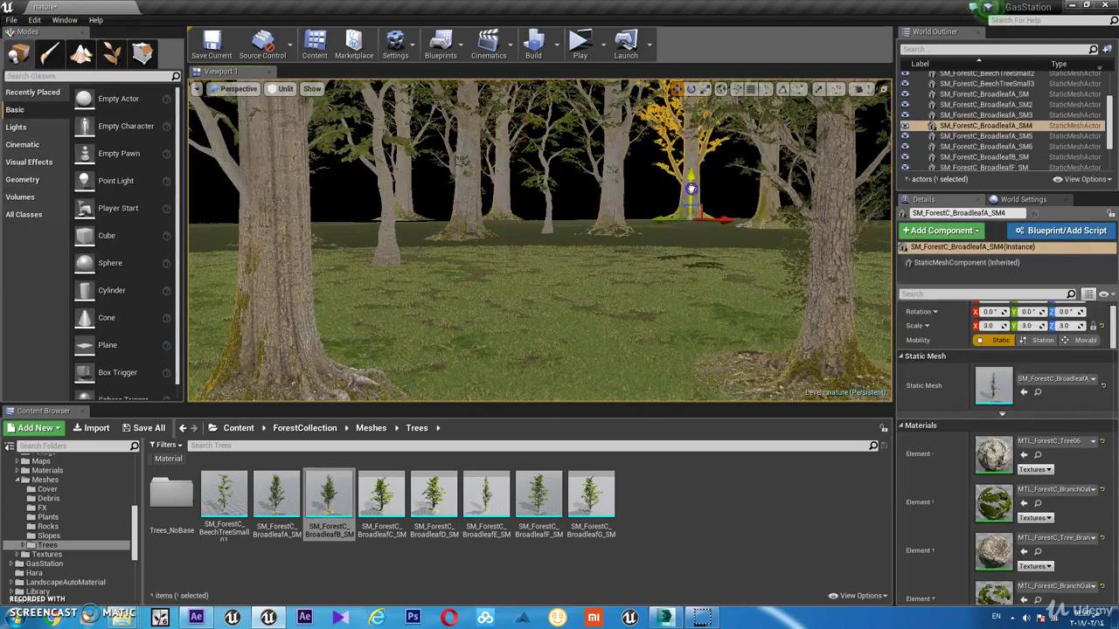
click(448, 209)
click(400, 183)
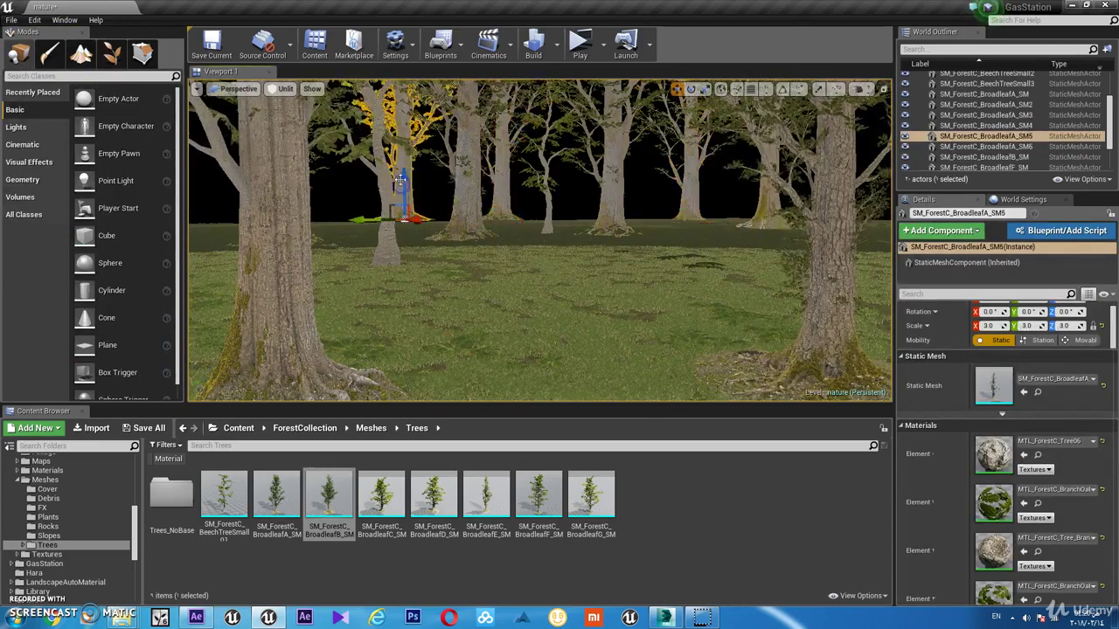
click(575, 276)
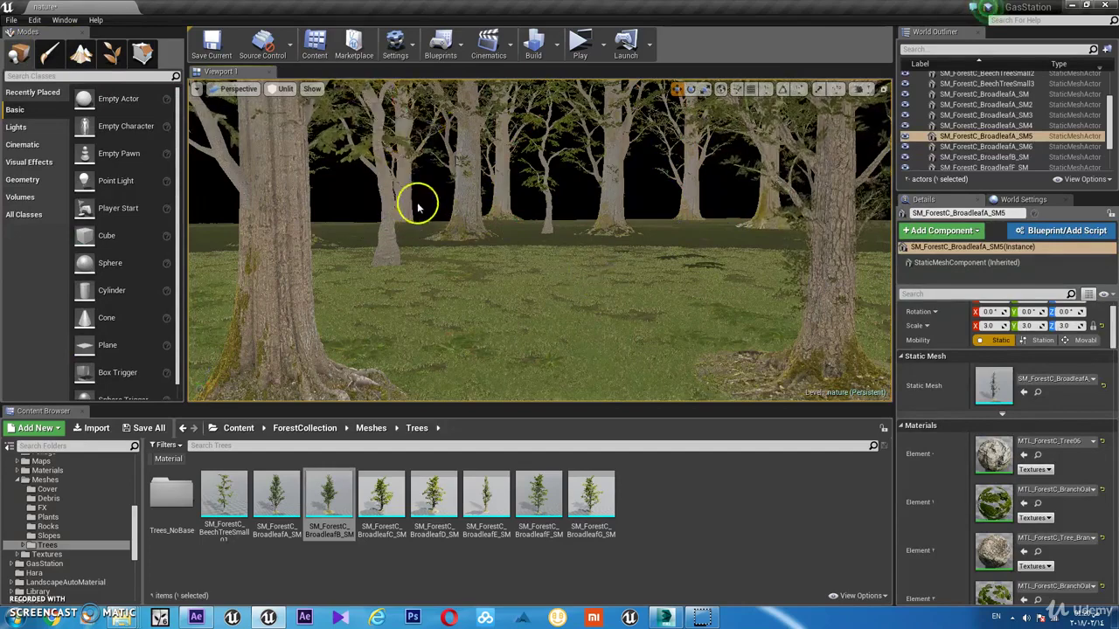
click(405, 193)
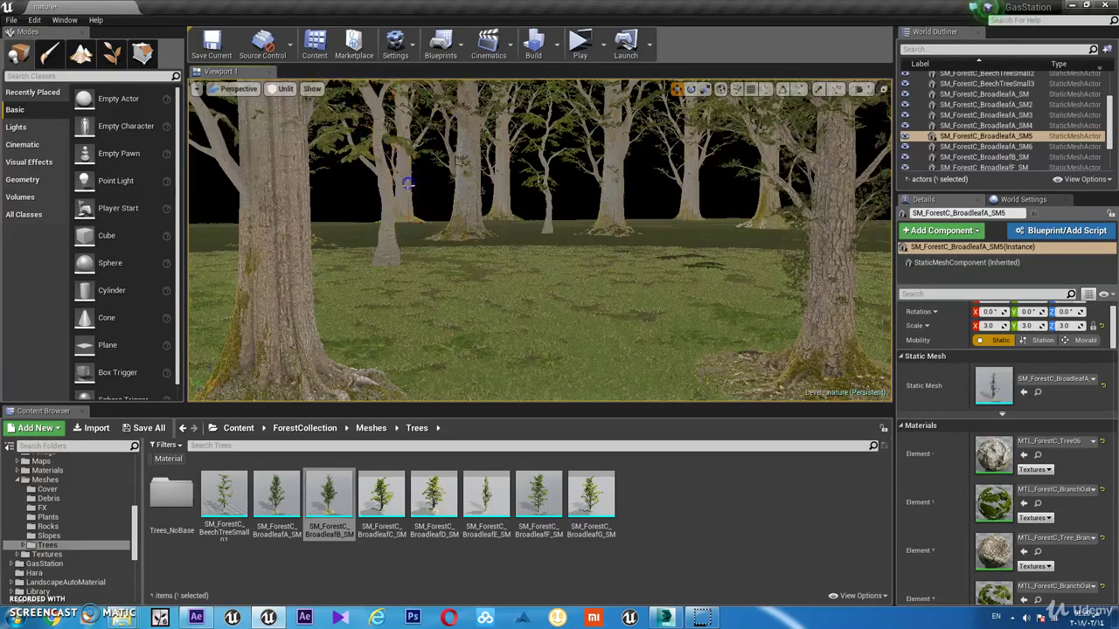
right_drag(660, 241, 666, 234)
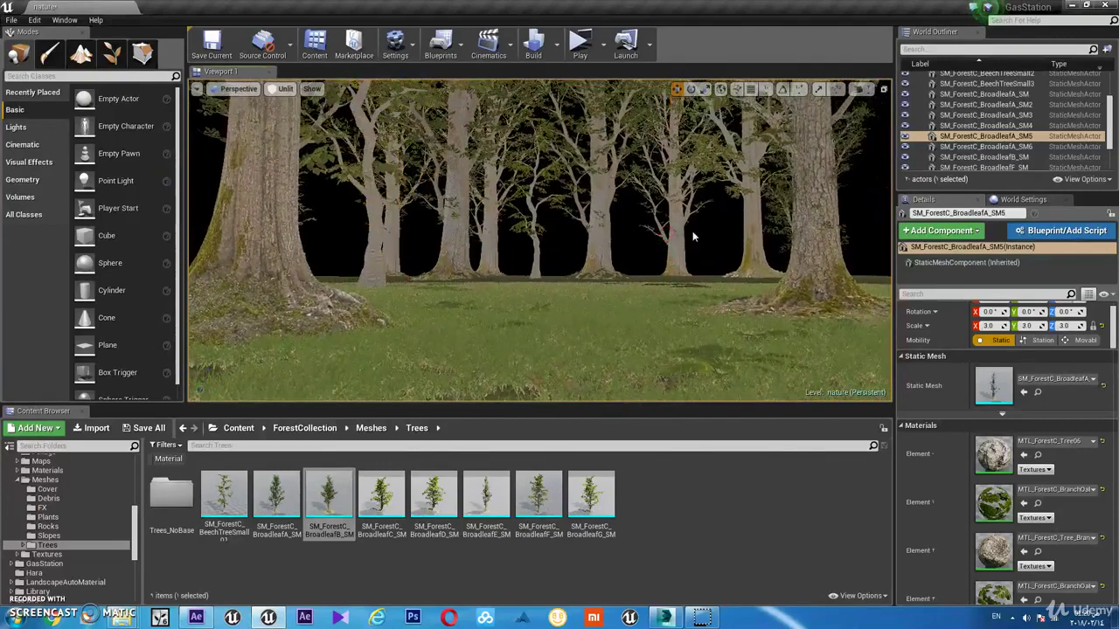
key(ctrl+s)
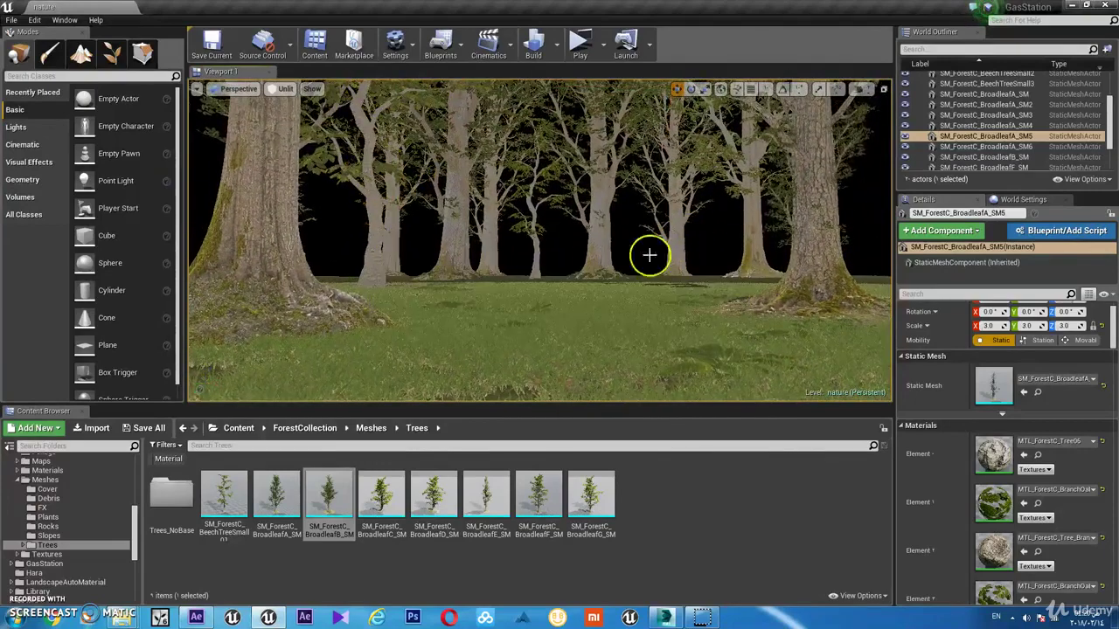
Step: Switch the viewport to Lit shading and place a Directional Light into the forest
click(285, 88)
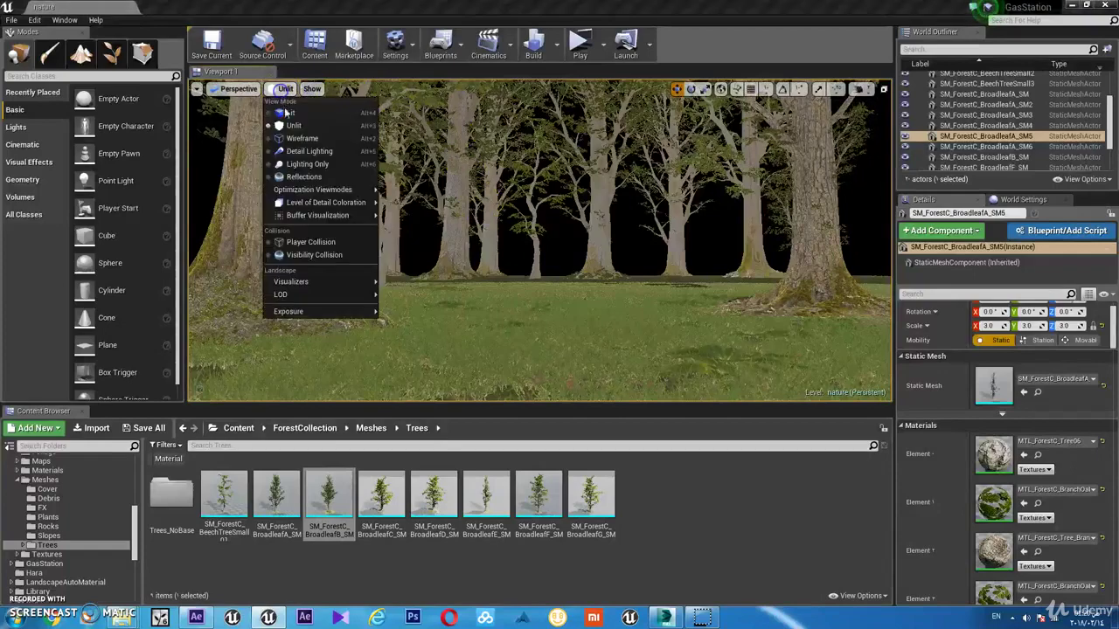
click(293, 103)
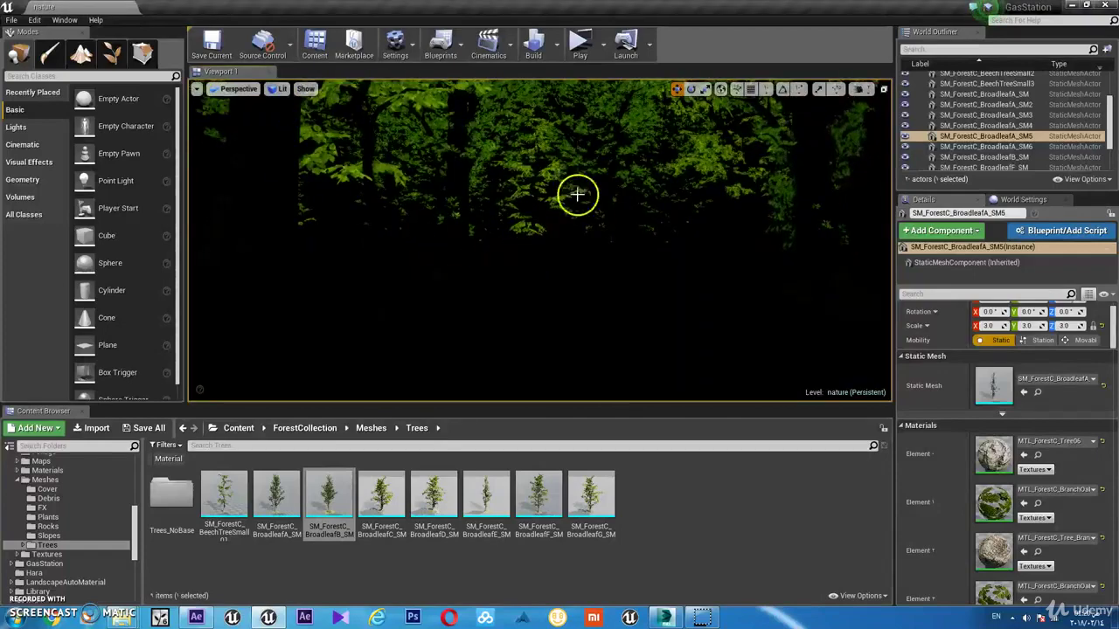
click(107, 62)
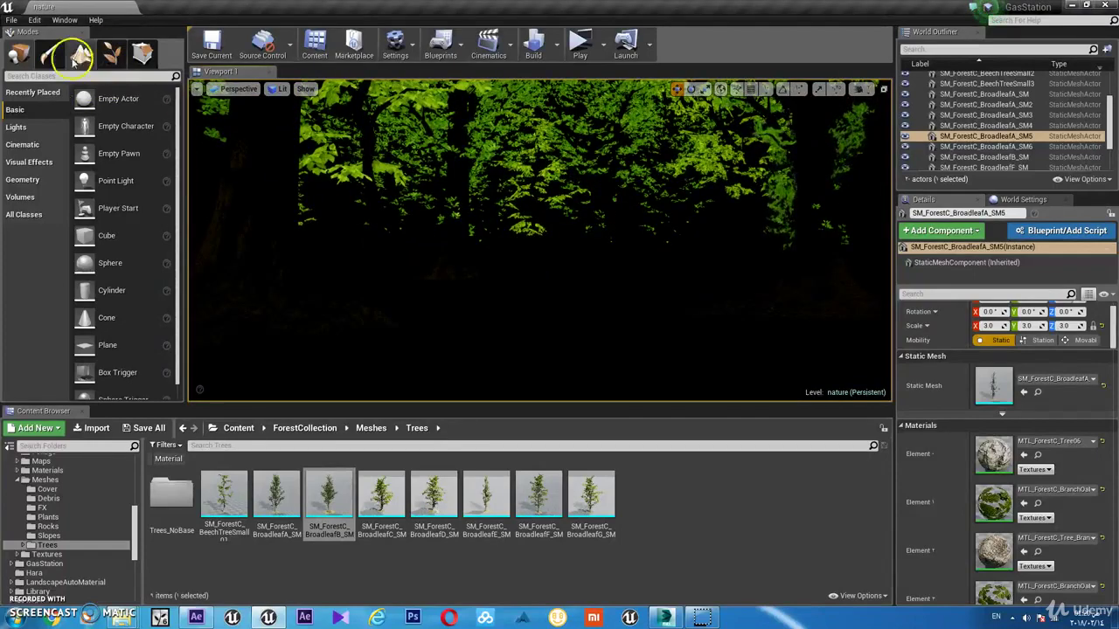
click(36, 129)
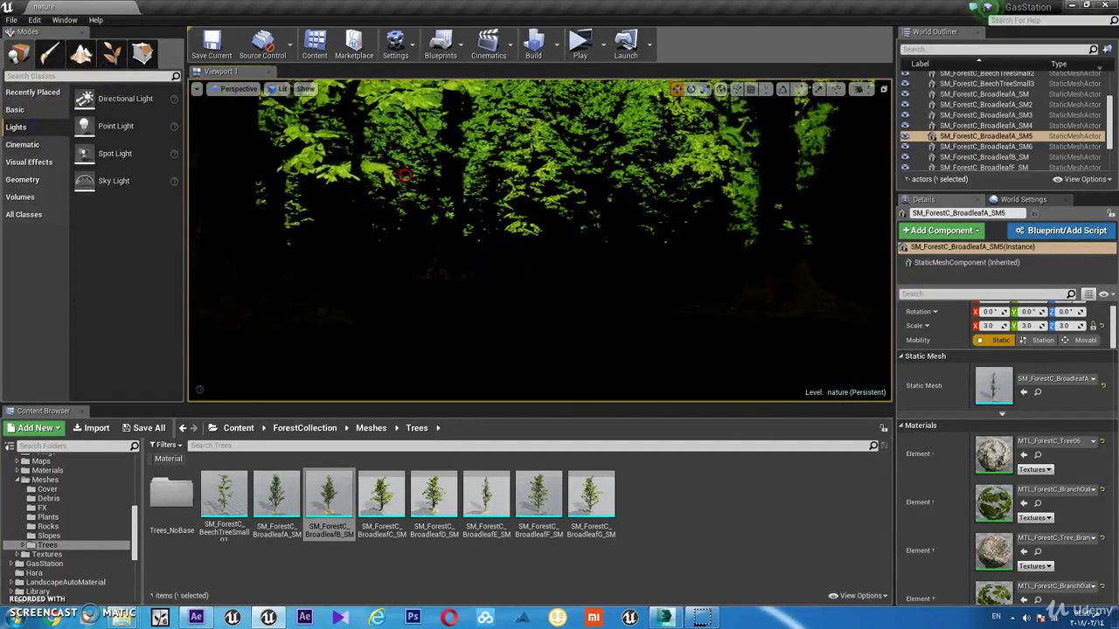
mouse_move(140, 103)
mouse_down()
mouse_move(246, 122)
mouse_move(581, 298)
mouse_up()
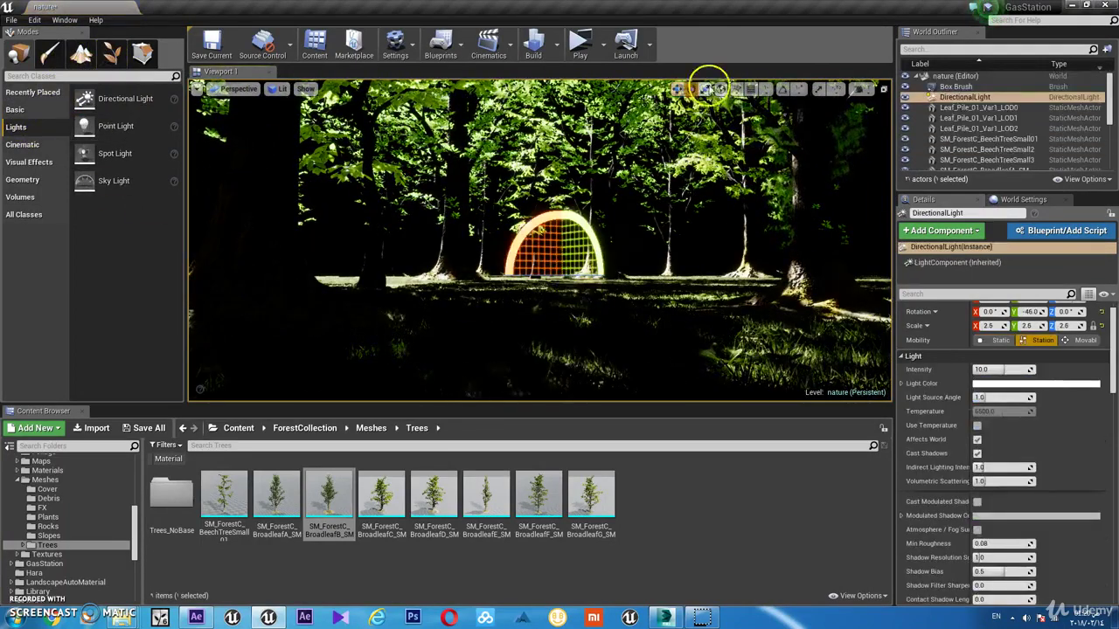
Step: Rotate and tilt the Directional Light repeatedly to re-aim the sun across the trees
drag(570, 278, 246, 246)
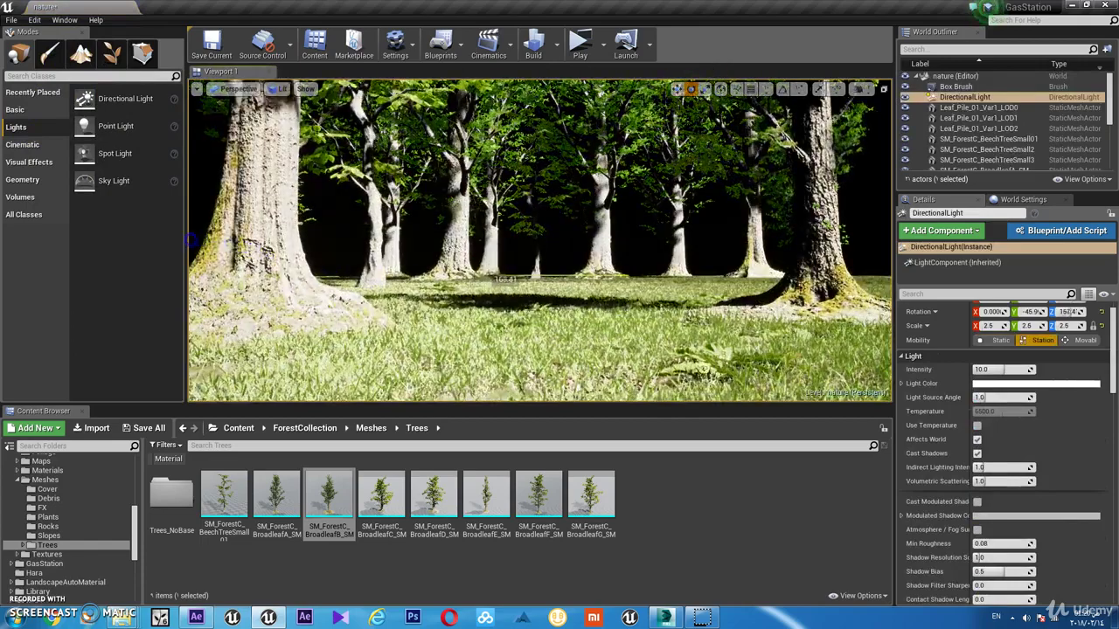
mouse_move(246, 246)
mouse_down()
mouse_move(280, 249)
mouse_move(150, 213)
mouse_up()
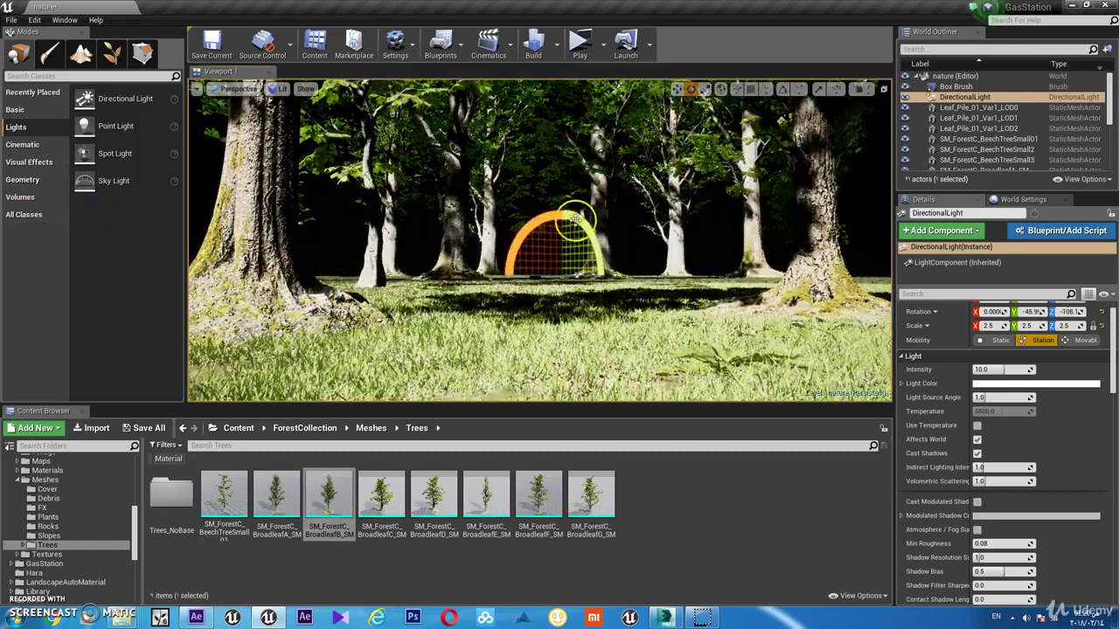
drag(592, 215, 590, 376)
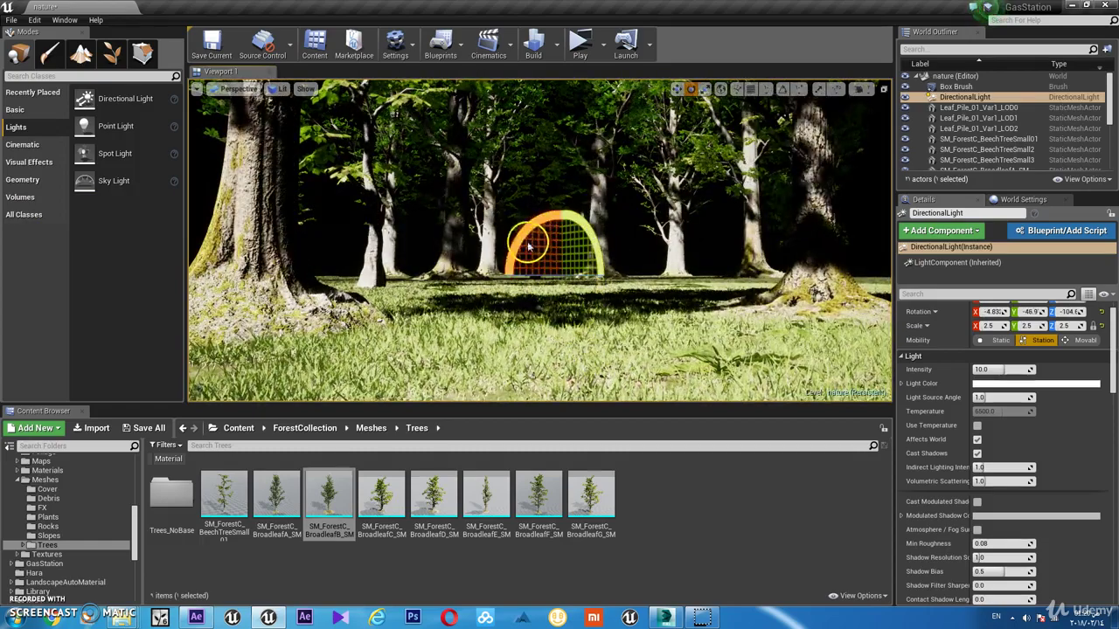
mouse_move(528, 247)
mouse_down()
mouse_move(559, 262)
mouse_move(537, 265)
mouse_move(679, 271)
mouse_up()
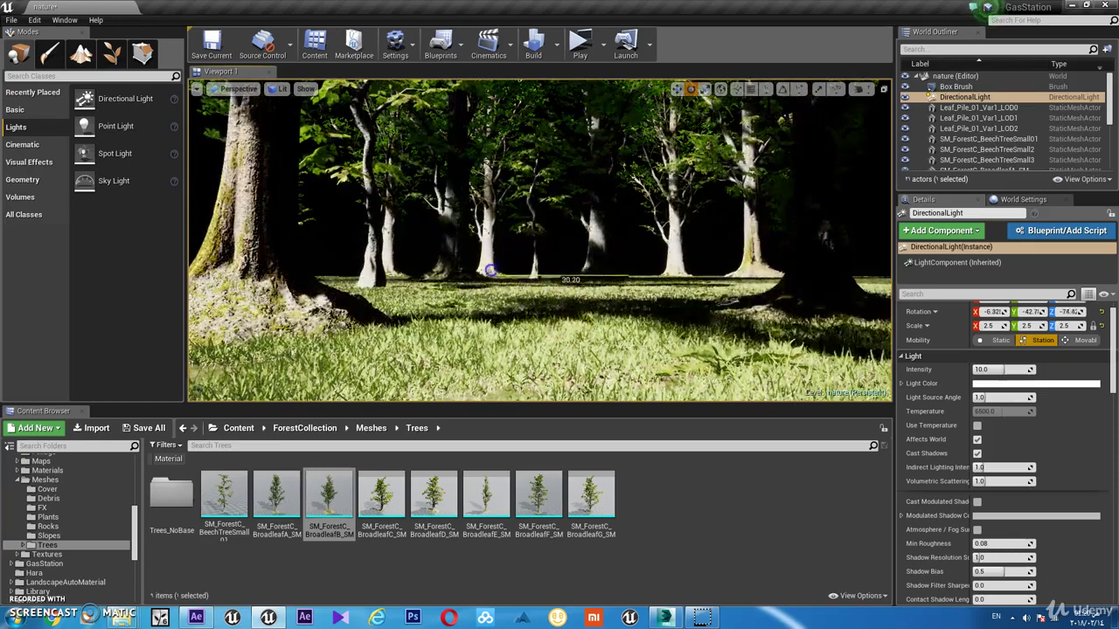
Step: Make the Directional Light Movable and set its Light Color to near-white
click(1084, 340)
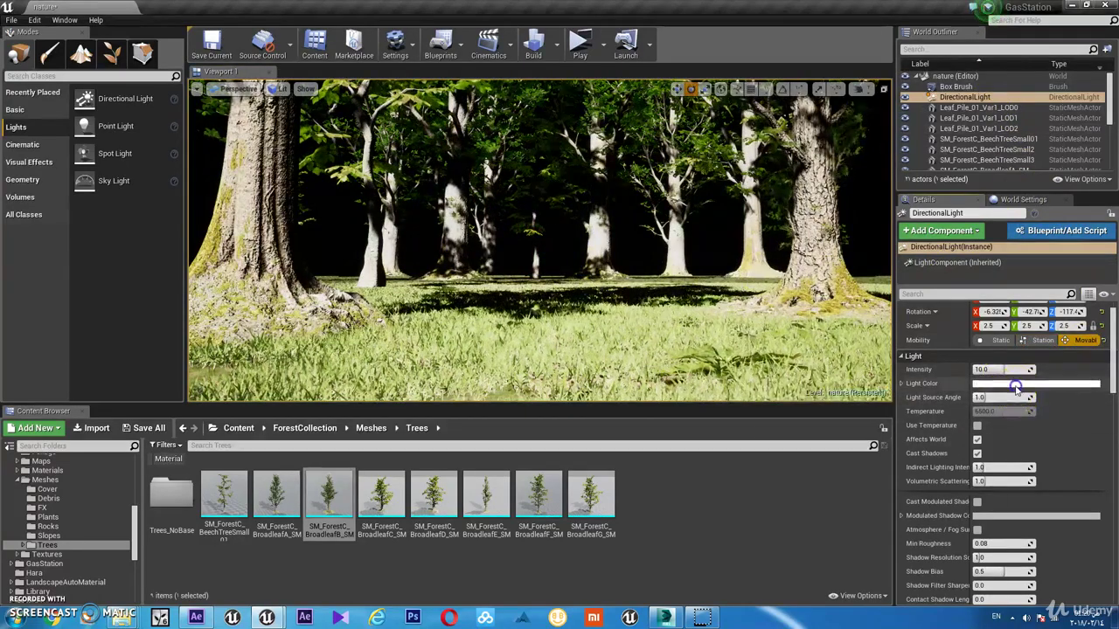
click(1014, 385)
drag(862, 400, 876, 429)
drag(905, 374, 911, 446)
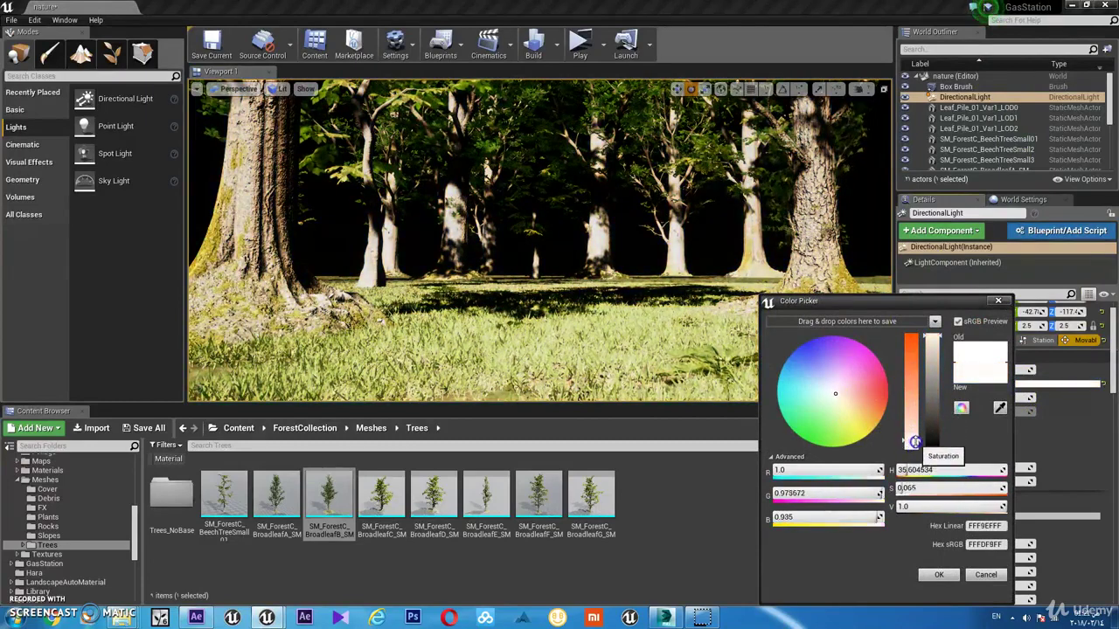
click(938, 574)
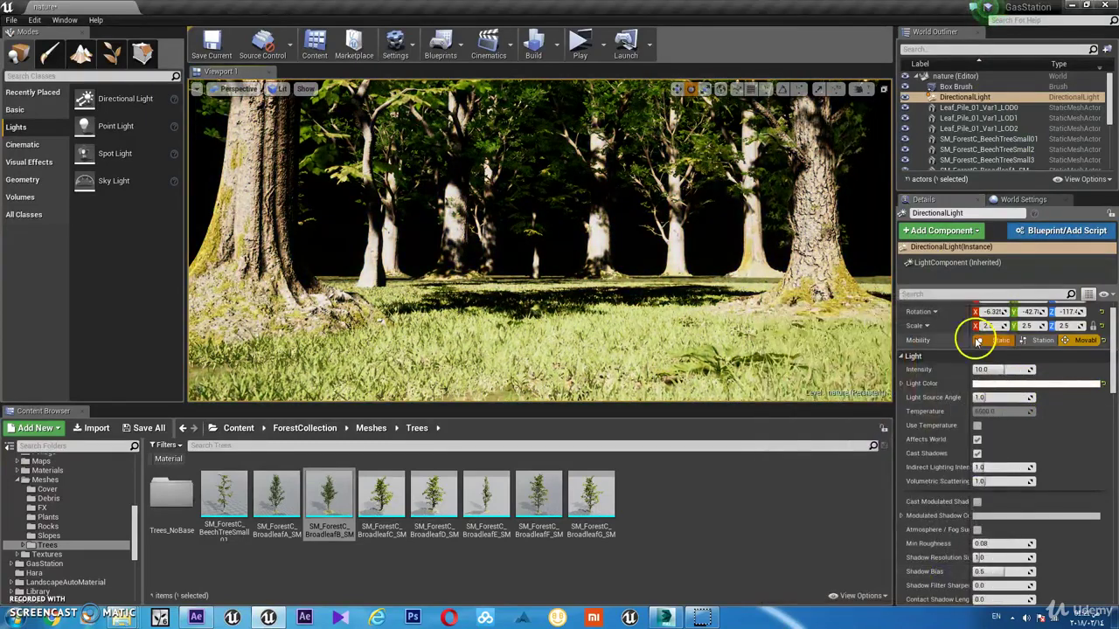
Step: Set the light's intensity to 2.0 and enable Use Temperature at about 5744
text(5)
key(Return)
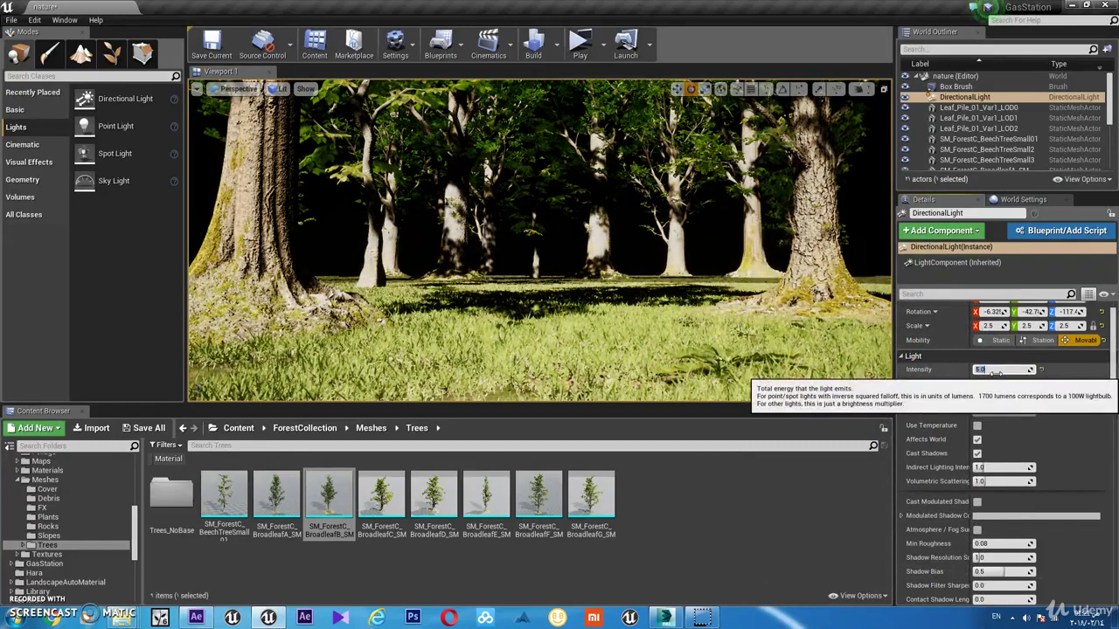
text(2)
key(Return)
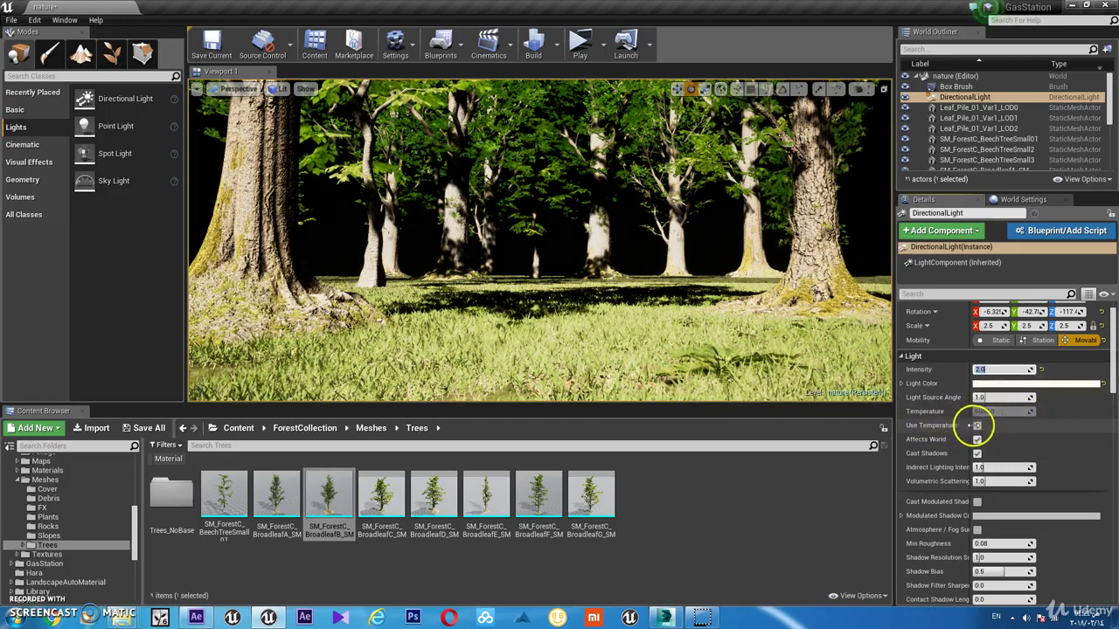
click(976, 426)
click(1007, 411)
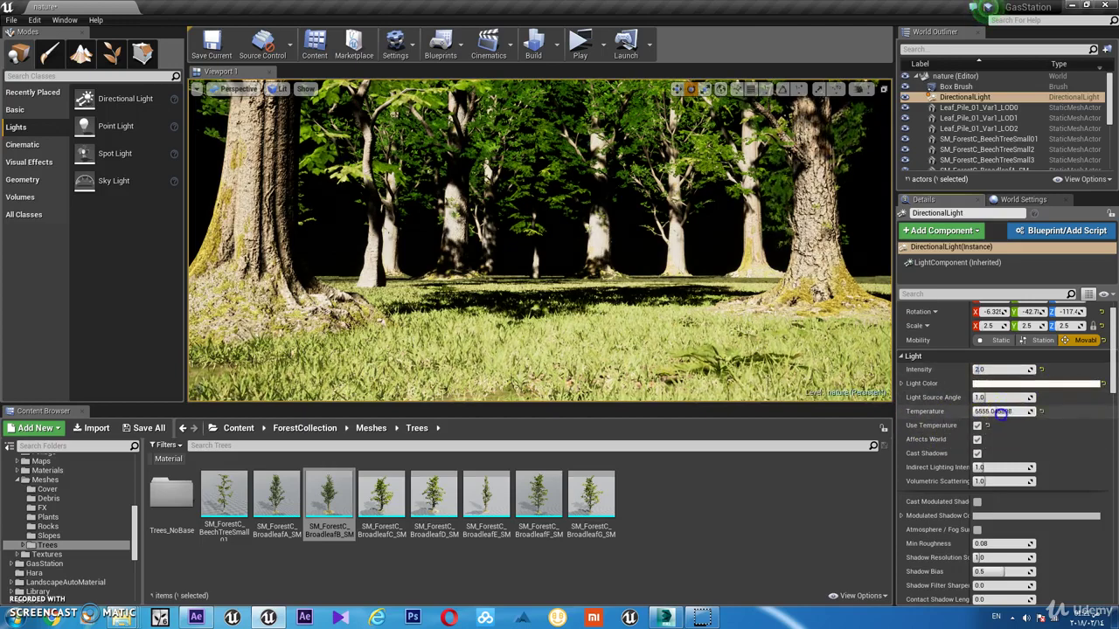
mouse_move(999, 416)
mouse_down()
mouse_move(985, 414)
mouse_move(1028, 412)
mouse_up()
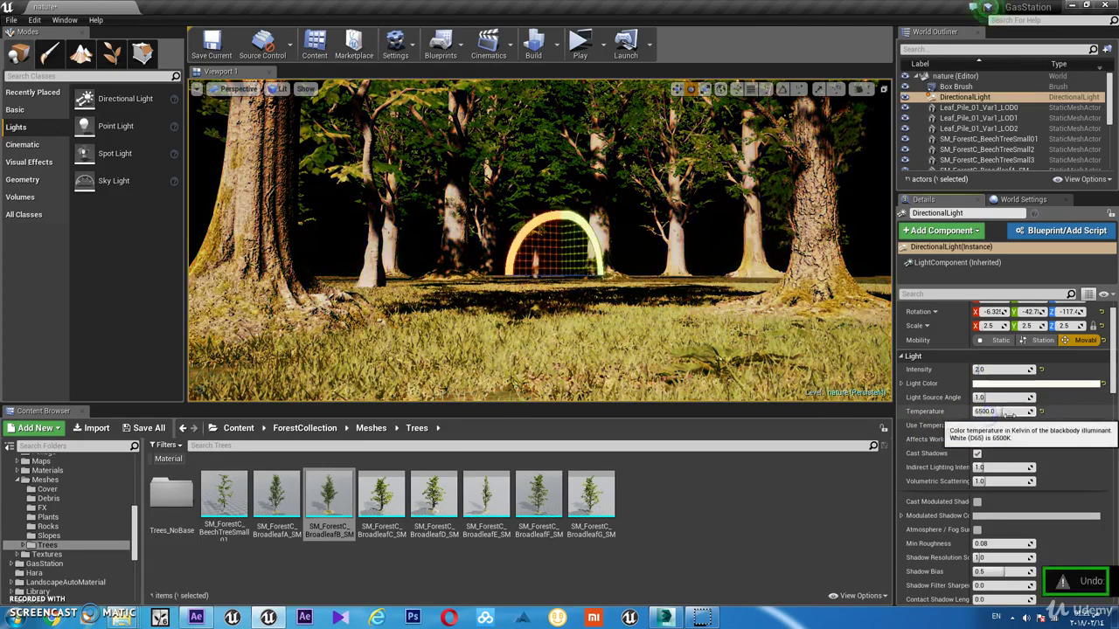
click(1041, 411)
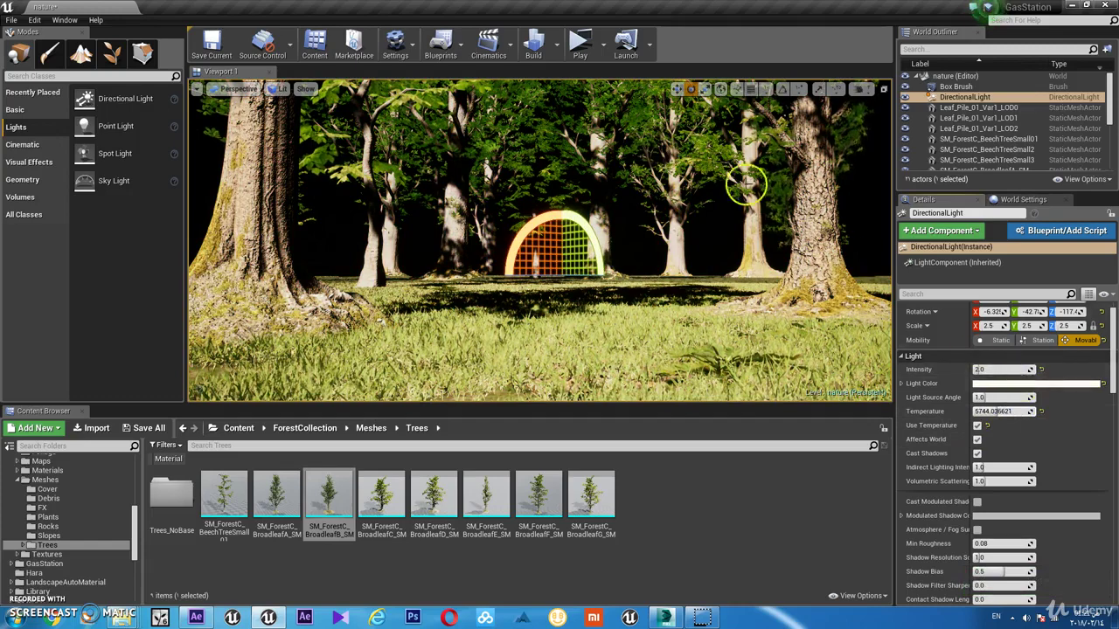
click(700, 148)
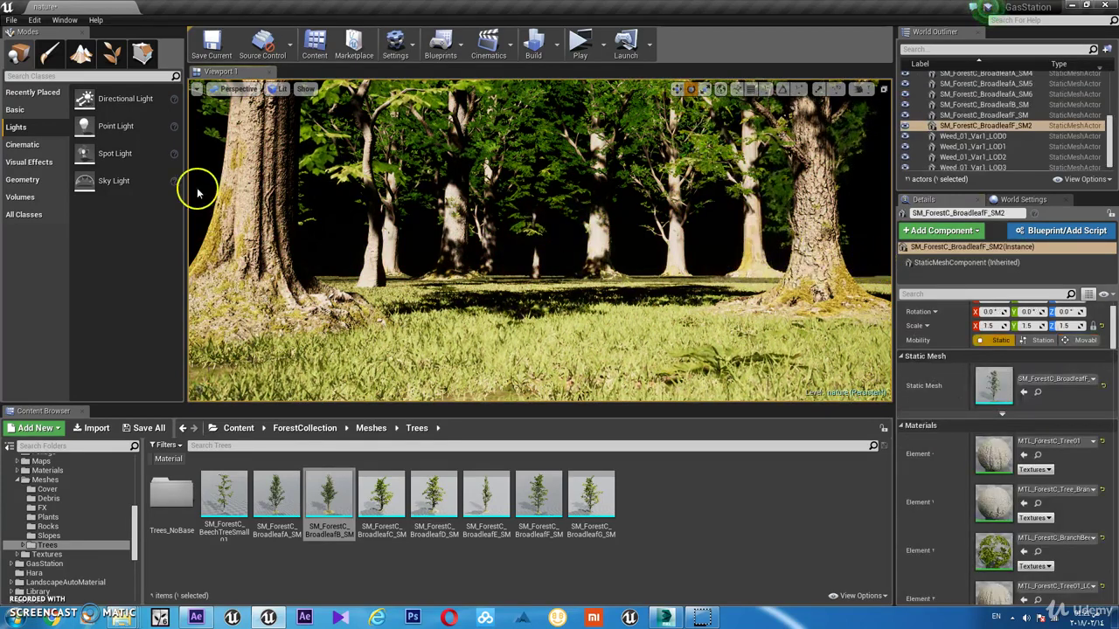
Step: Place Ultra_Dynamic_Sky_BP from the UltraDynamicSky Blueprints folder into the forest level
click(861, 596)
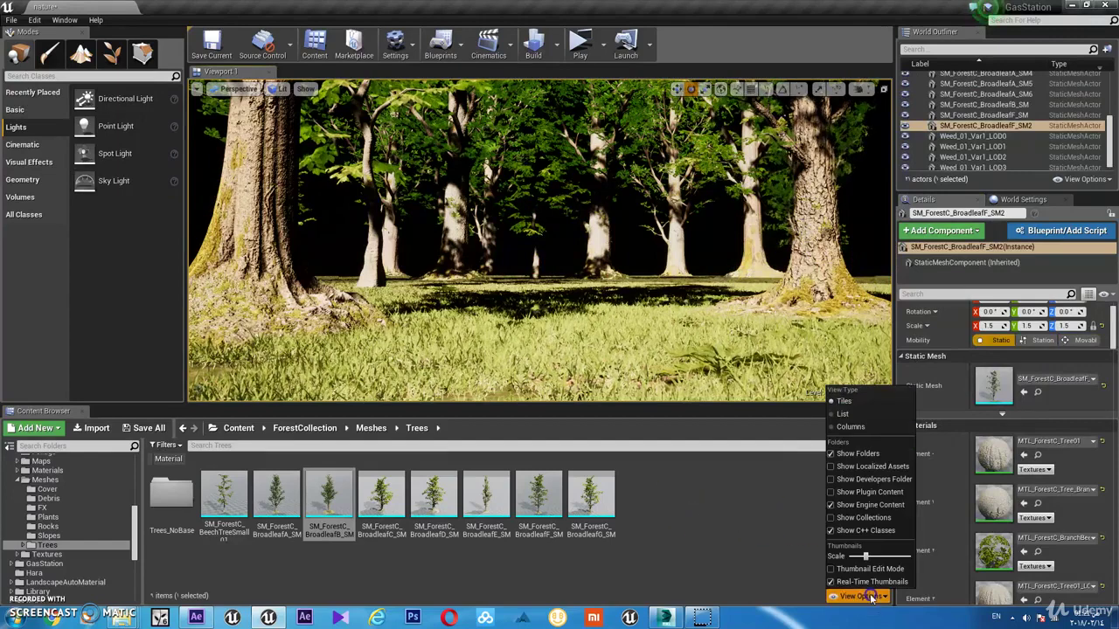
click(52, 525)
scroll(79, 522, down, 5)
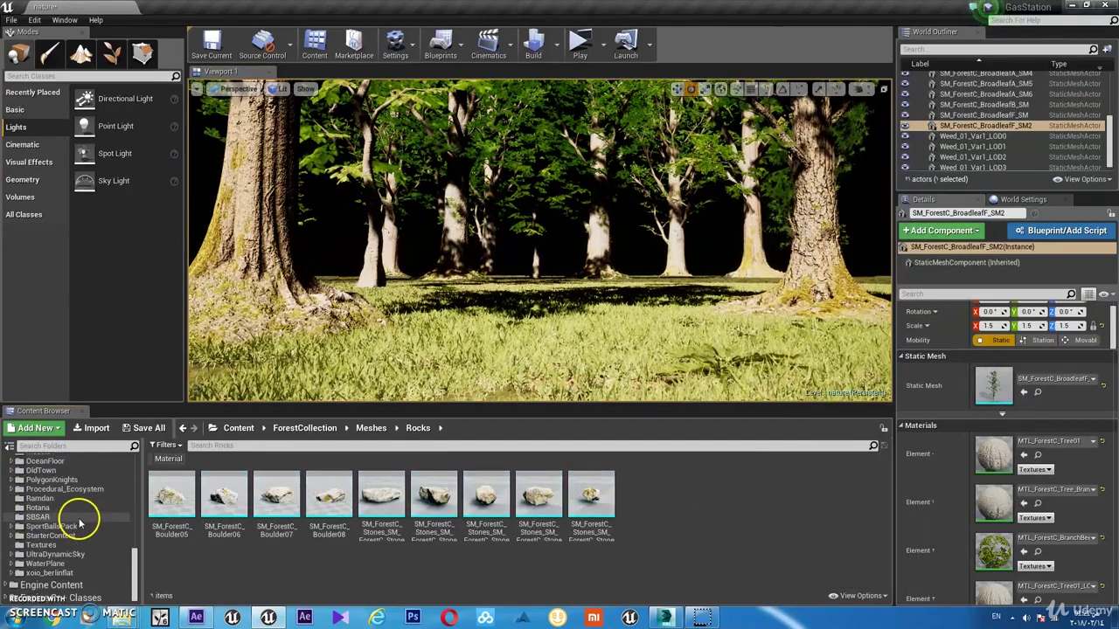
scroll(88, 553, up, 3)
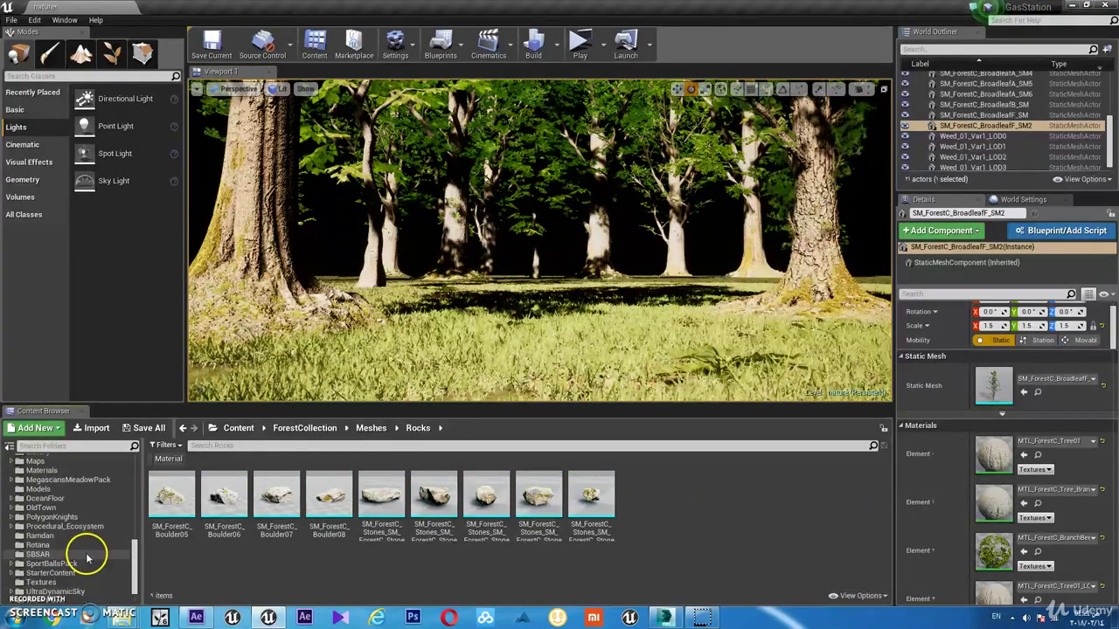
scroll(88, 556, down, 3)
click(88, 557)
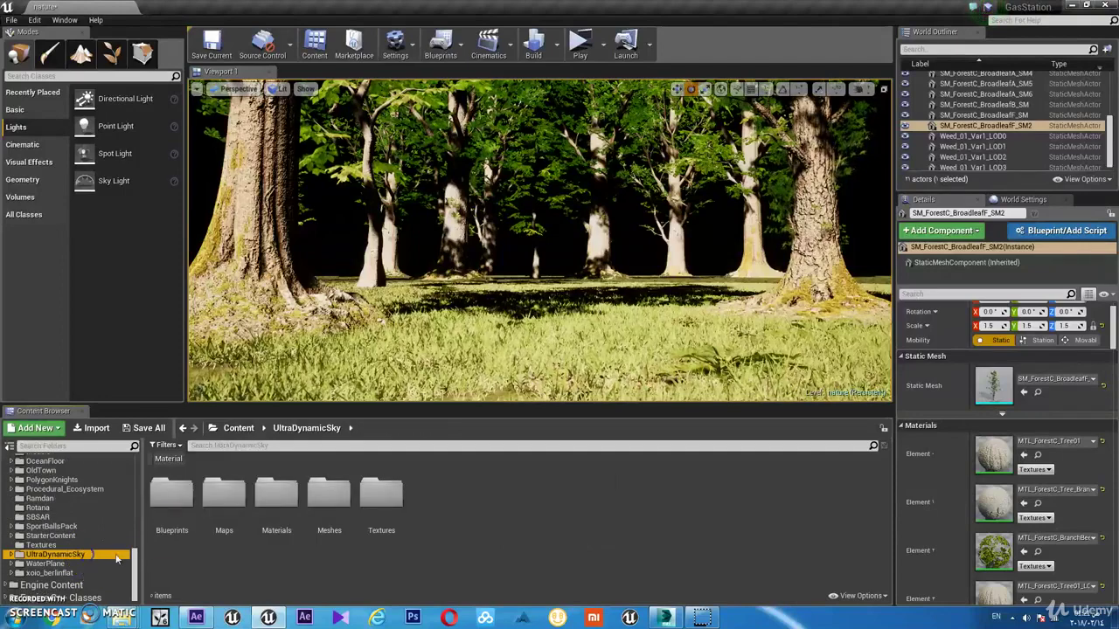
double_click(171, 500)
drag(173, 501, 612, 256)
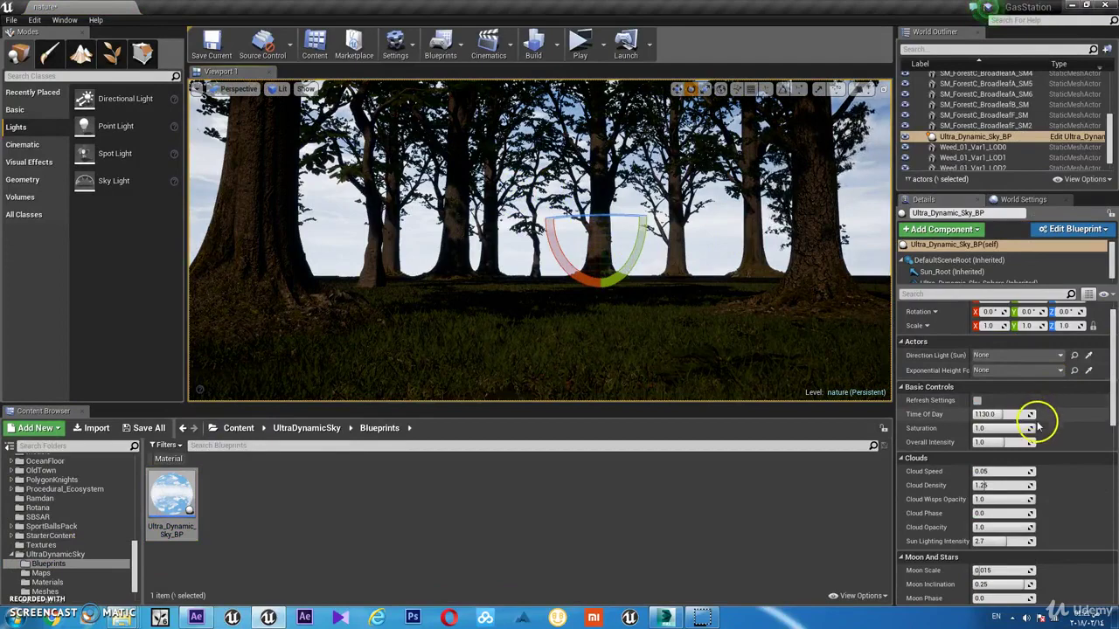
Step: Adjust the sky's Time Of Day, Cloud Density 1.37166, Wisps Opacity and Cloud Speed 0.132569
drag(1039, 423, 1011, 415)
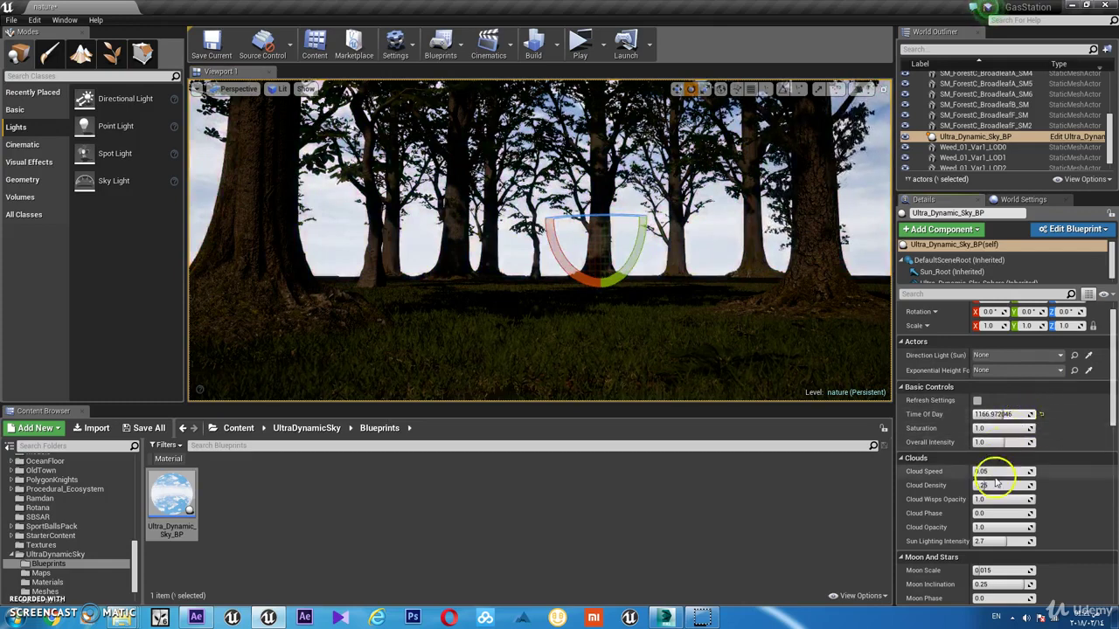
drag(1049, 484, 985, 481)
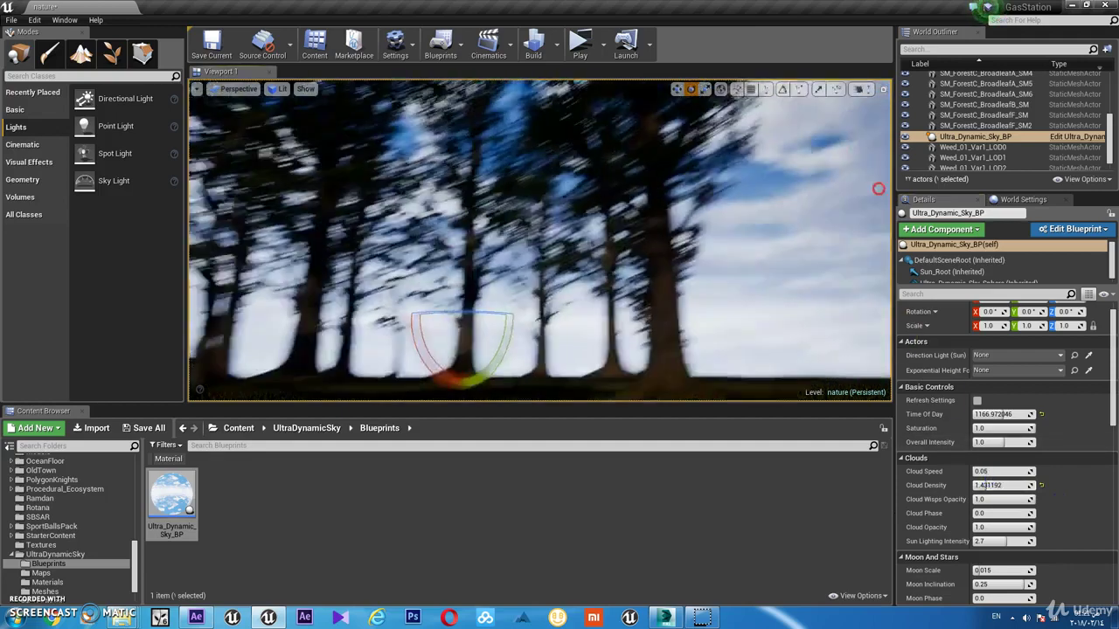
right_drag(879, 187, 902, 182)
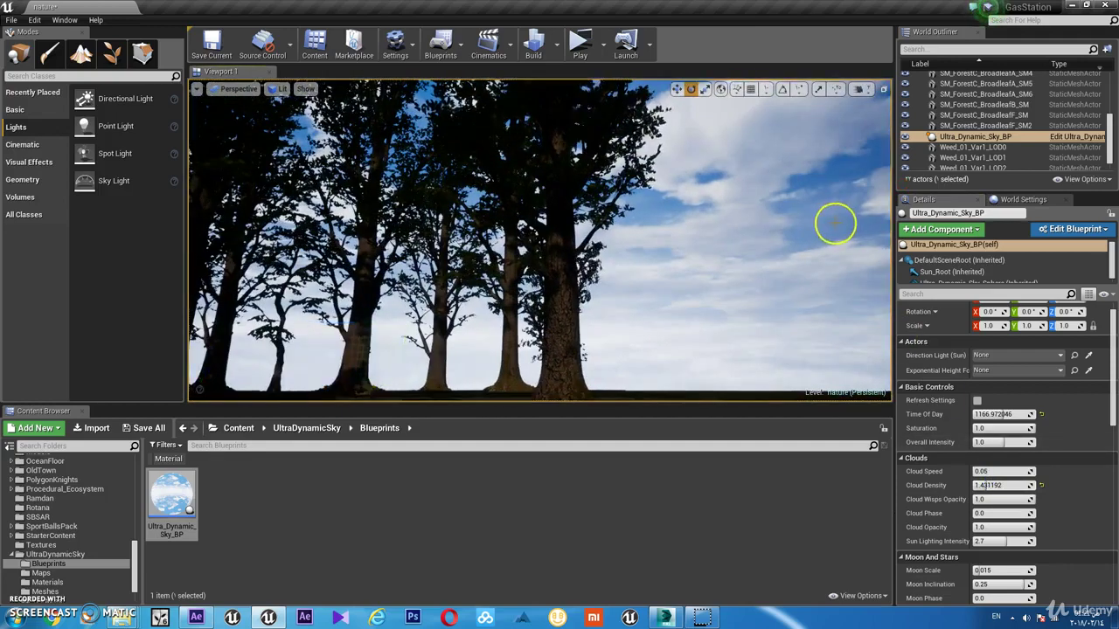
mouse_move(831, 220)
right_down()
mouse_move(782, 264)
mouse_move(771, 258)
right_up()
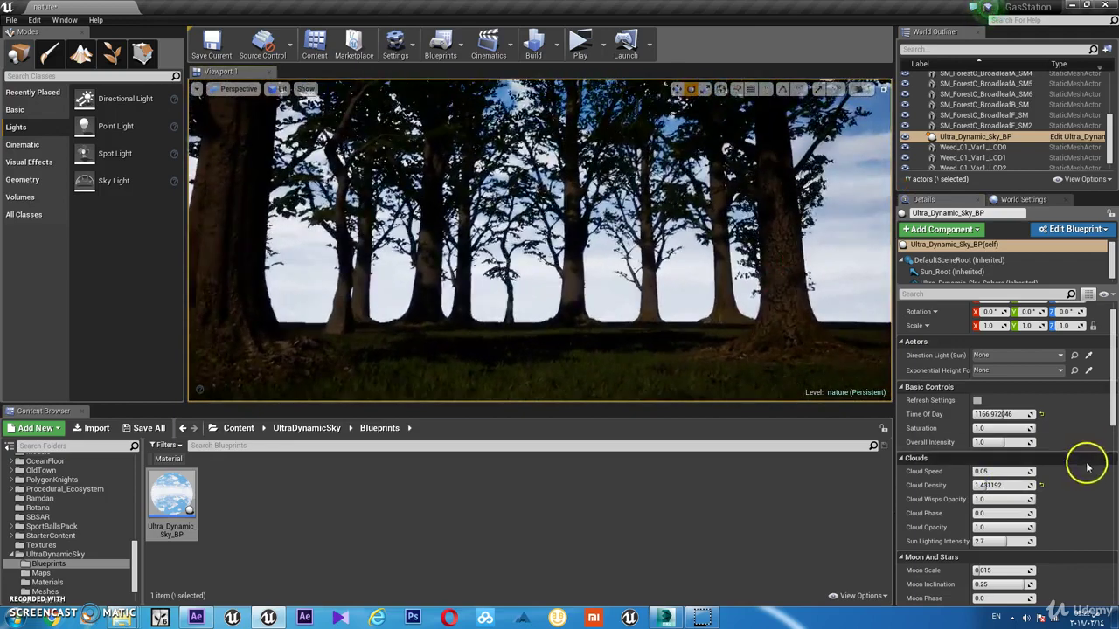
drag(999, 499, 896, 490)
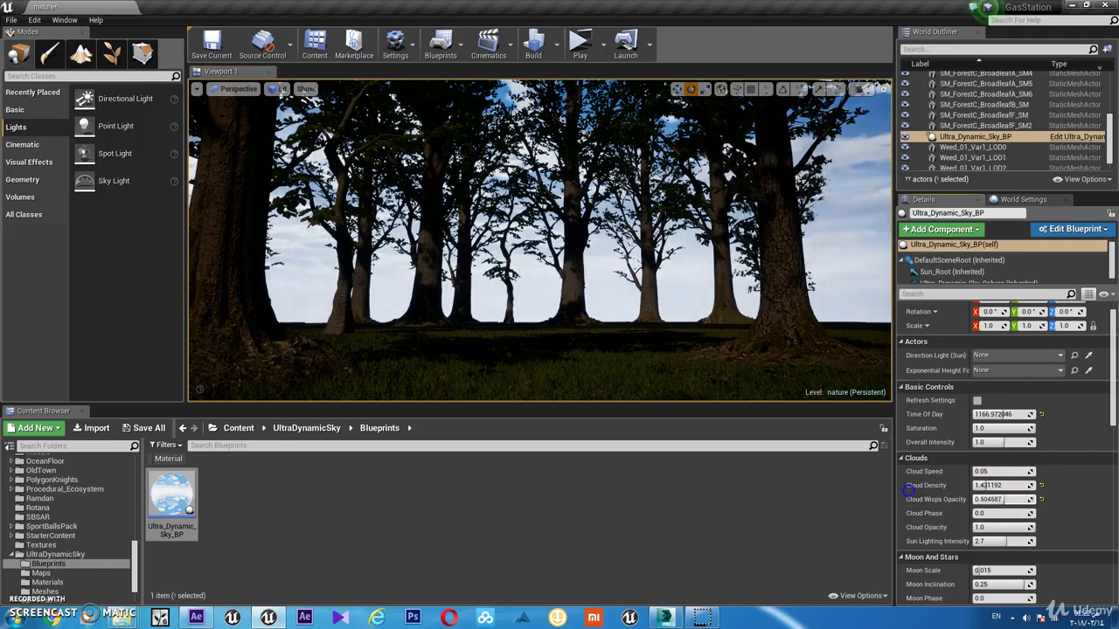
drag(1006, 484, 1002, 485)
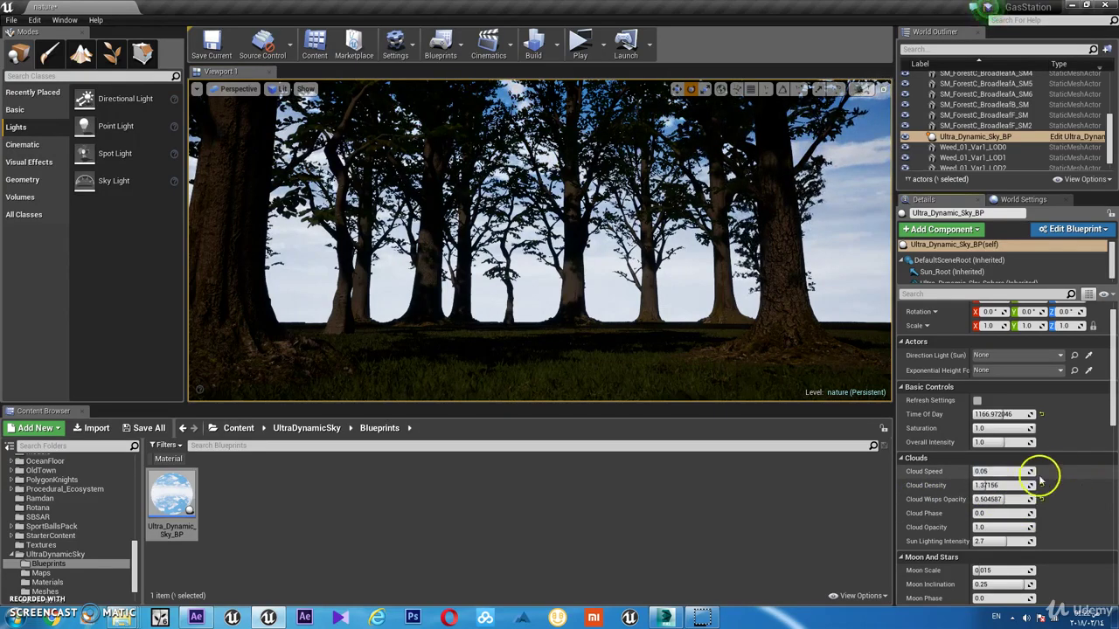
drag(1022, 472, 1036, 472)
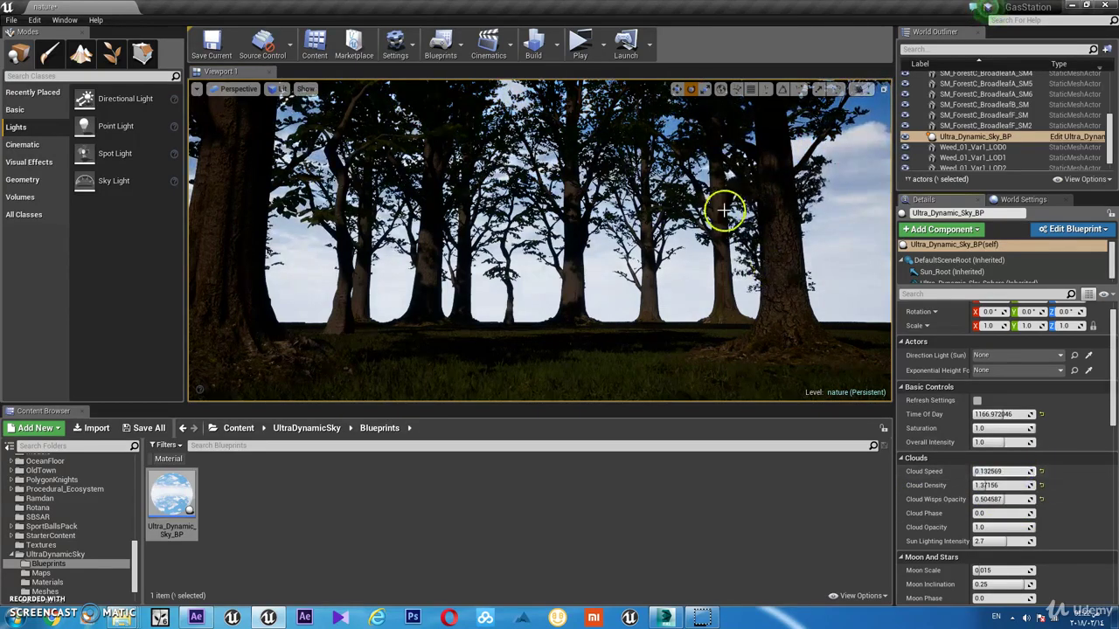
Step: Add a Sky Light to the forest scene
mouse_move(725, 207)
right_down()
mouse_move(730, 225)
mouse_move(714, 221)
mouse_move(722, 210)
right_up()
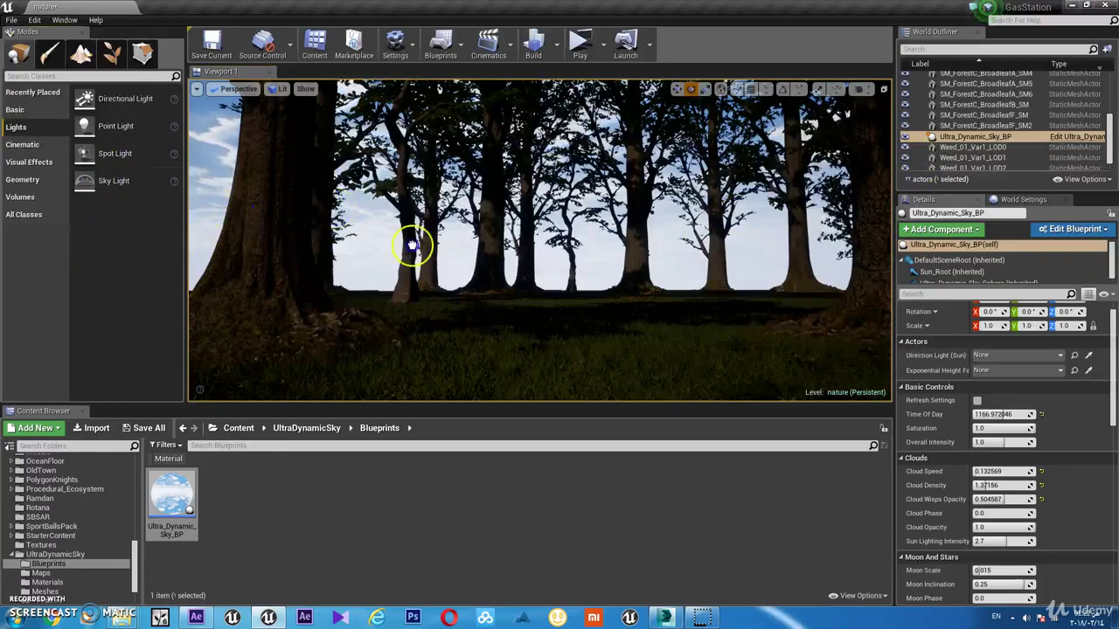
drag(86, 203, 604, 332)
click(476, 284)
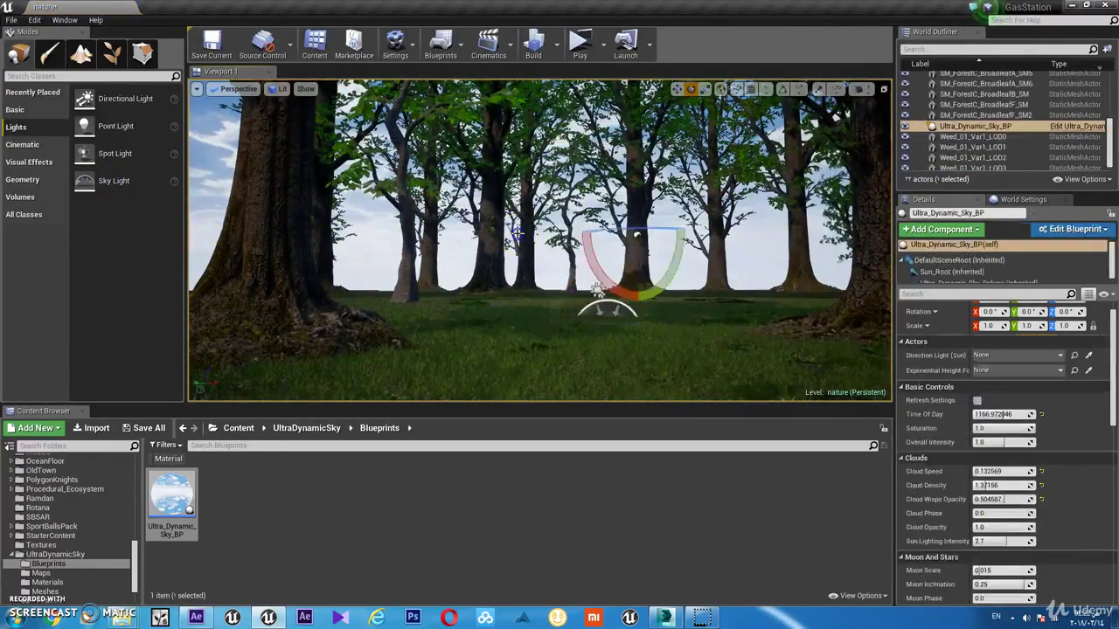
Step: Find the SkyLight by filtering 'sky' and set its intensity to about 0.917
click(960, 50)
text(sky)
click(961, 88)
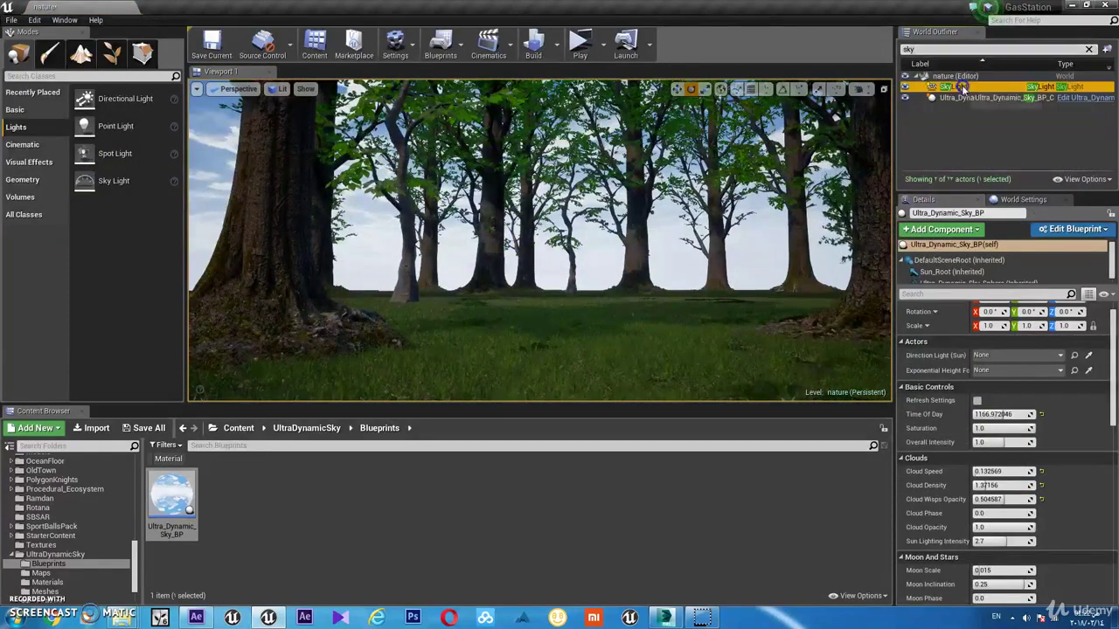
drag(997, 472, 981, 472)
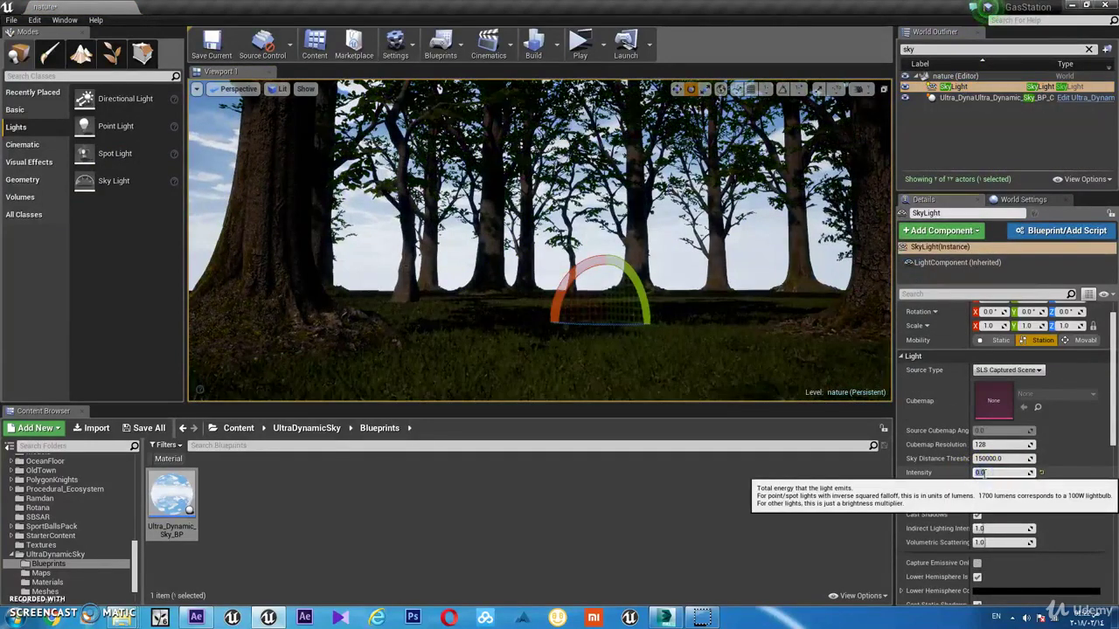
text(2)
key(Return)
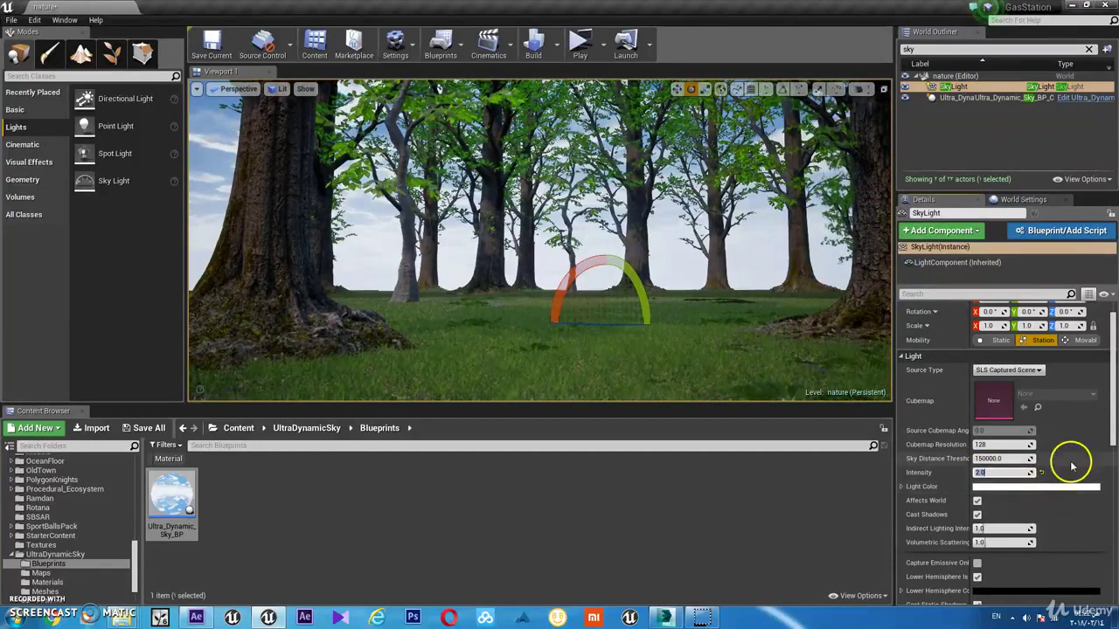
drag(996, 472, 959, 474)
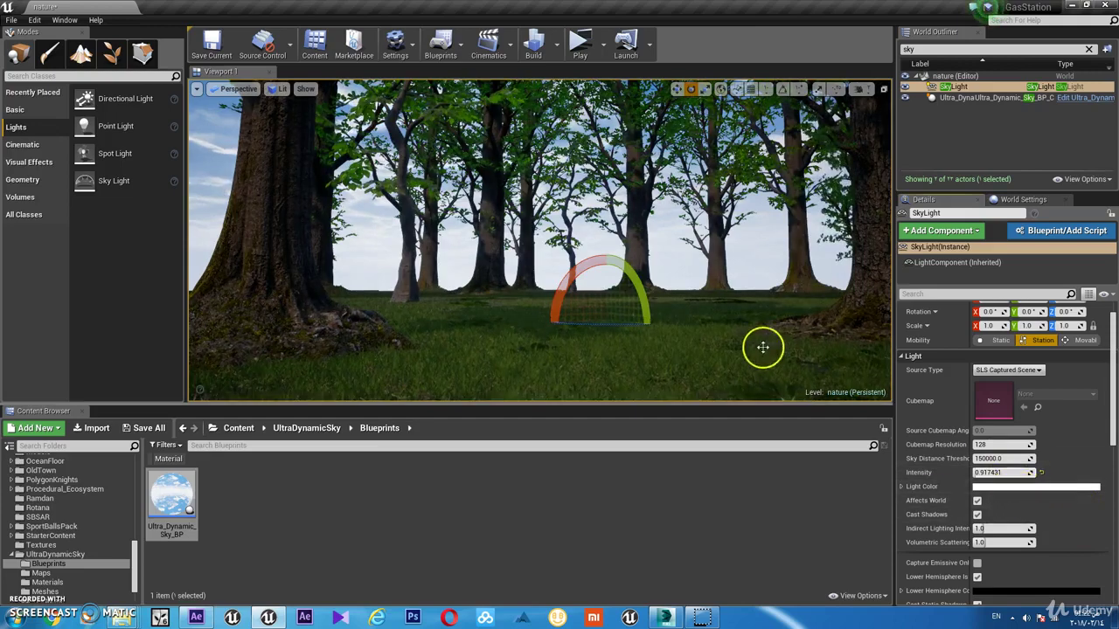
right_drag(761, 345, 715, 294)
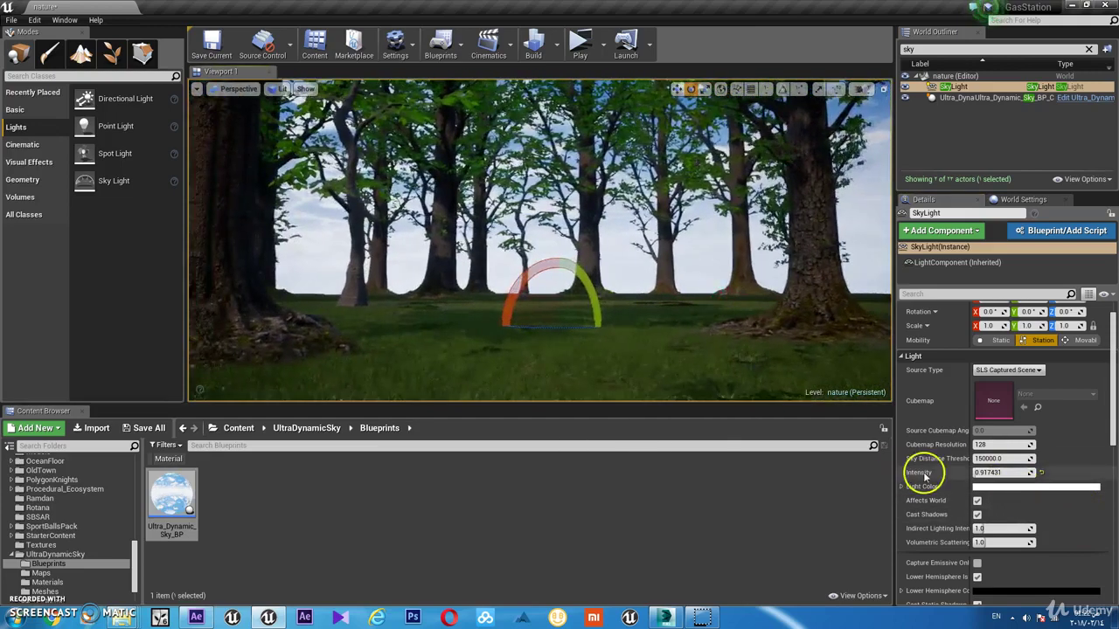
Step: Tint the SkyLight colour a very pale, almost white blue
click(1012, 487)
click(793, 363)
drag(794, 363, 787, 376)
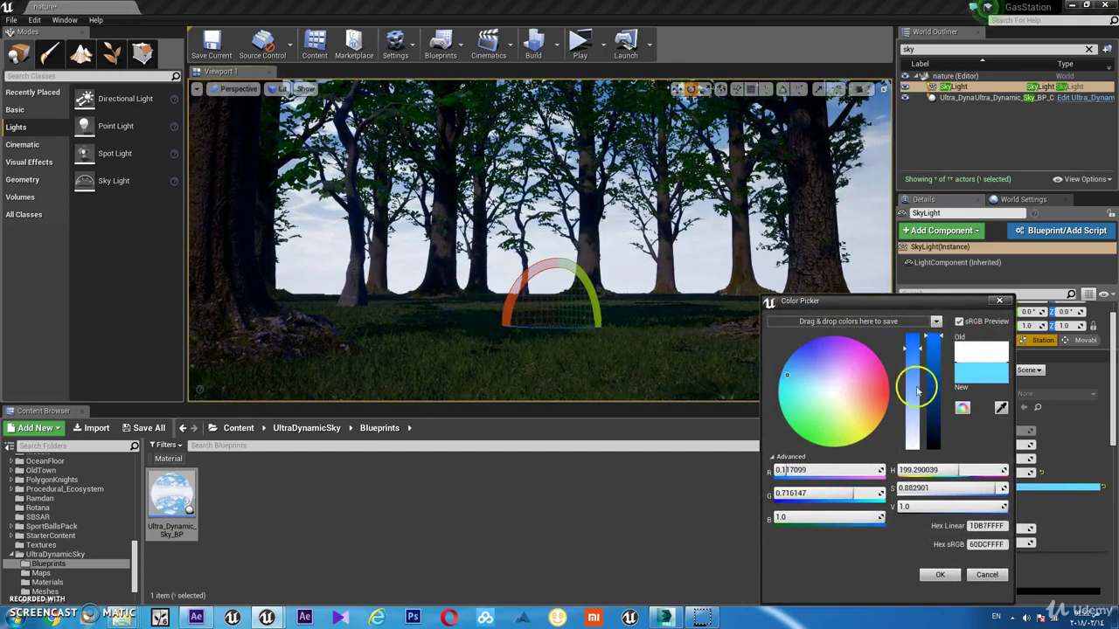
drag(915, 394, 913, 434)
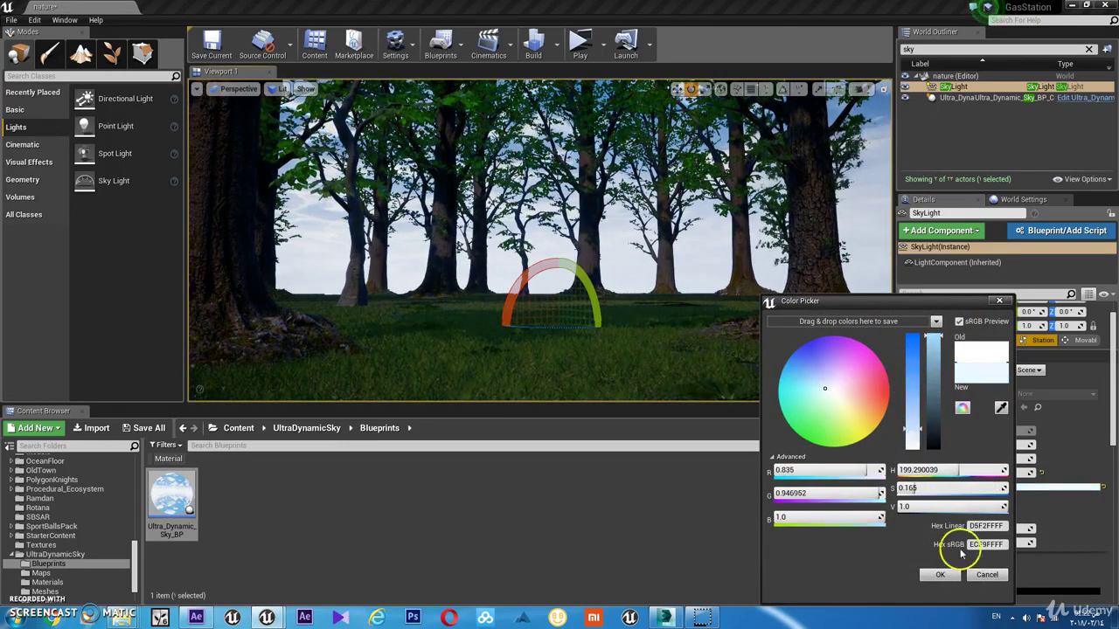
click(941, 574)
right_drag(605, 291, 559, 296)
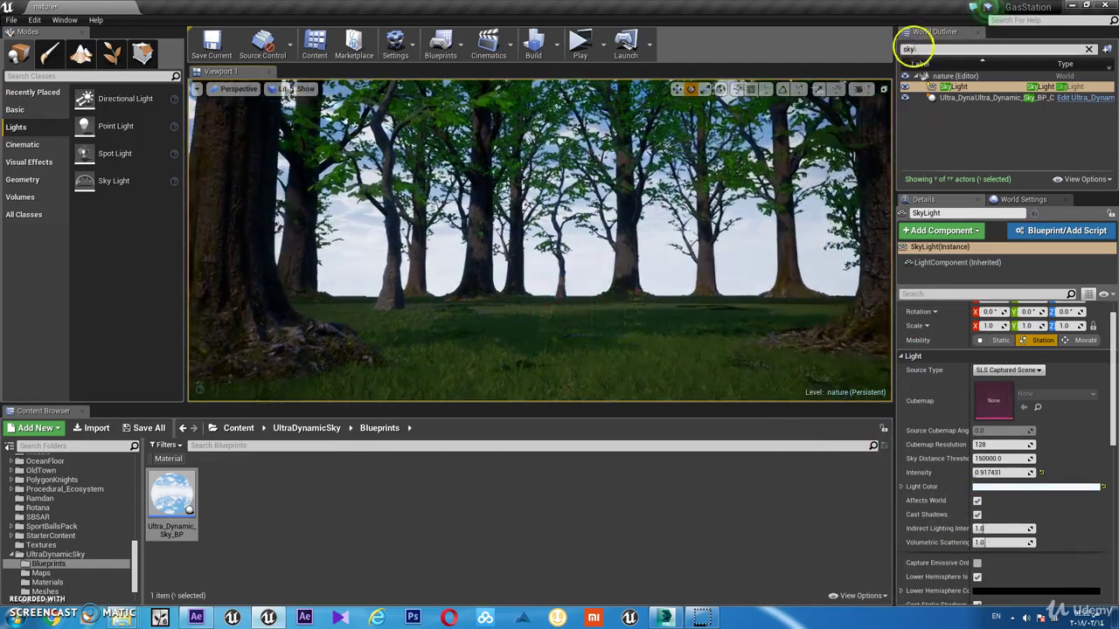
key(BackSpace)
key(BackSpace)
key(BackSpace)
Step: Filter the Outliner by 'light' and raise the DirectionalLight intensity to about 13.56
text(light)
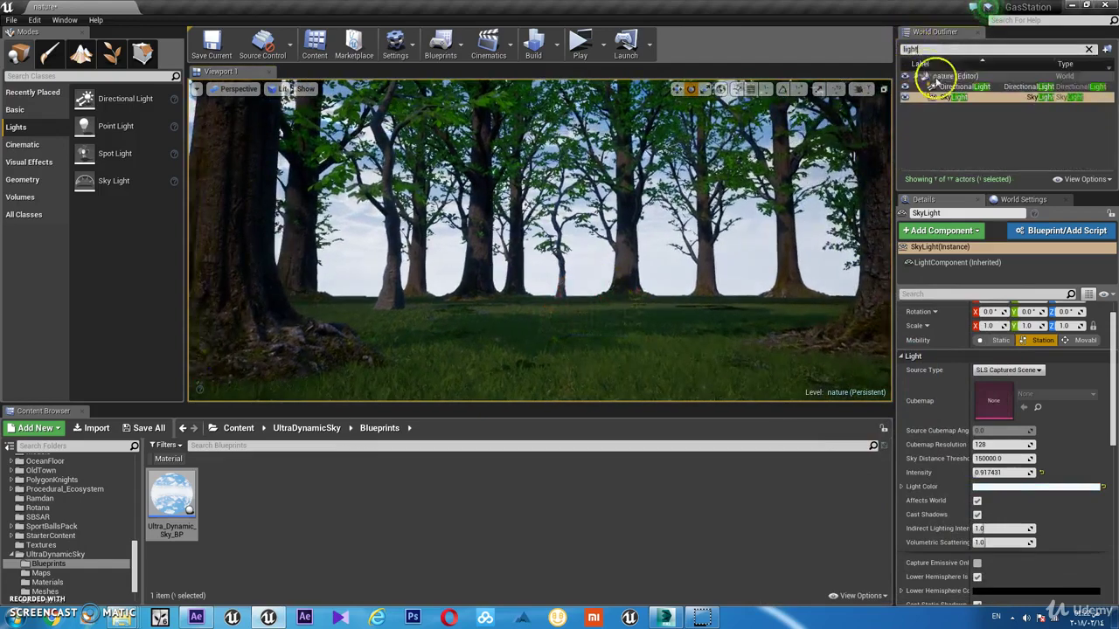
click(953, 87)
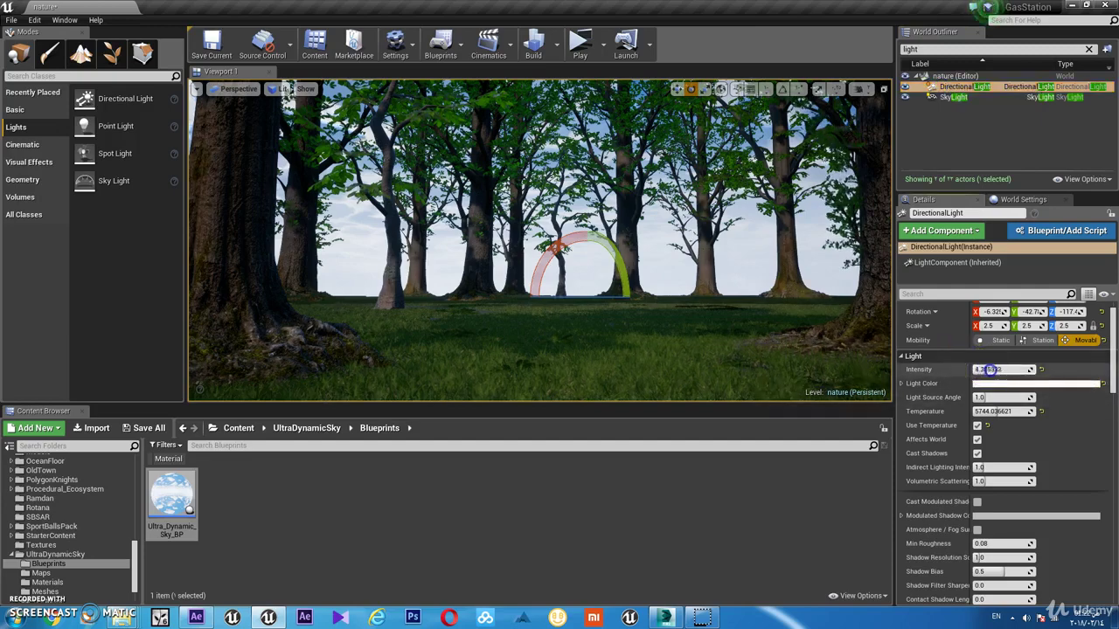
drag(989, 369, 1007, 368)
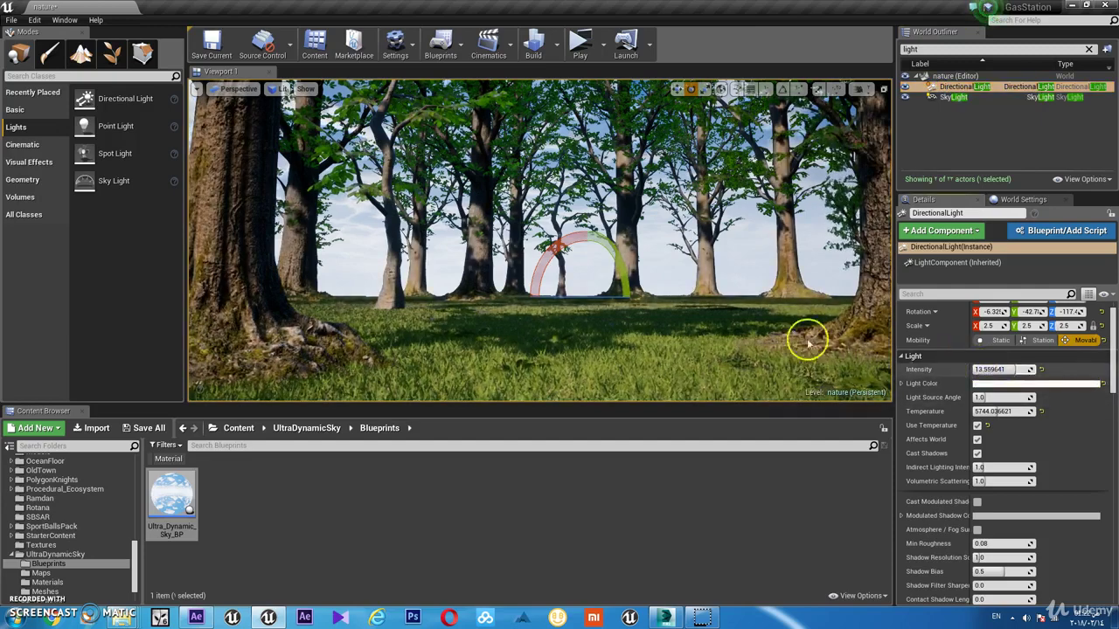
Step: Move the small beech tree to the right with the move gizmo
right_drag(806, 342, 787, 333)
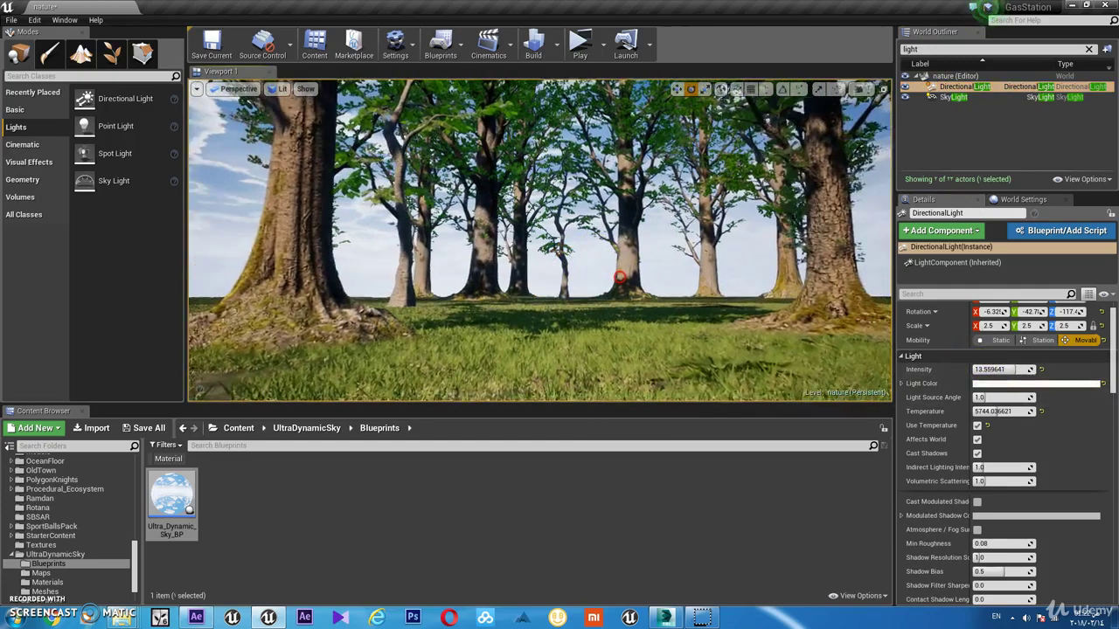
mouse_move(619, 278)
right_down()
mouse_move(291, 99)
mouse_move(619, 278)
right_up()
click(407, 262)
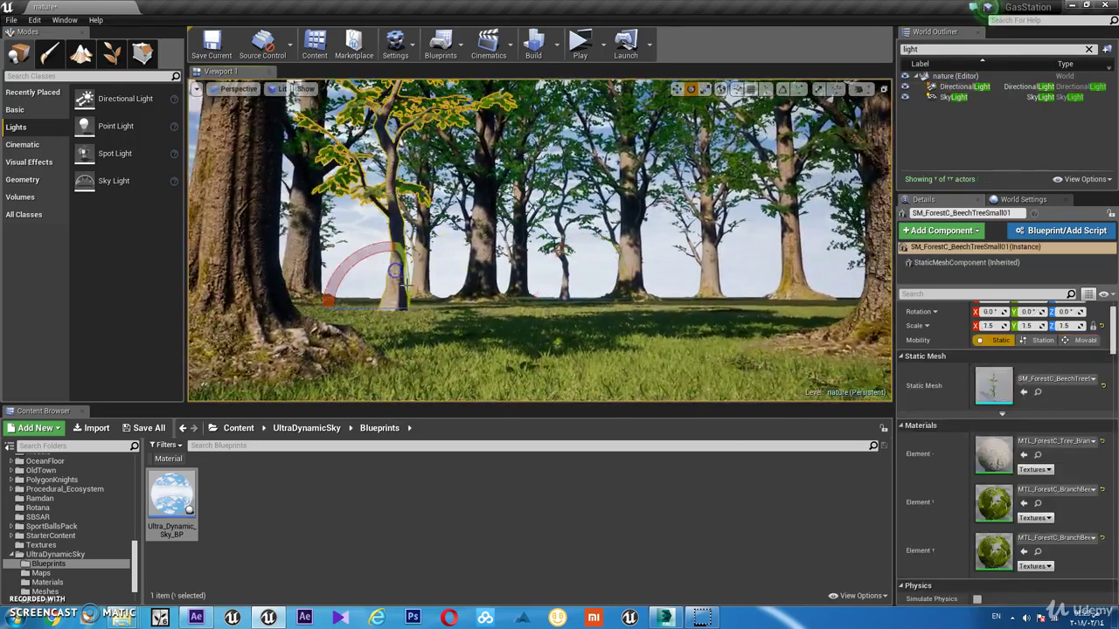
key(w)
drag(364, 306, 830, 310)
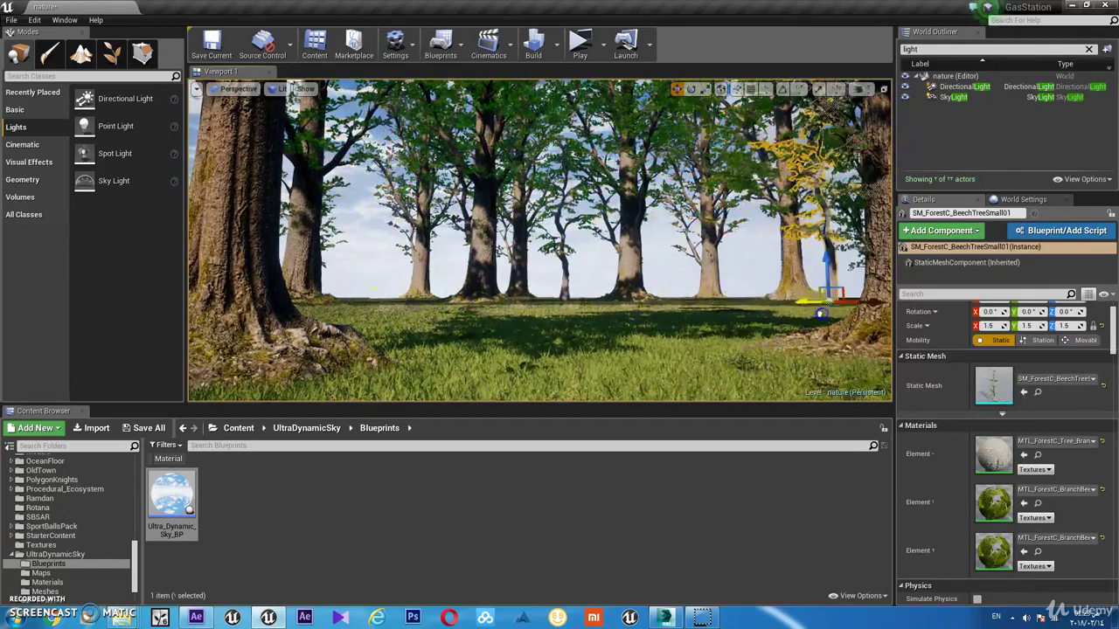
key(Escape)
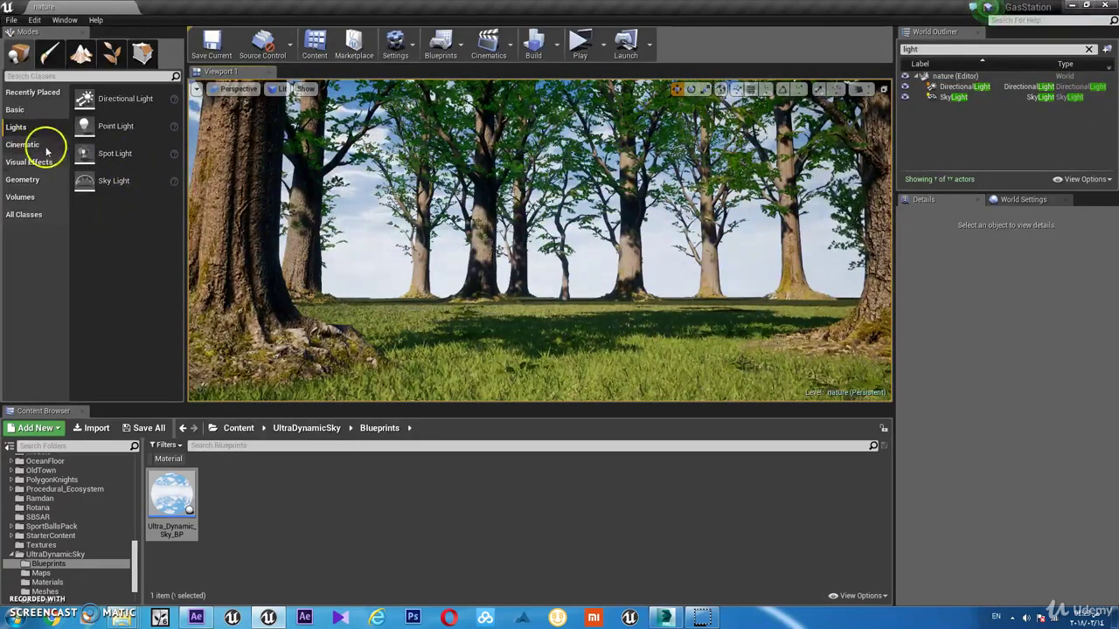
Step: Try an Atmospheric Fog from the 'fo' search, undo it away, then bring in Exponential Height Fog
text(fog)
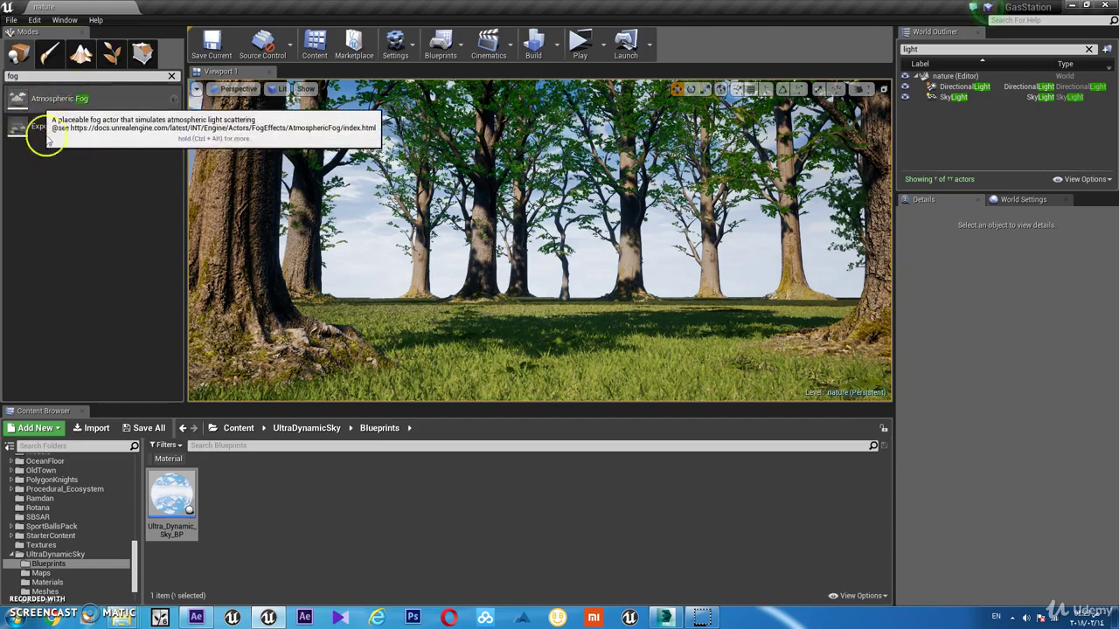
drag(52, 98, 507, 245)
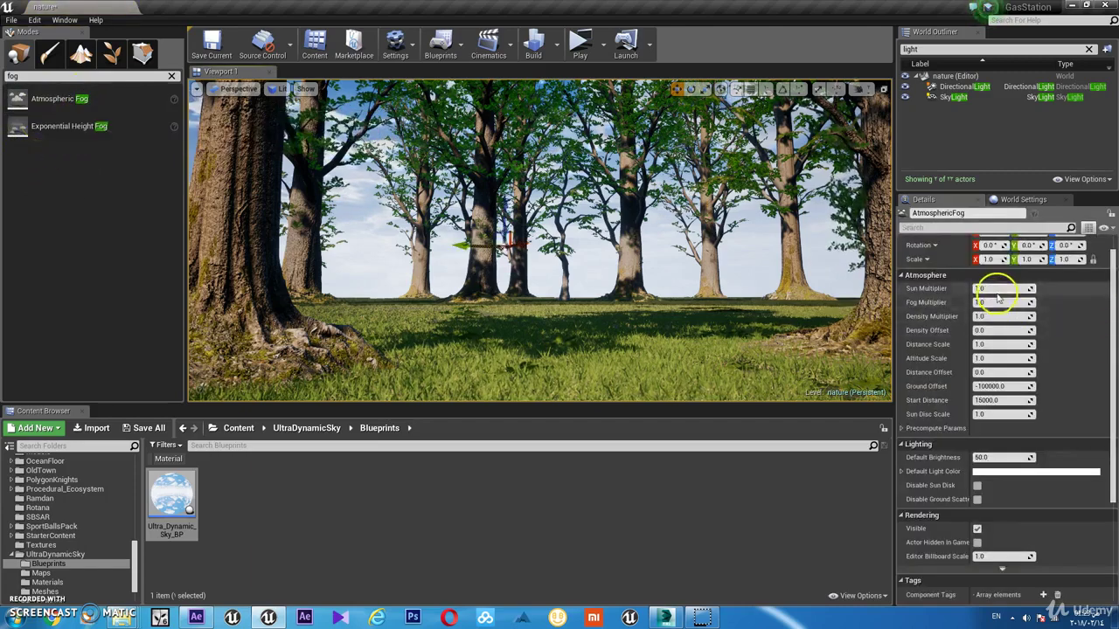
drag(1003, 302, 1040, 303)
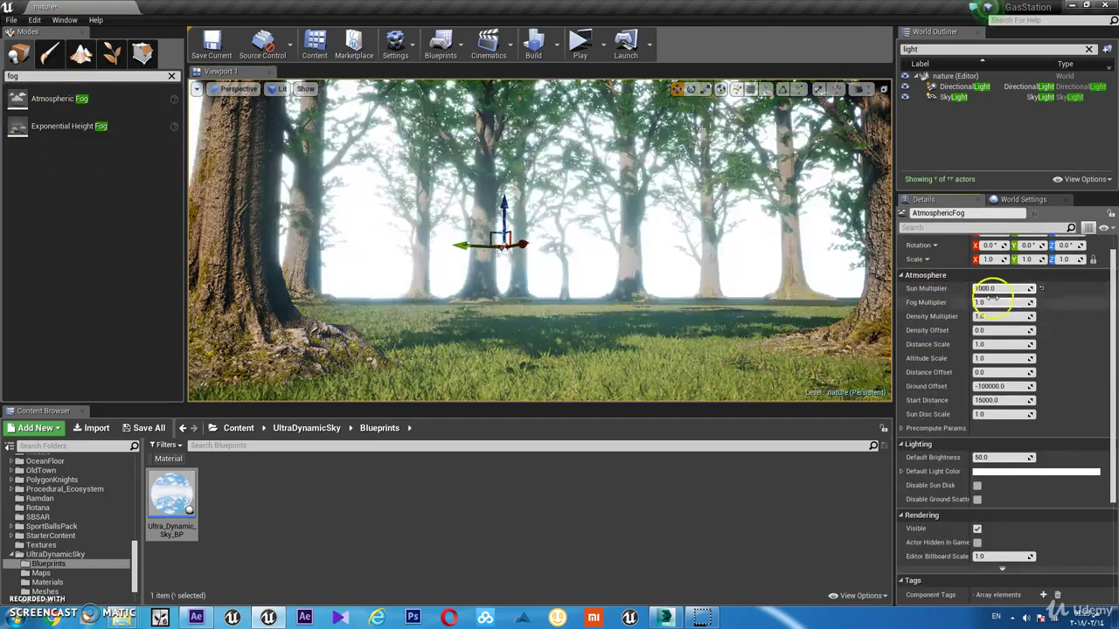
key(ctrl+z)
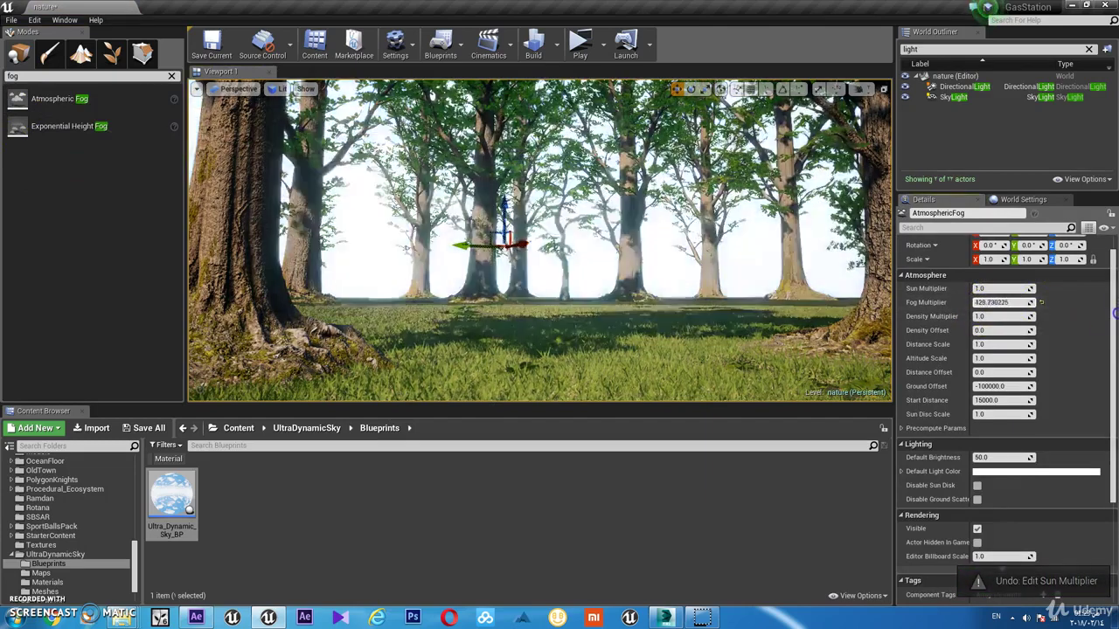
key(ctrl+z)
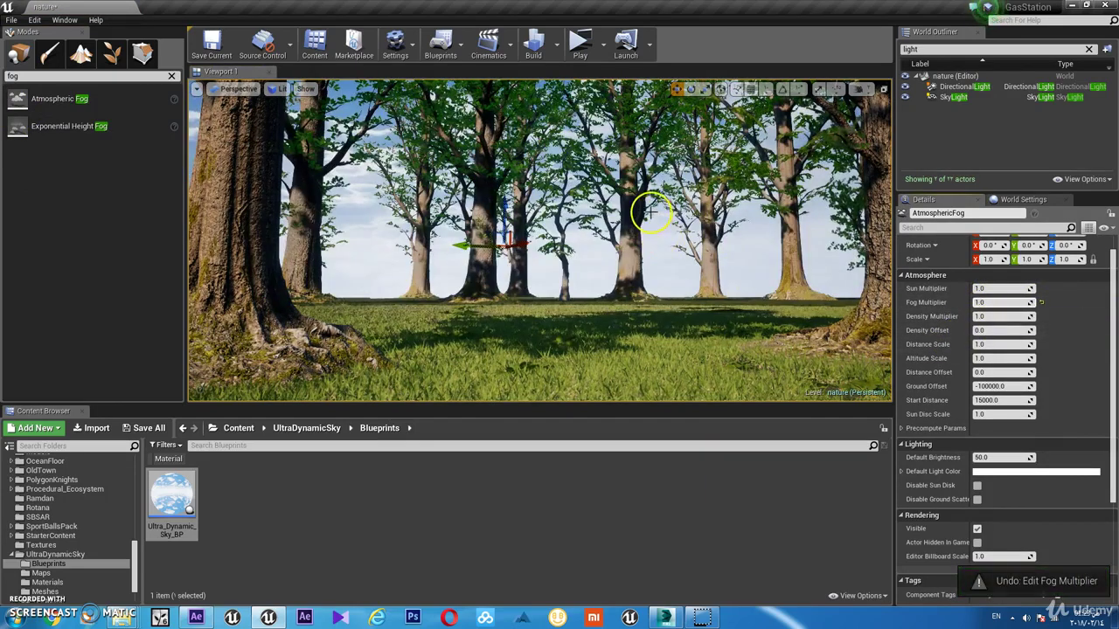
key(ctrl+z)
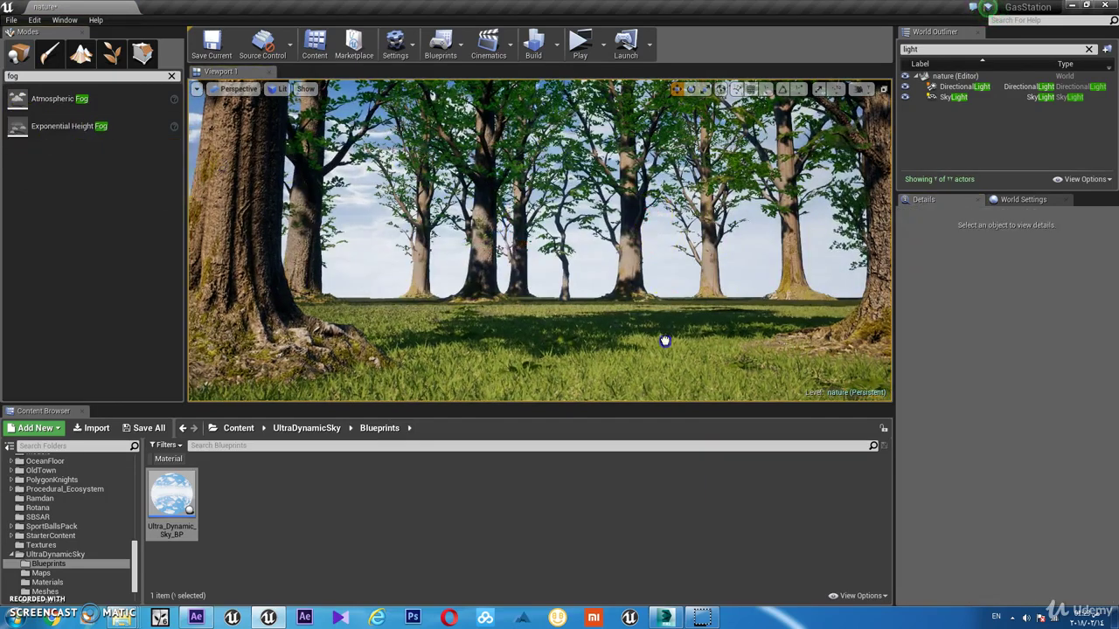
drag(665, 341, 517, 345)
Step: Drop the Exponential Height Fog into the forest and thin its density to about 0.00367
drag(566, 262, 605, 269)
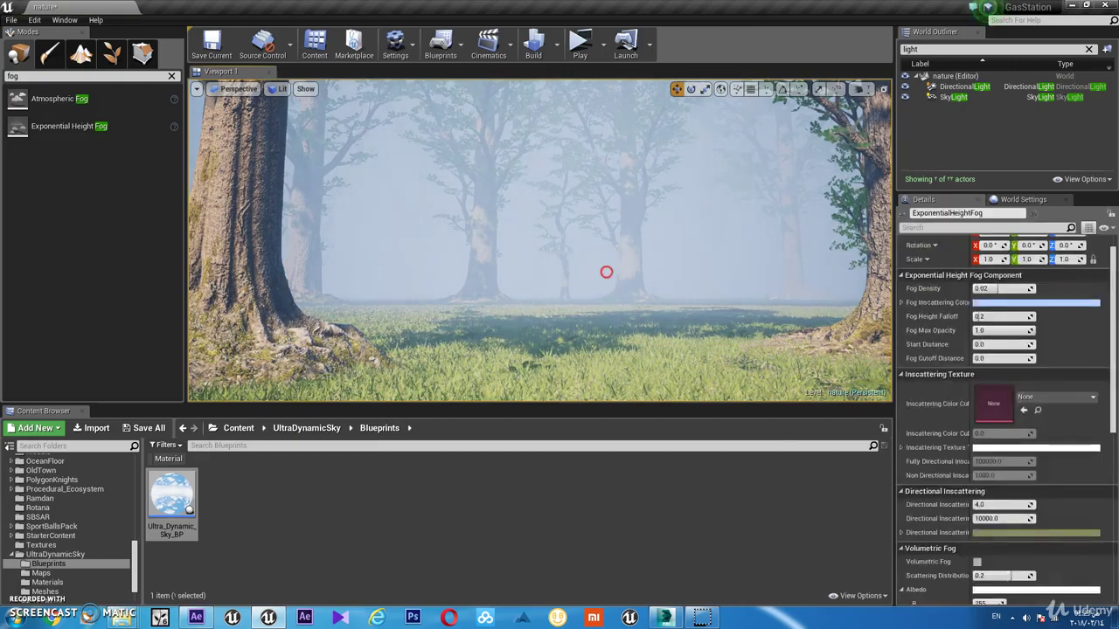
click(1003, 291)
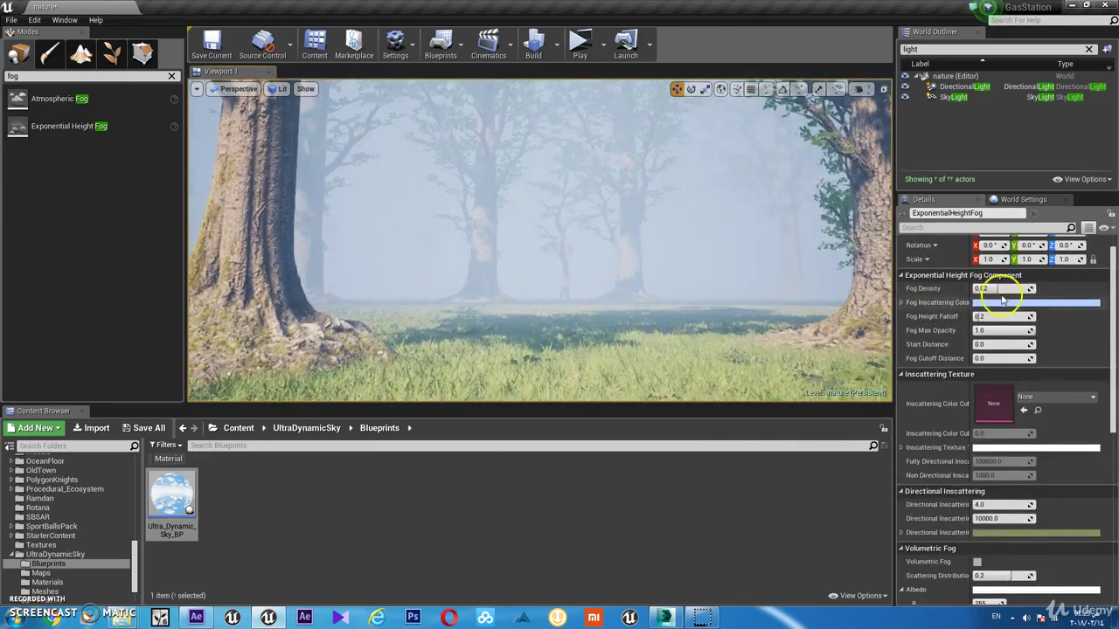
drag(998, 288, 979, 288)
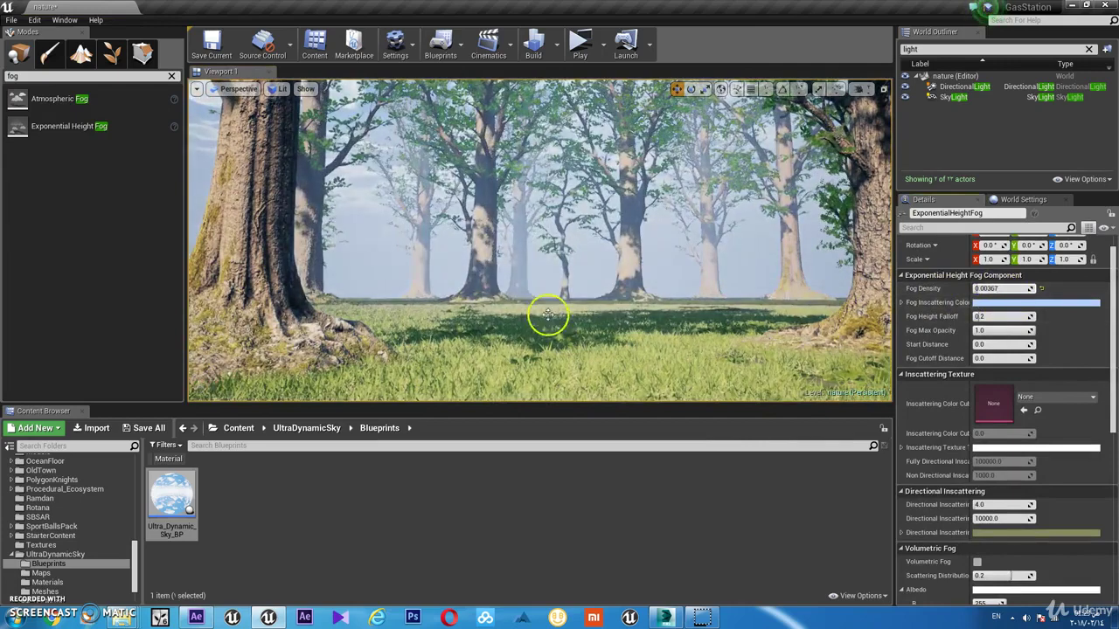
drag(546, 289, 557, 290)
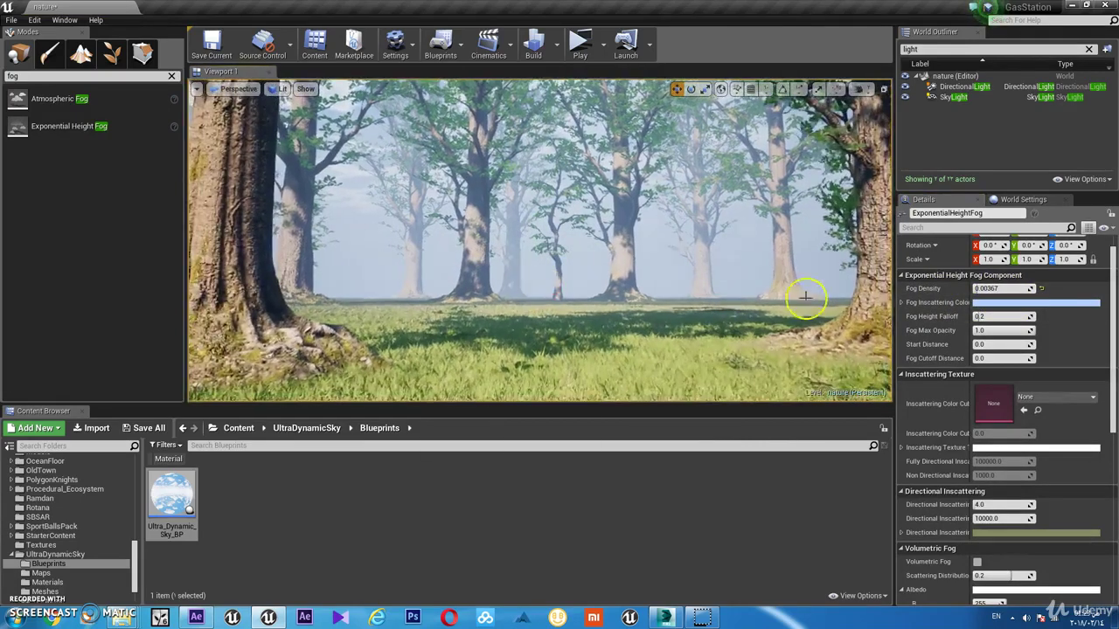
Step: Check the Fog Inscattering Color, keeping it pale light blue
click(971, 302)
mouse_move(849, 376)
mouse_down()
mouse_move(858, 409)
mouse_move(755, 374)
mouse_move(788, 377)
mouse_up()
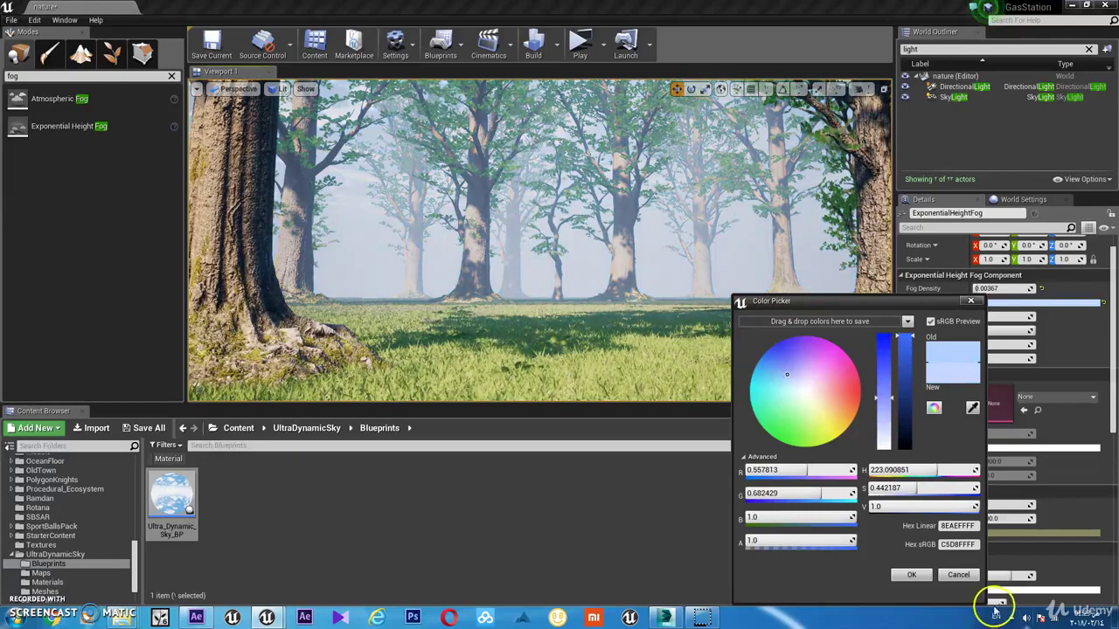
click(959, 575)
right_drag(767, 393, 706, 311)
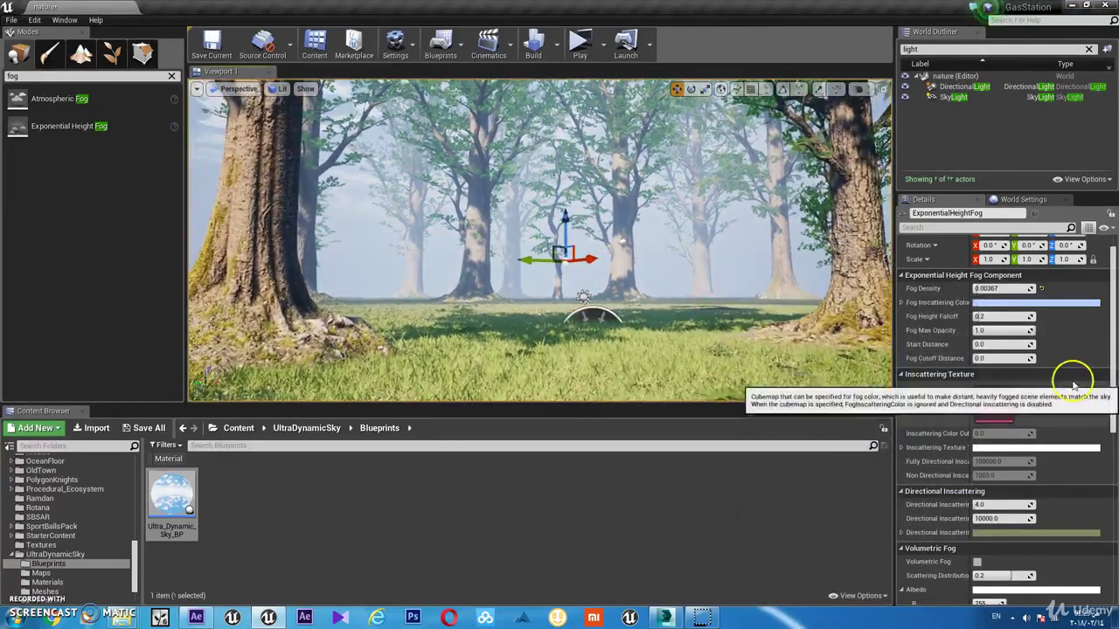
Step: Enable Volumetric Fog on the Exponential Height Fog
scroll(1042, 476, down, 2)
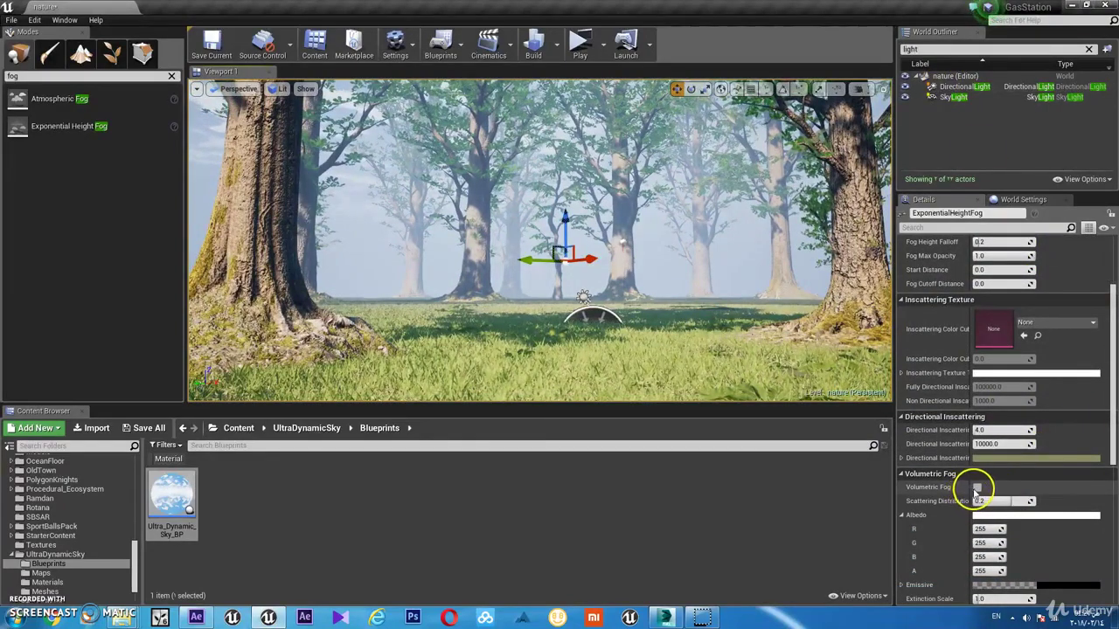
click(976, 487)
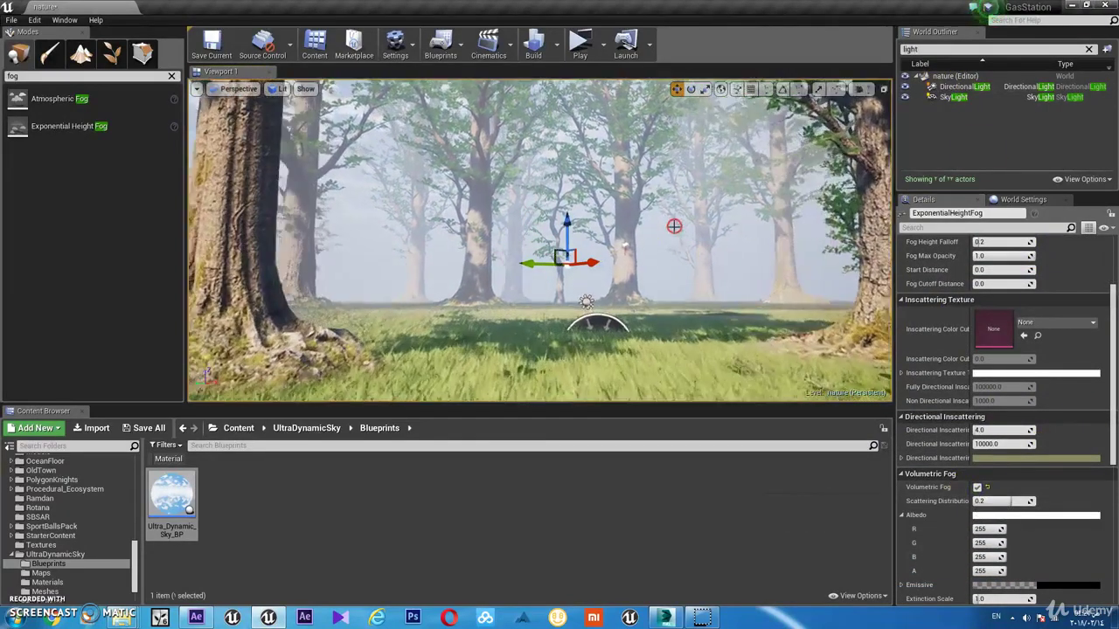
drag(694, 292, 694, 306)
Step: Set the DirectionalLight's Volumetric Scattering Intensity to 2.0
scroll(1006, 507, down, 3)
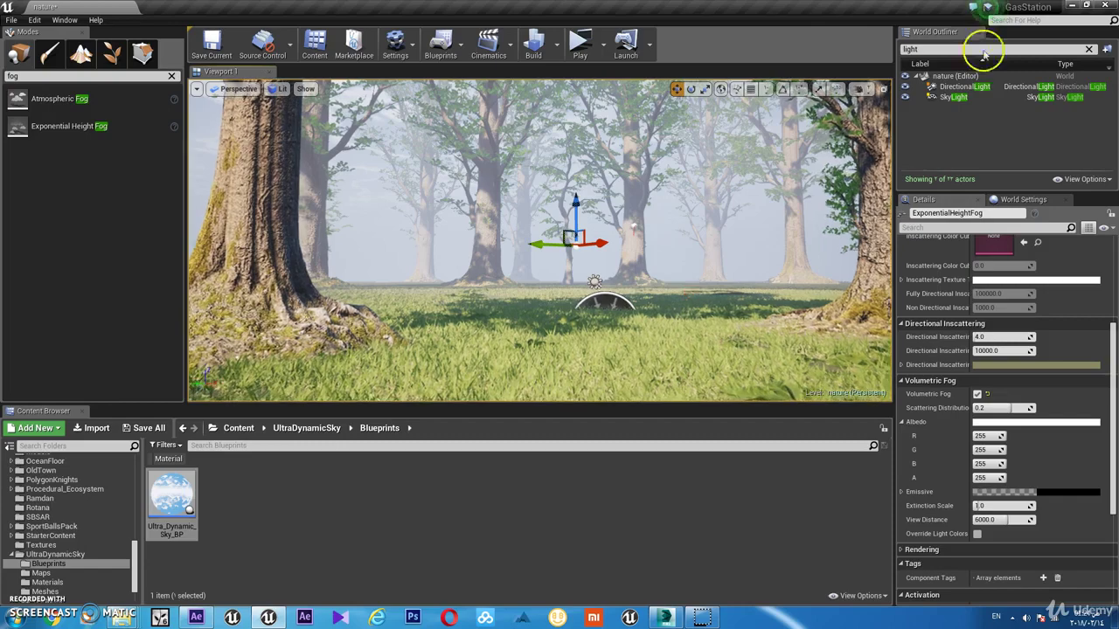
click(959, 87)
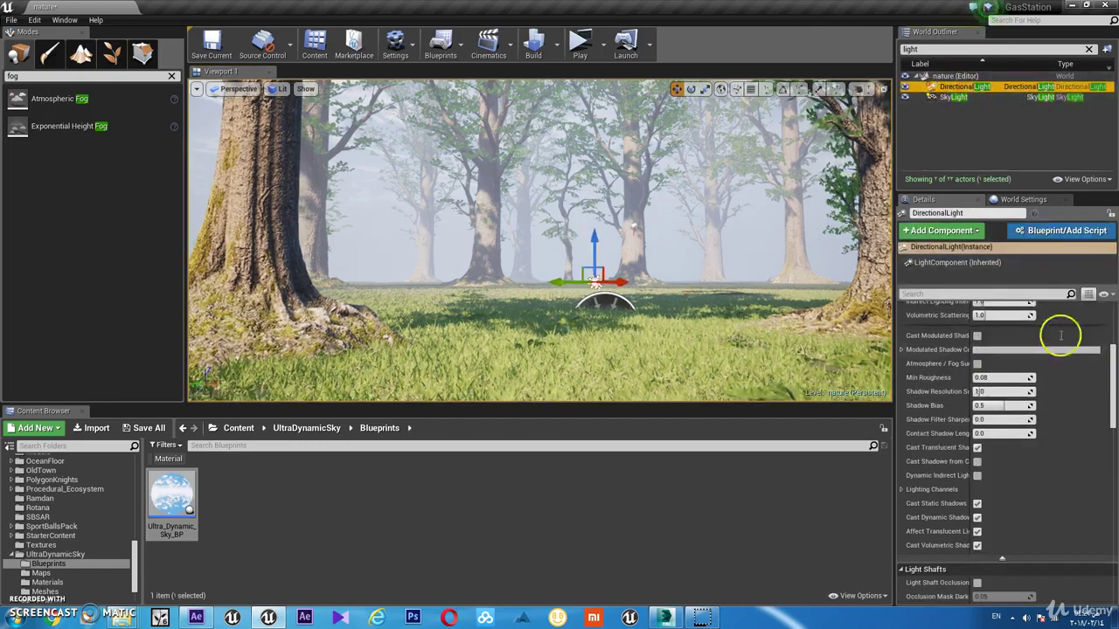
scroll(1058, 459, up, 3)
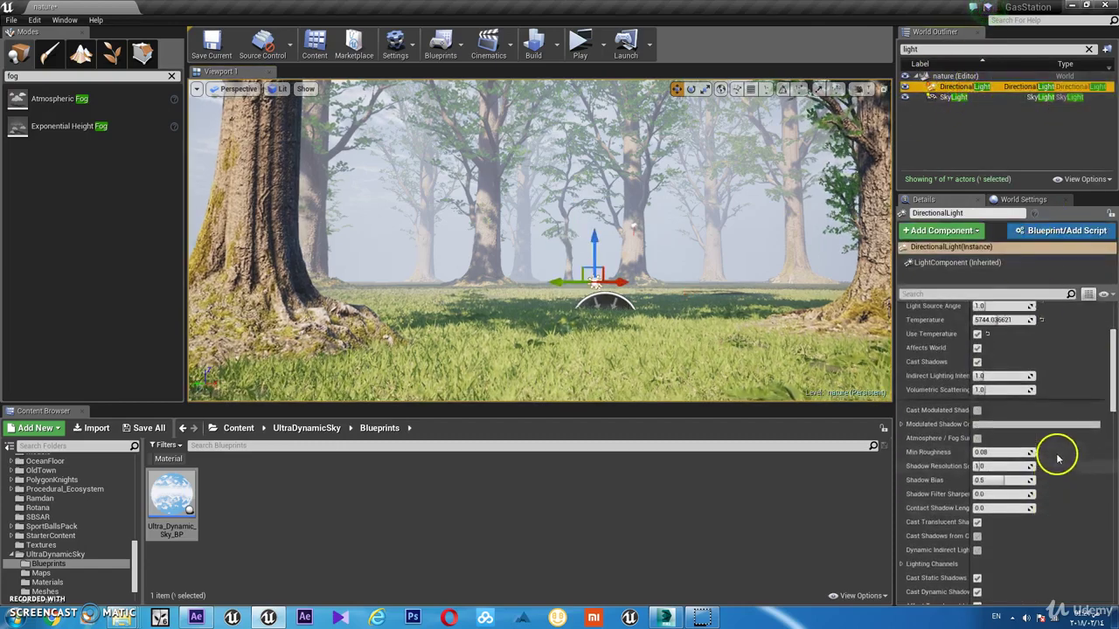
click(995, 391)
text(2)
key(Return)
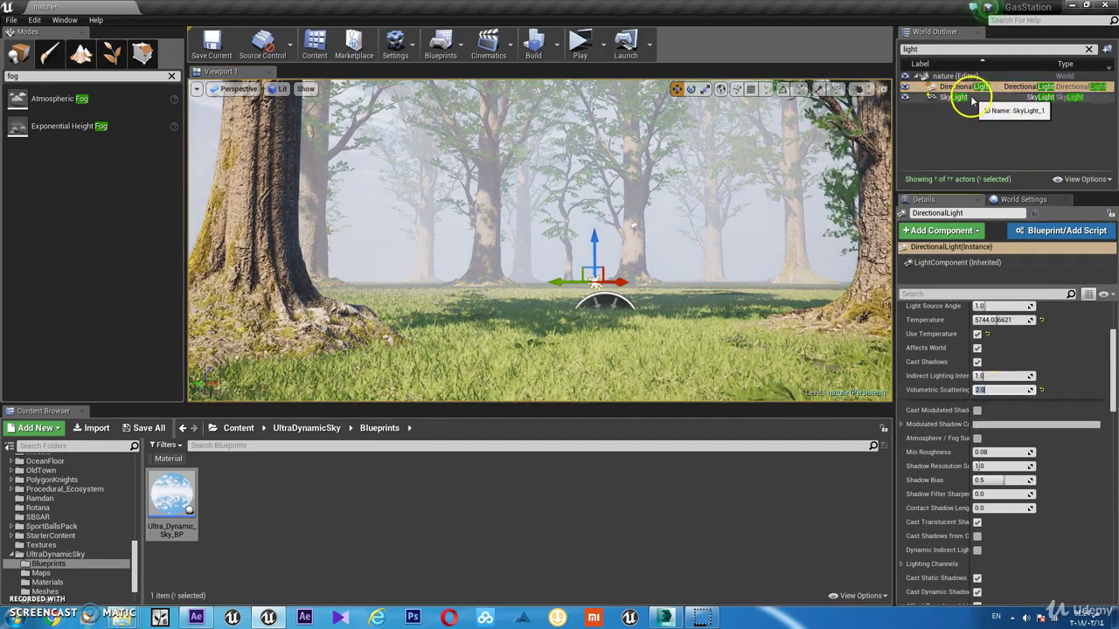
click(957, 48)
Step: Select the Exponential Height Fog and hide editor icons to preview the scene
text(fog)
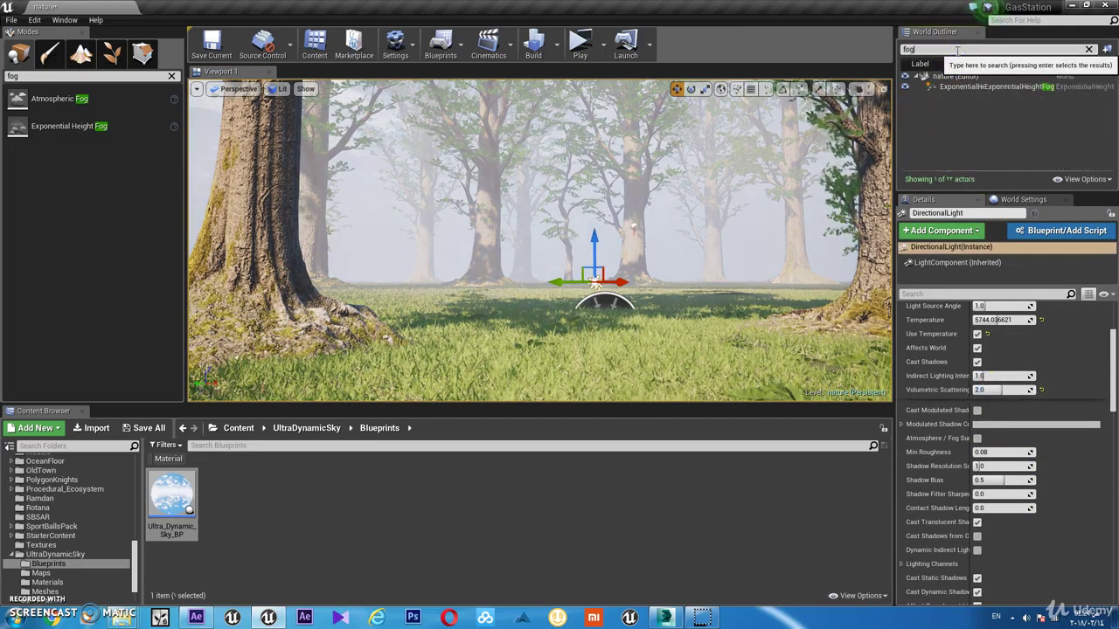
click(970, 87)
scroll(1042, 485, down, 5)
scroll(1042, 486, up, 1)
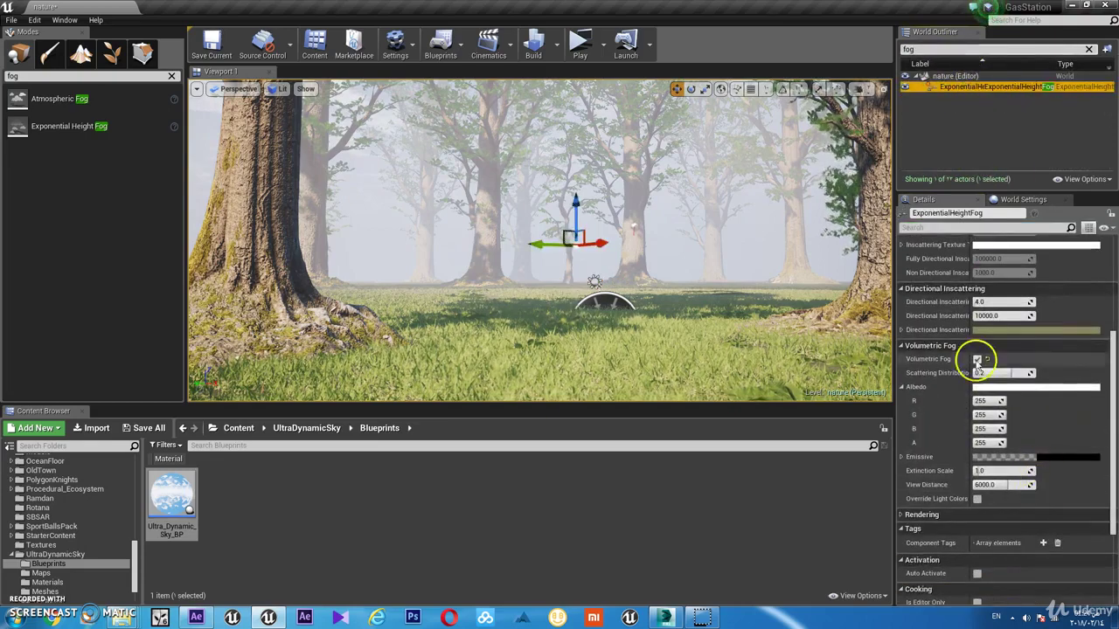
click(1086, 377)
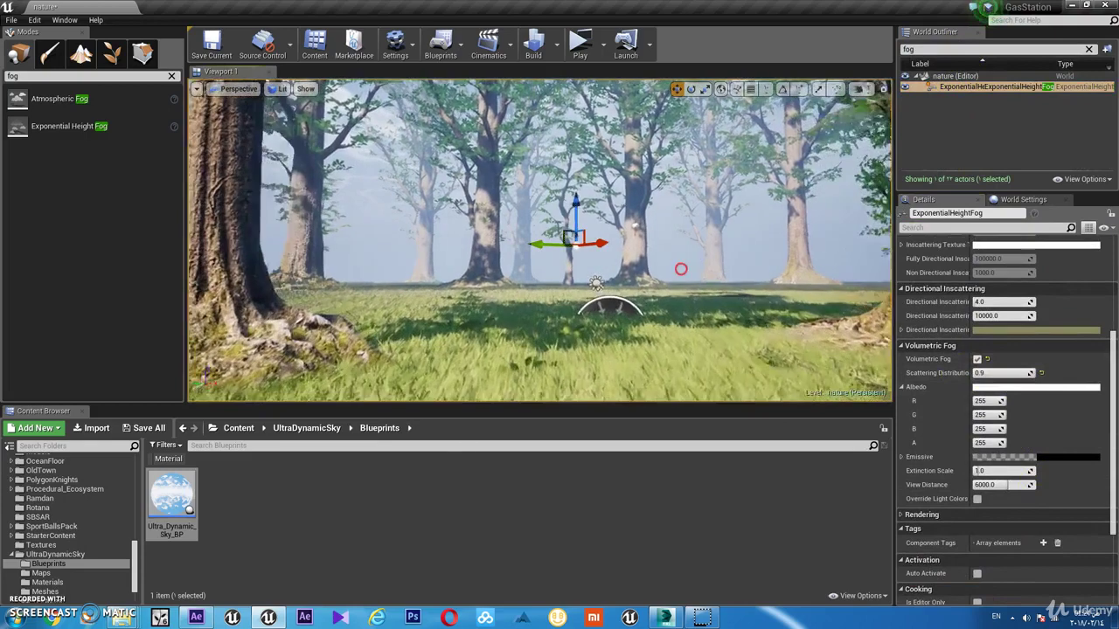
key(g)
Step: Set the volumetric fog Extinction Scale to 1.0
click(996, 471)
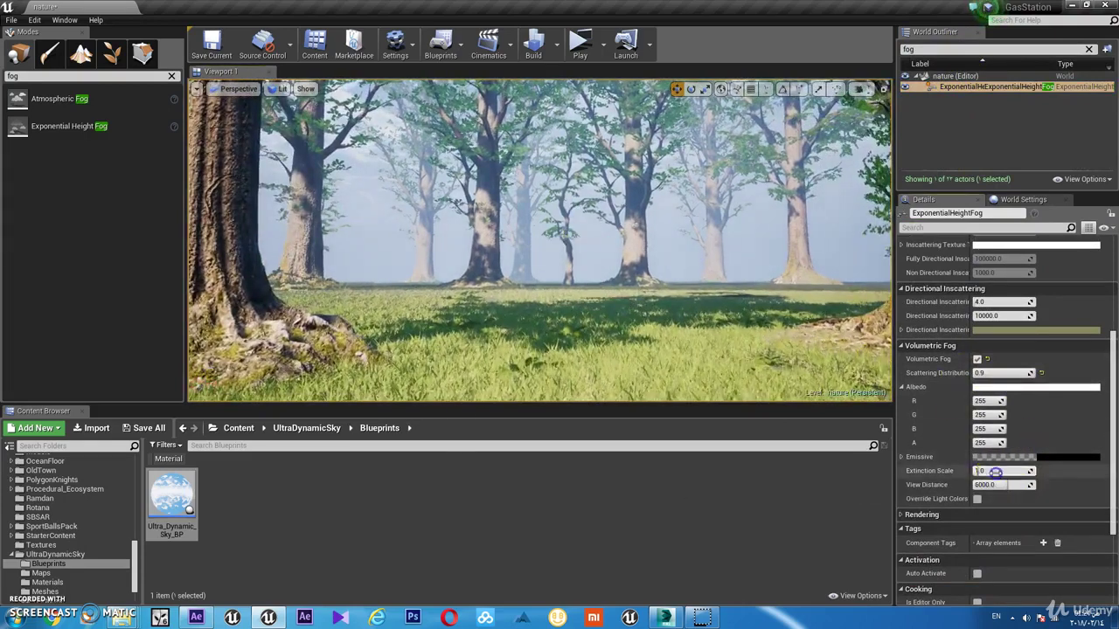
text(0.1)
key(Return)
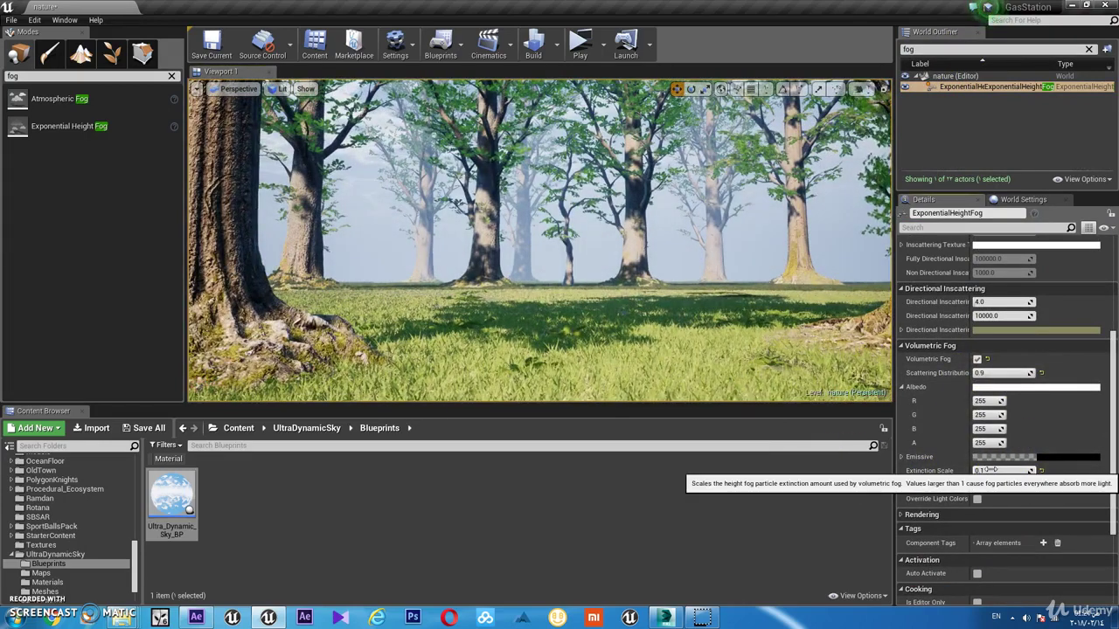
click(992, 472)
text(1)
key(Return)
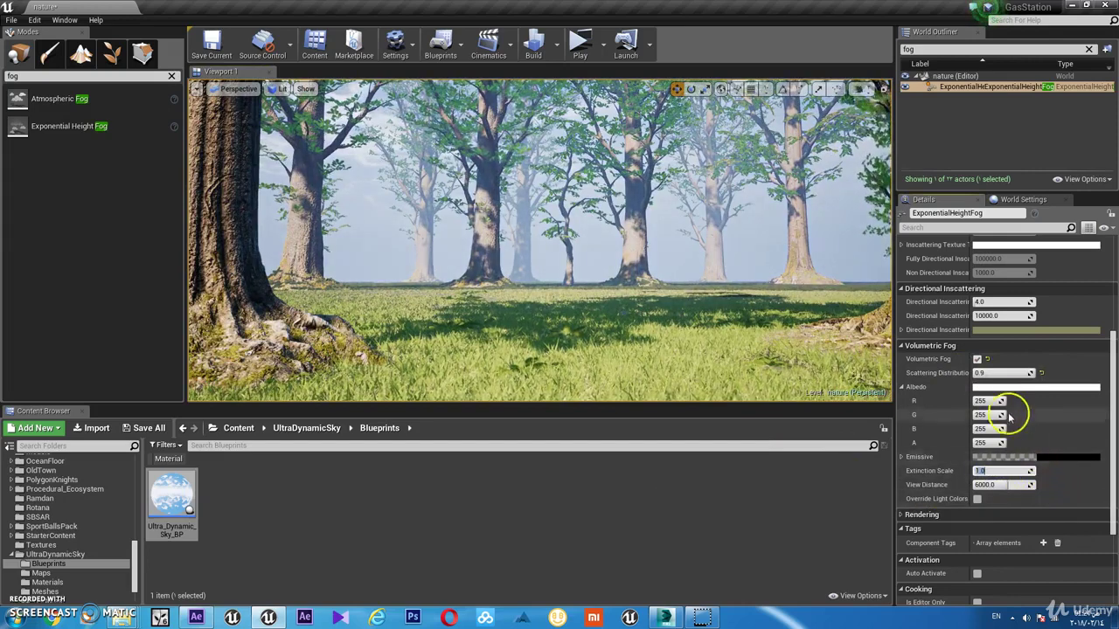
Step: Give the volumetric fog a golden-orange albedo of 255/168/5
click(1010, 390)
drag(859, 415, 869, 425)
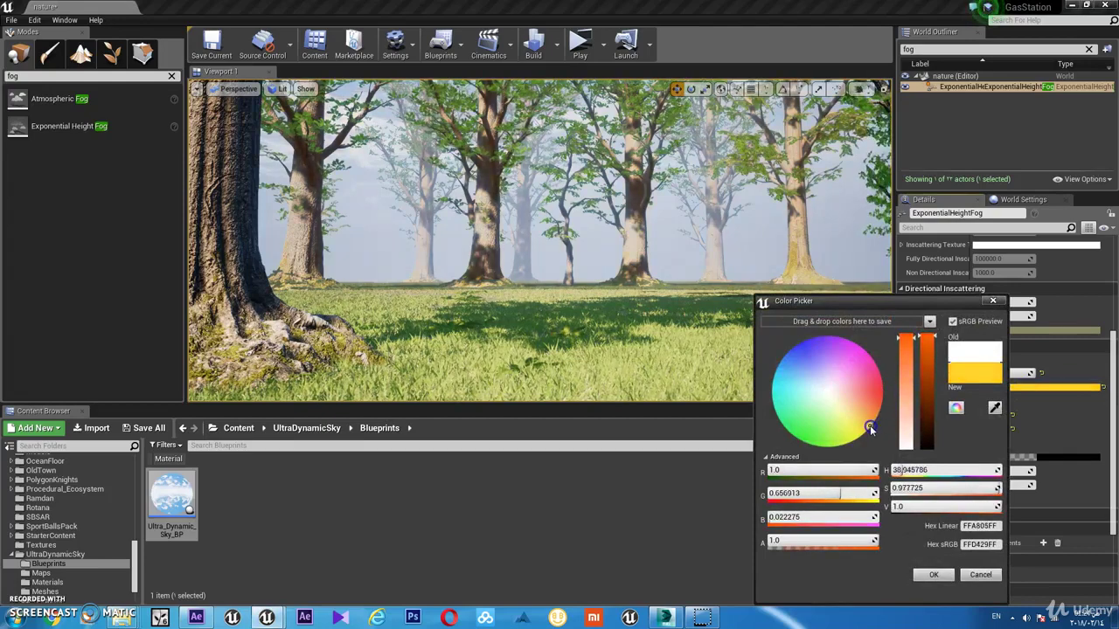
click(929, 495)
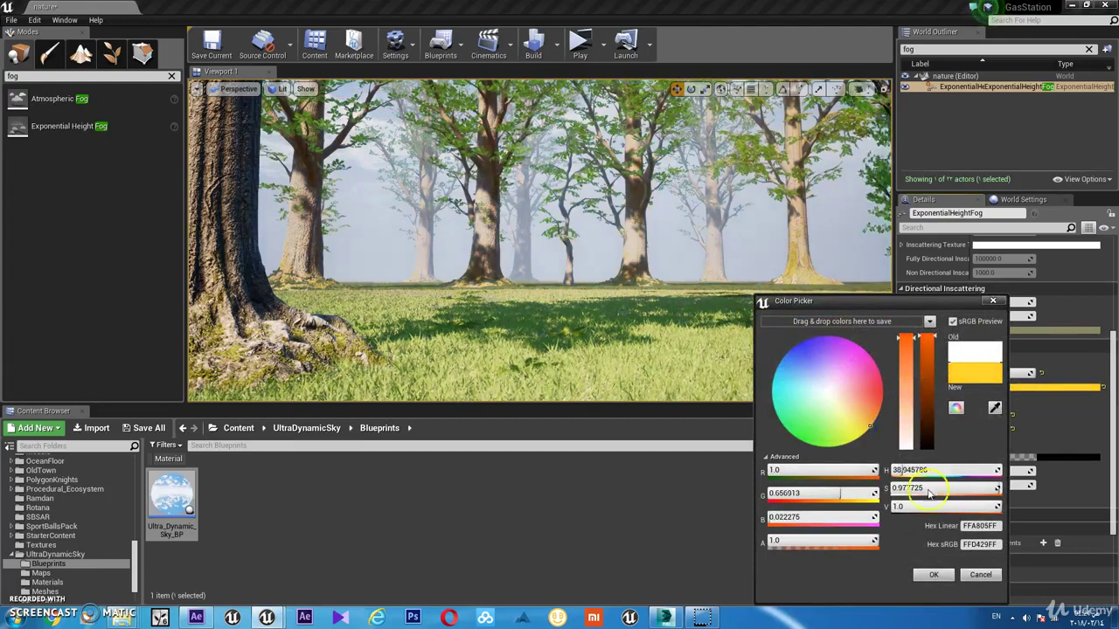
click(934, 574)
Step: Set the volumetric fog Scattering Distribution to -0.9
text(-0.9)
key(Return)
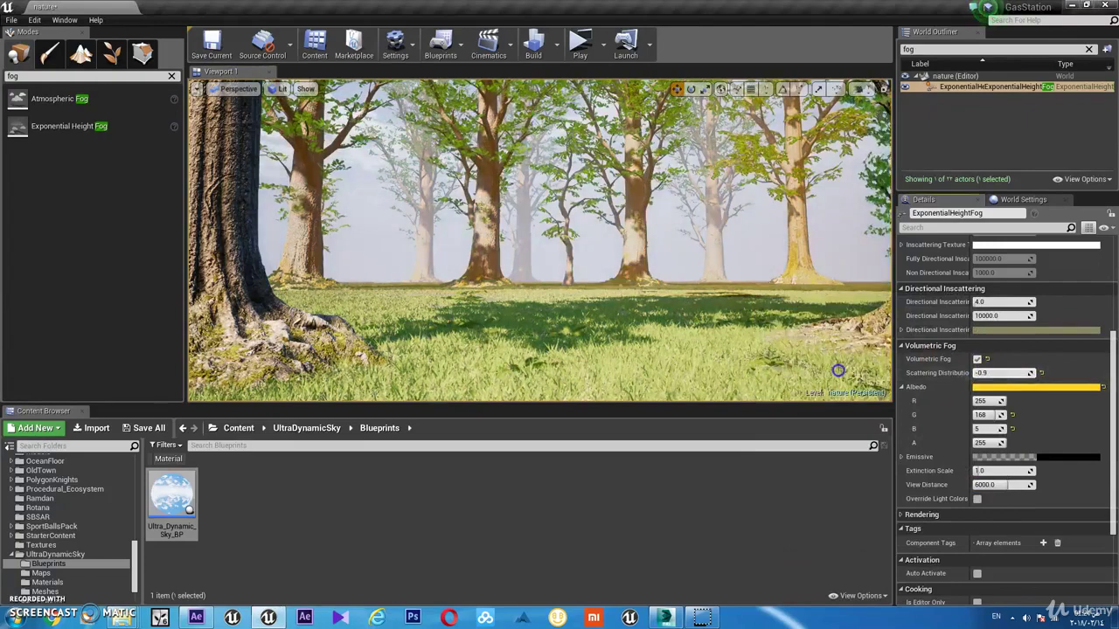
click(559, 300)
Step: Adjust the extinction scale and set Scattering Distribution to 0.2
drag(559, 300, 557, 298)
click(991, 470)
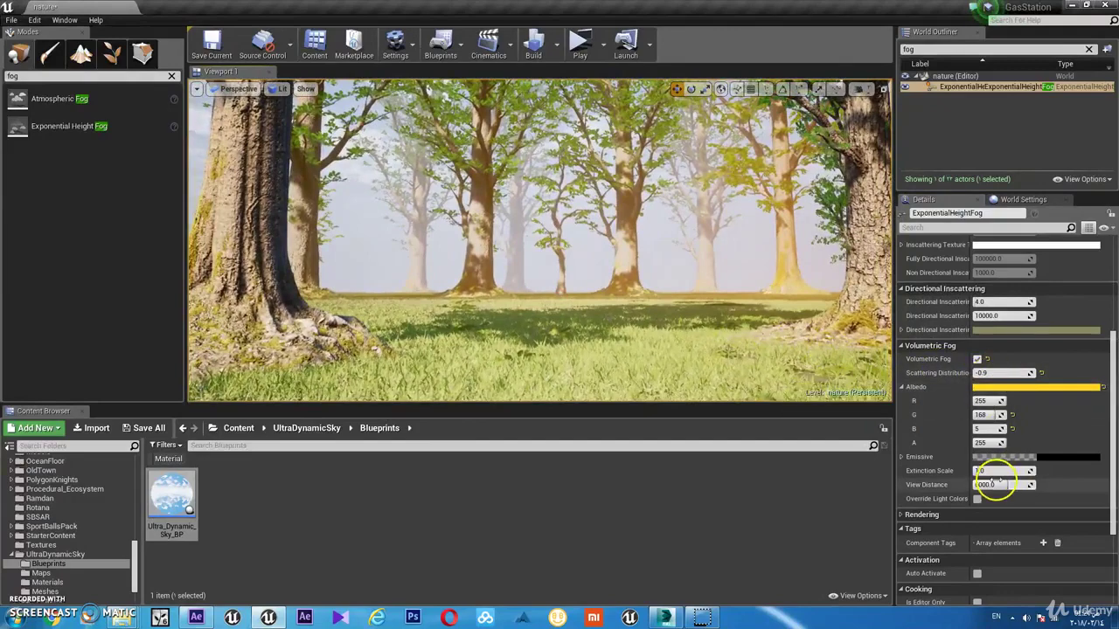
text(1)
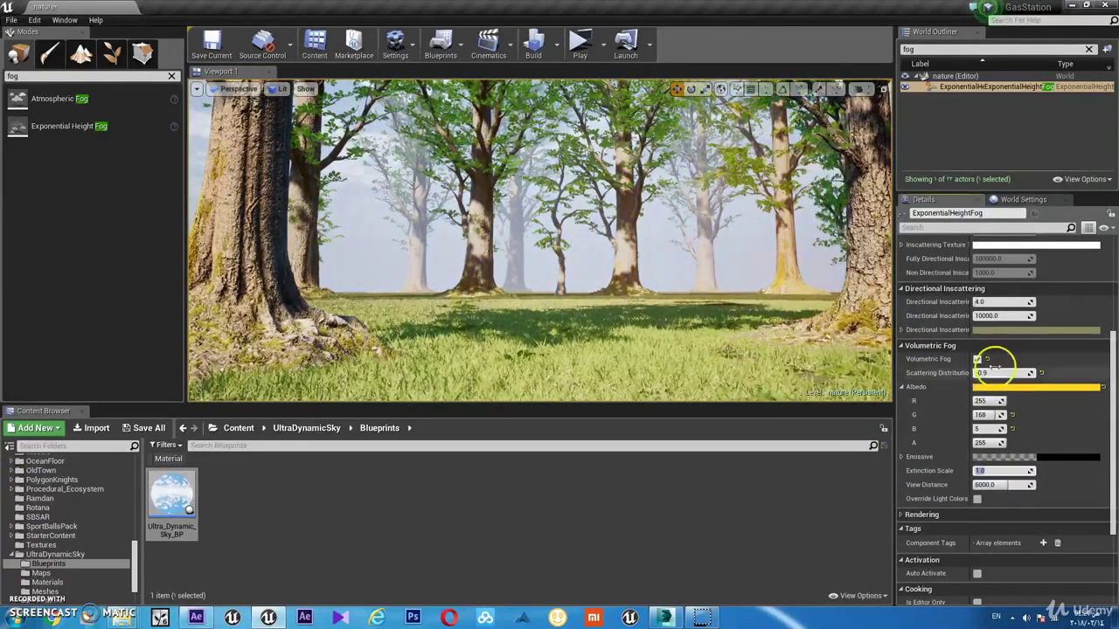
click(990, 373)
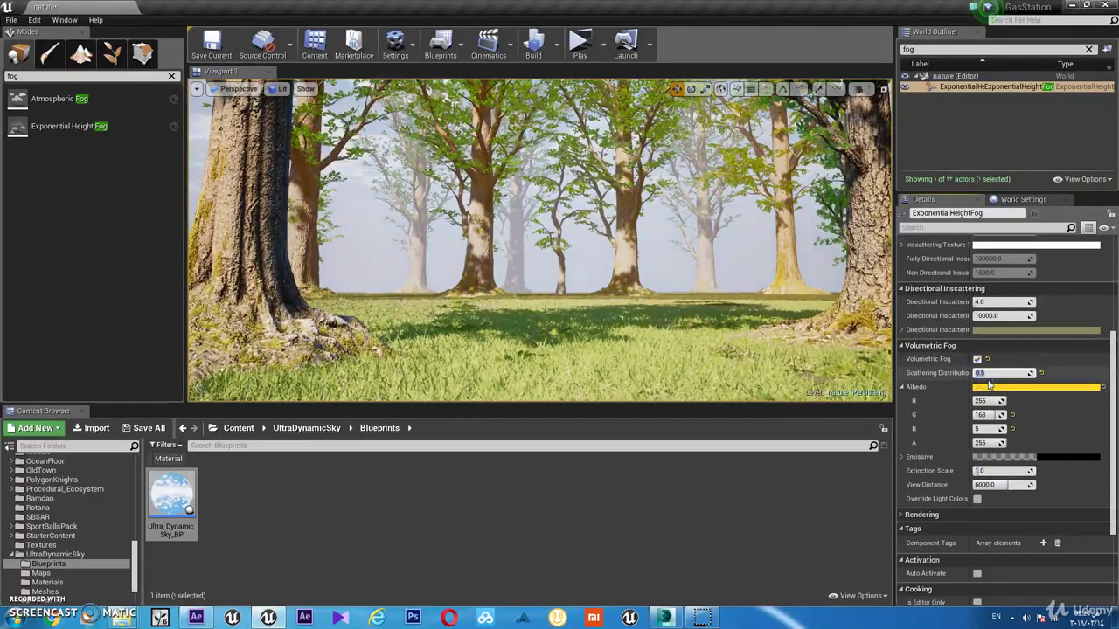
Step: Soften the volumetric fog albedo to a pale cream of 255/221/157
click(1004, 389)
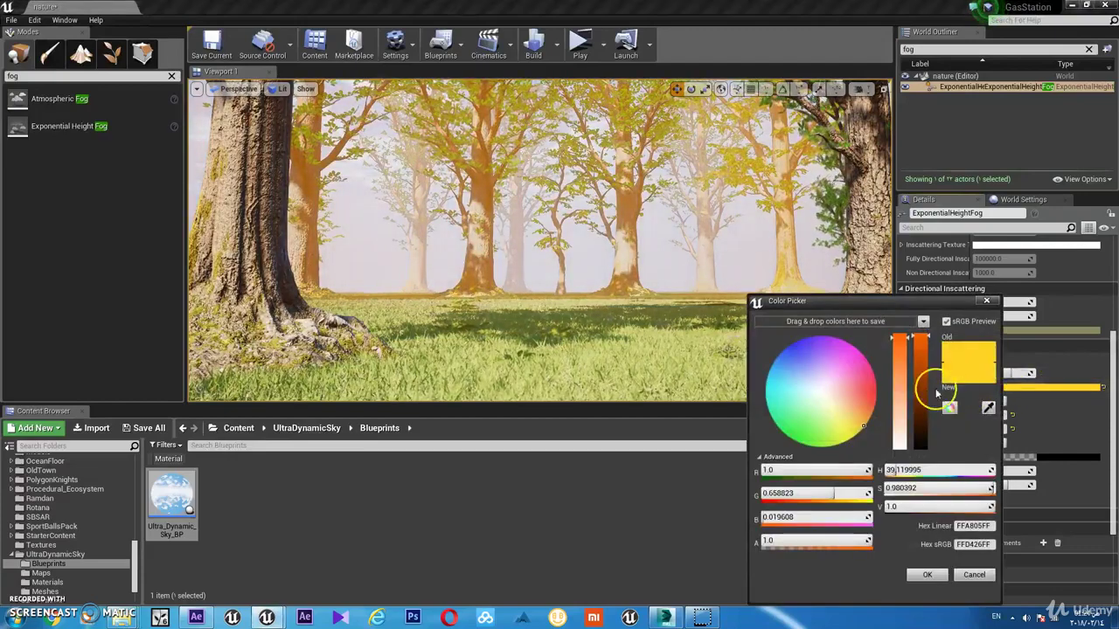
drag(901, 341, 901, 419)
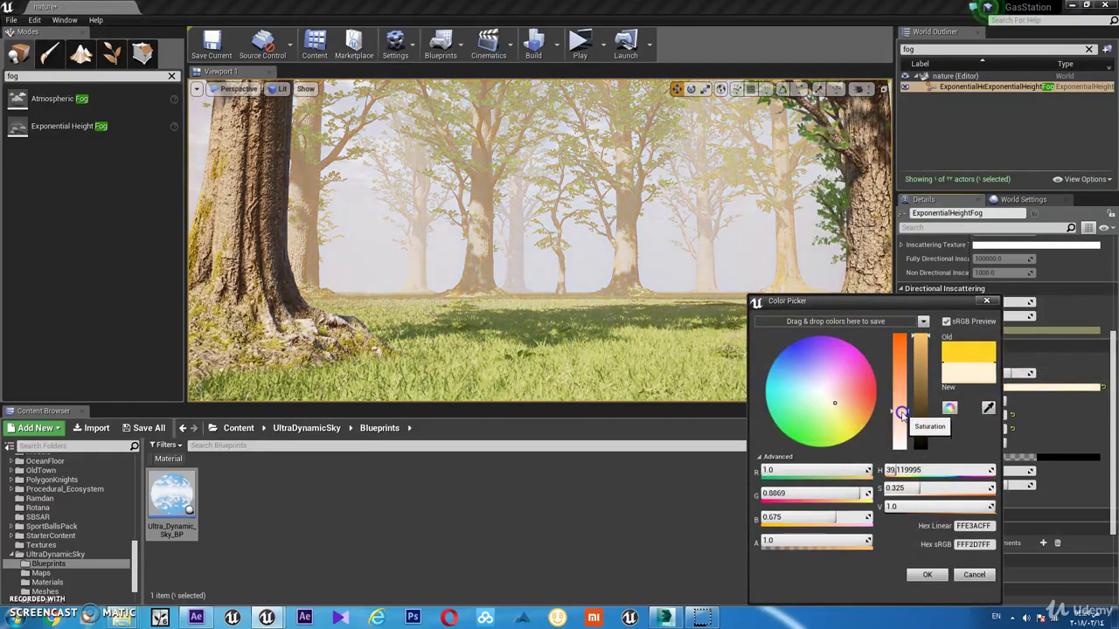
drag(900, 416, 897, 405)
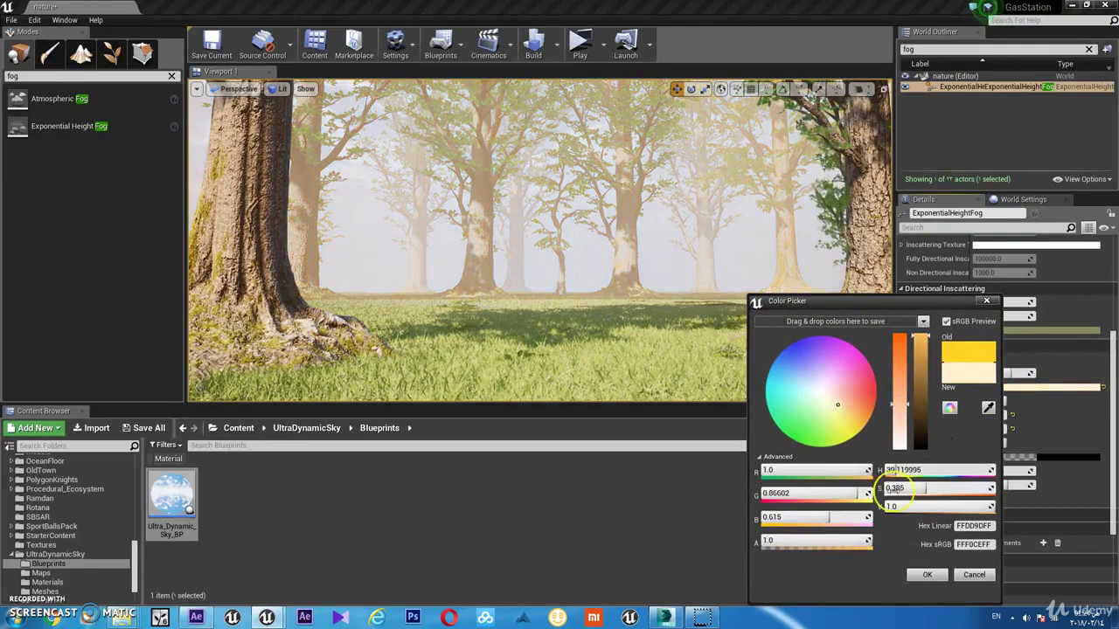
click(924, 576)
Step: Set the volumetric fog Emissive colour to light blue
click(1058, 460)
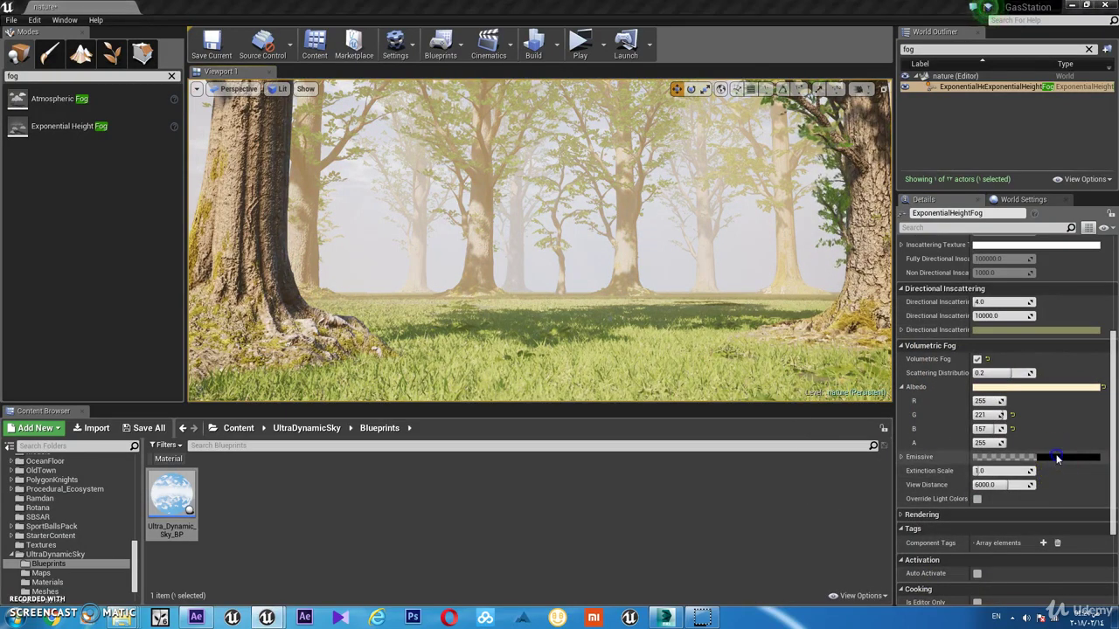
drag(974, 447, 974, 326)
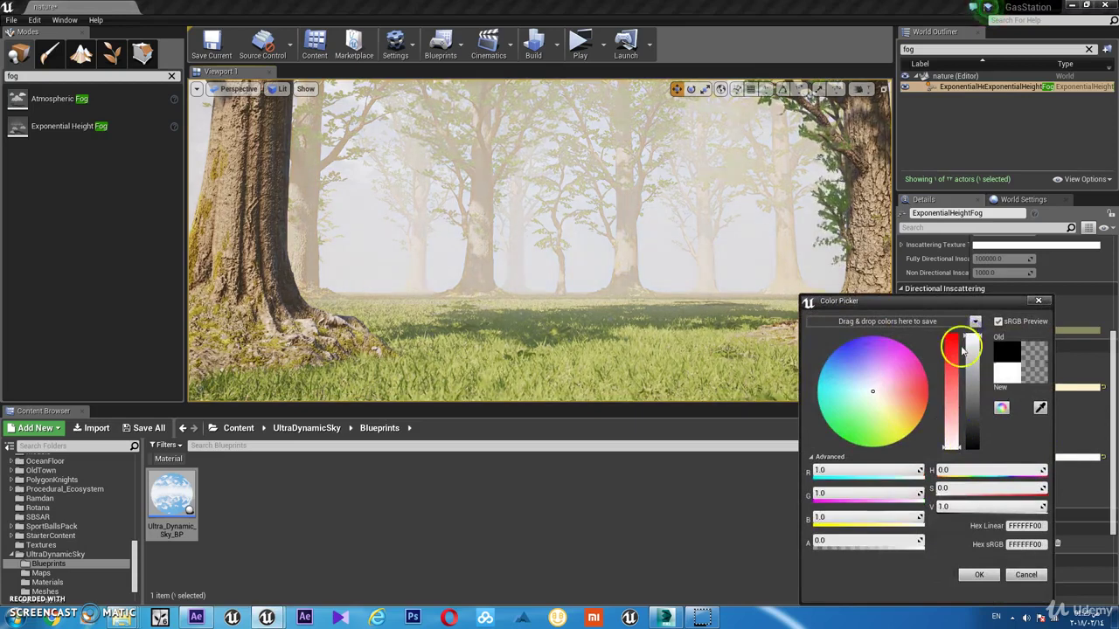
mouse_move(889, 405)
mouse_down()
mouse_move(842, 358)
mouse_move(800, 360)
mouse_up()
drag(853, 388, 922, 437)
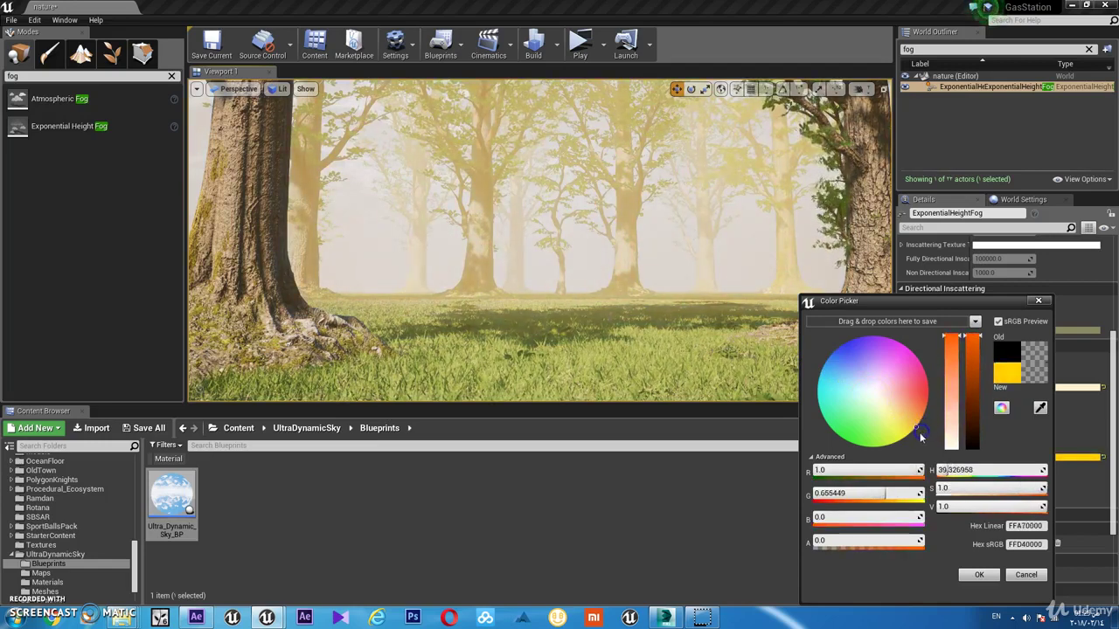
drag(831, 380, 837, 384)
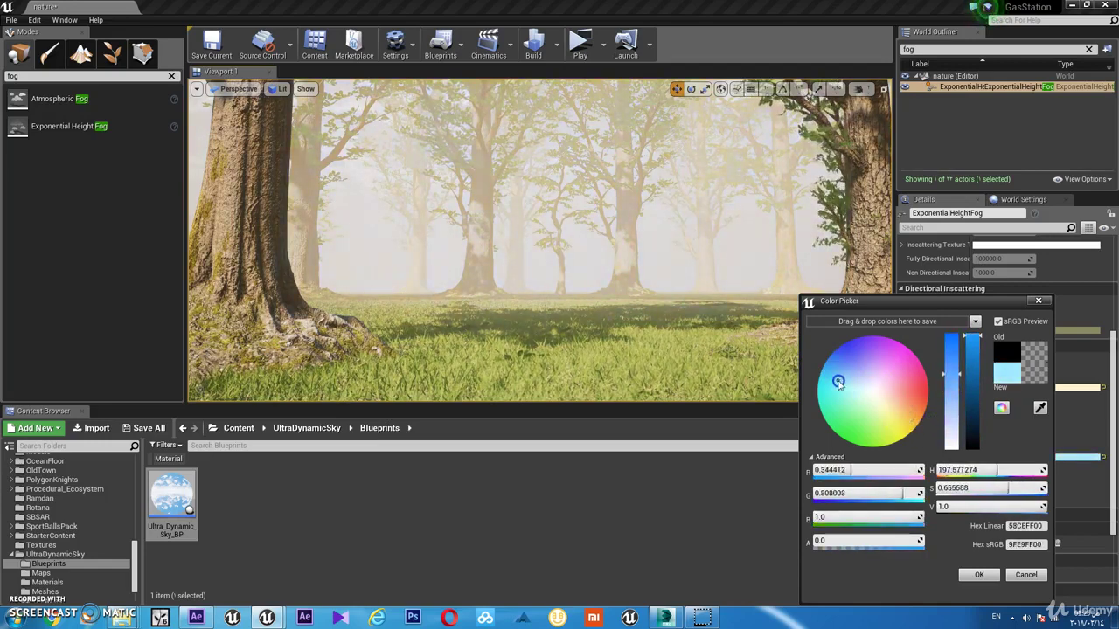
click(979, 574)
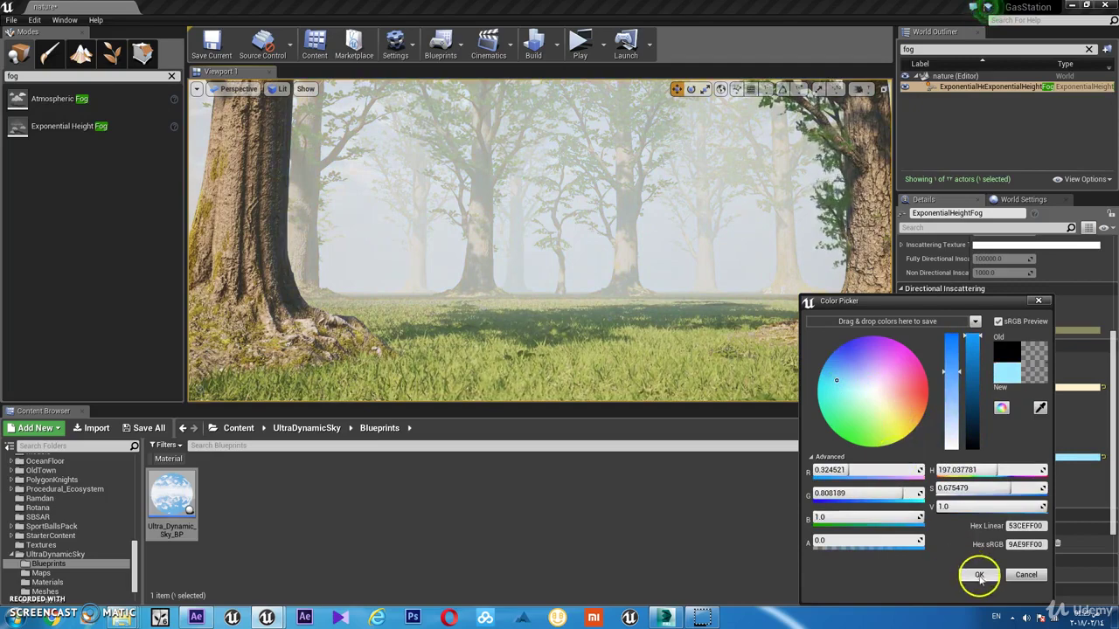
Step: Change the volumetric fog albedo to pale blue 175/228/255
click(1012, 384)
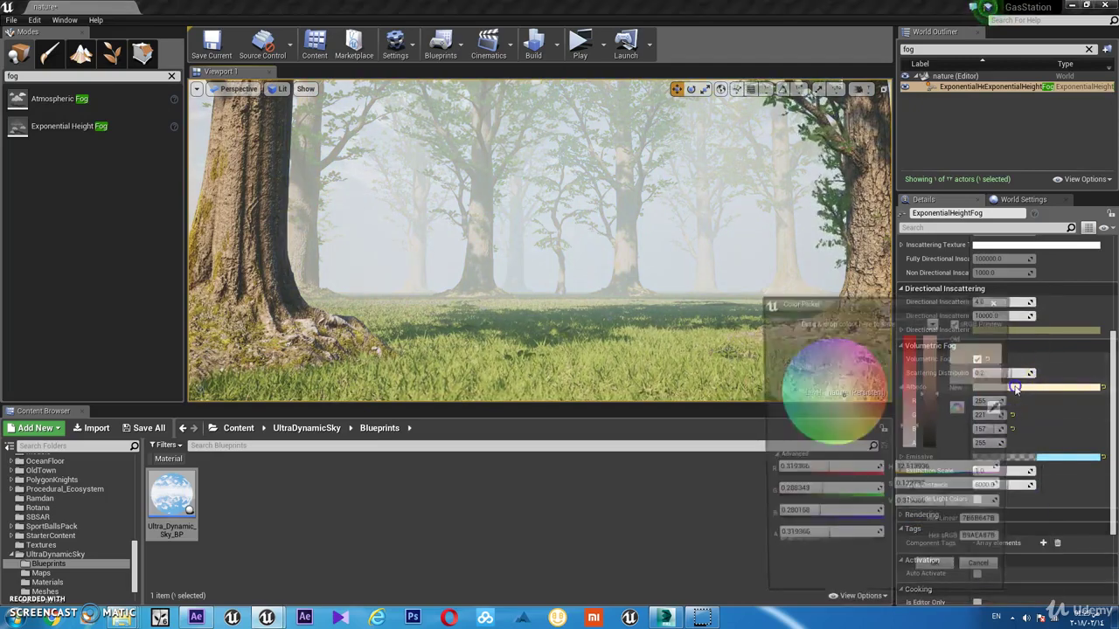
drag(828, 368, 787, 374)
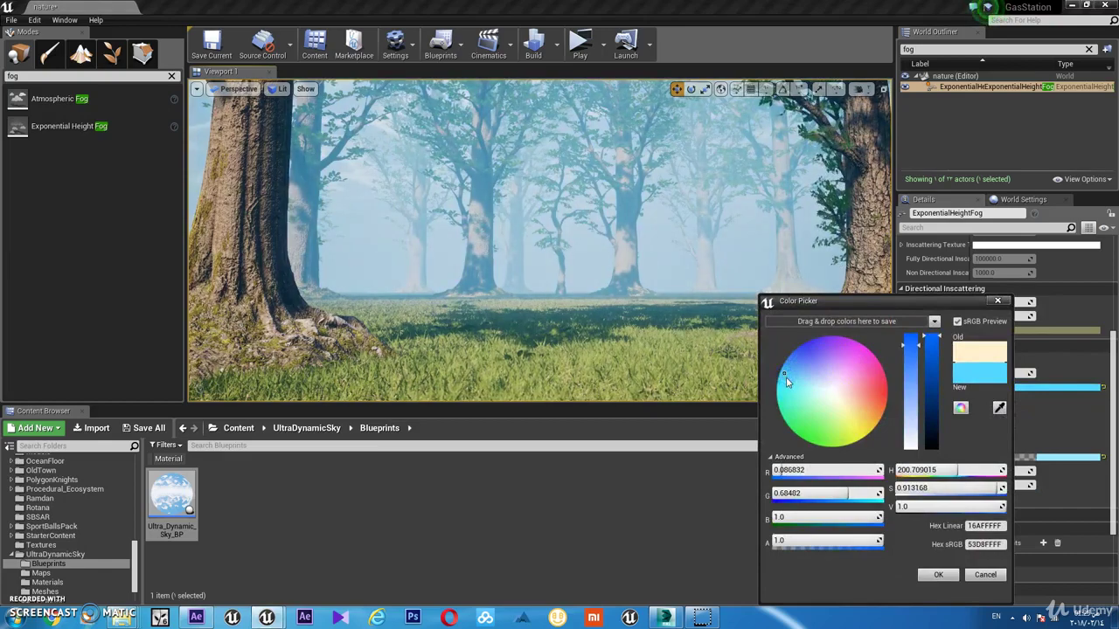
drag(911, 346, 910, 426)
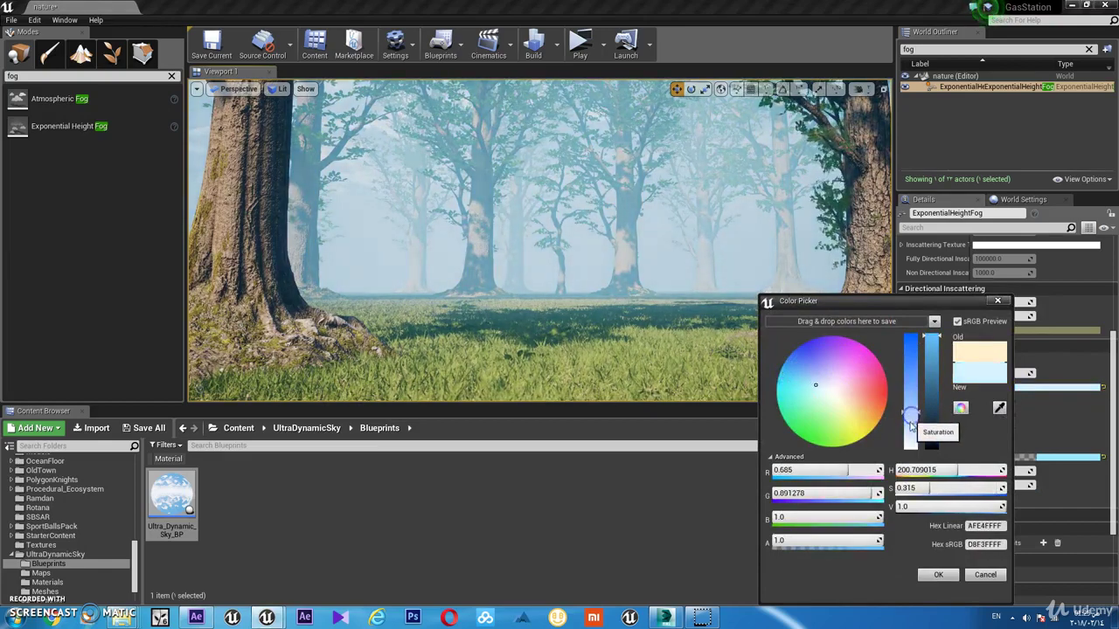
click(939, 576)
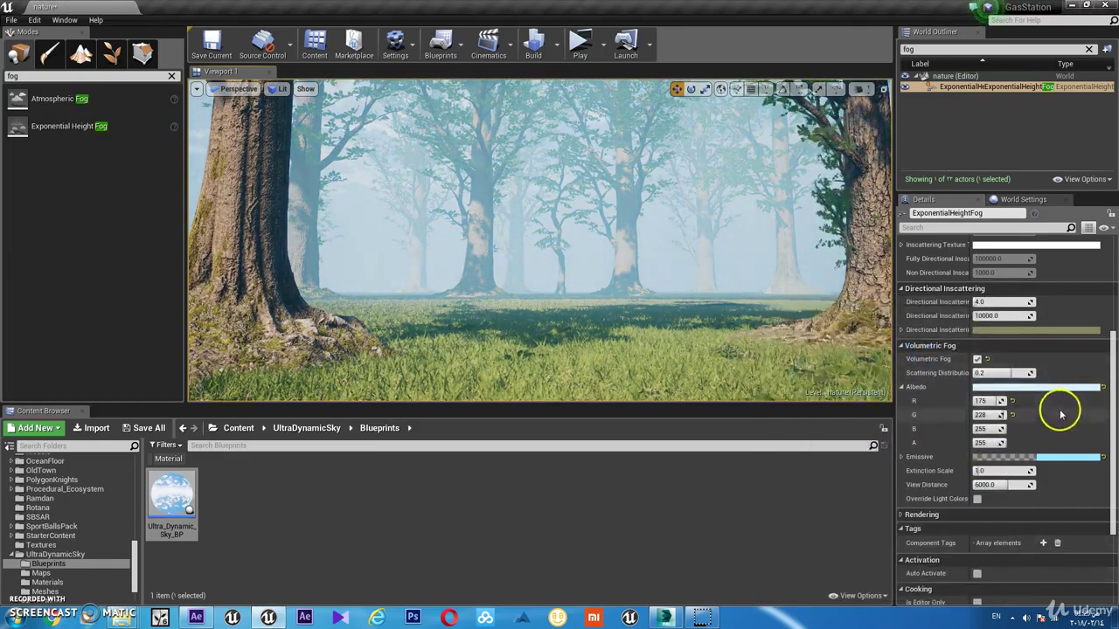
Step: Enable Override Light Colors for the volumetric fog
scroll(1063, 417, up, 1)
click(978, 518)
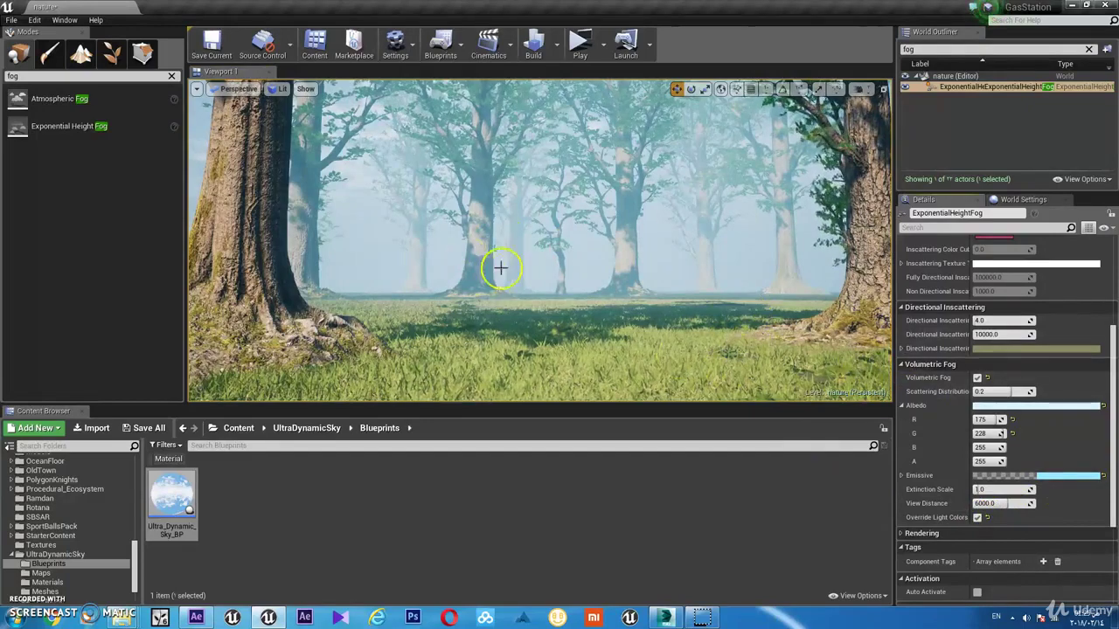
drag(500, 269, 502, 267)
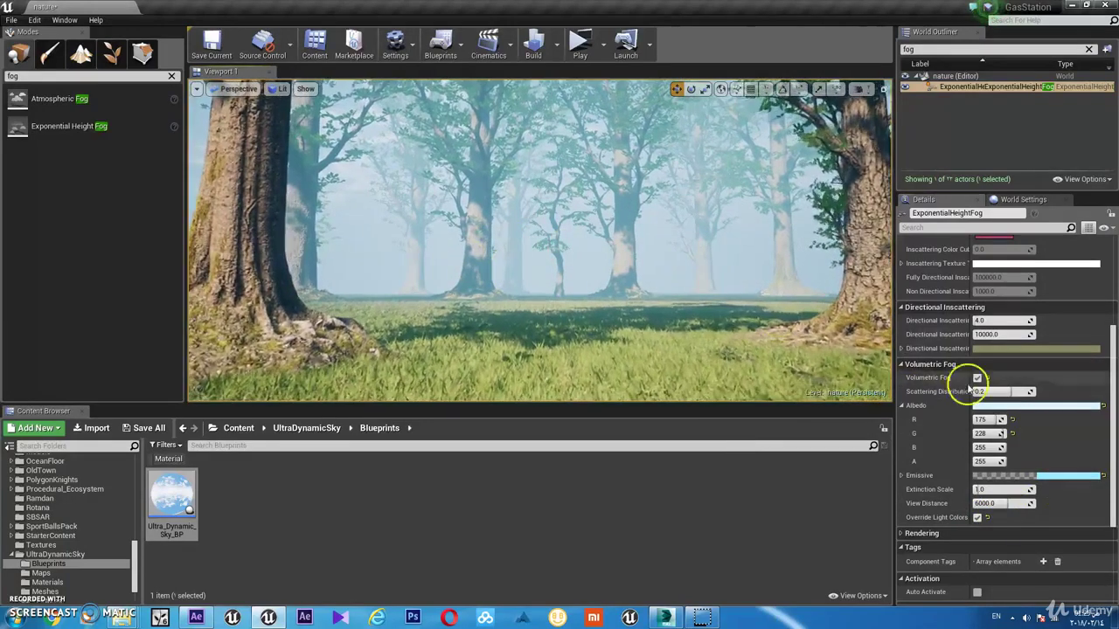
scroll(1099, 382, up, 3)
Step: Drop the Exponential Height Fog's Fog Density from 0.00367 to 0.0005
scroll(1104, 387, up, 2)
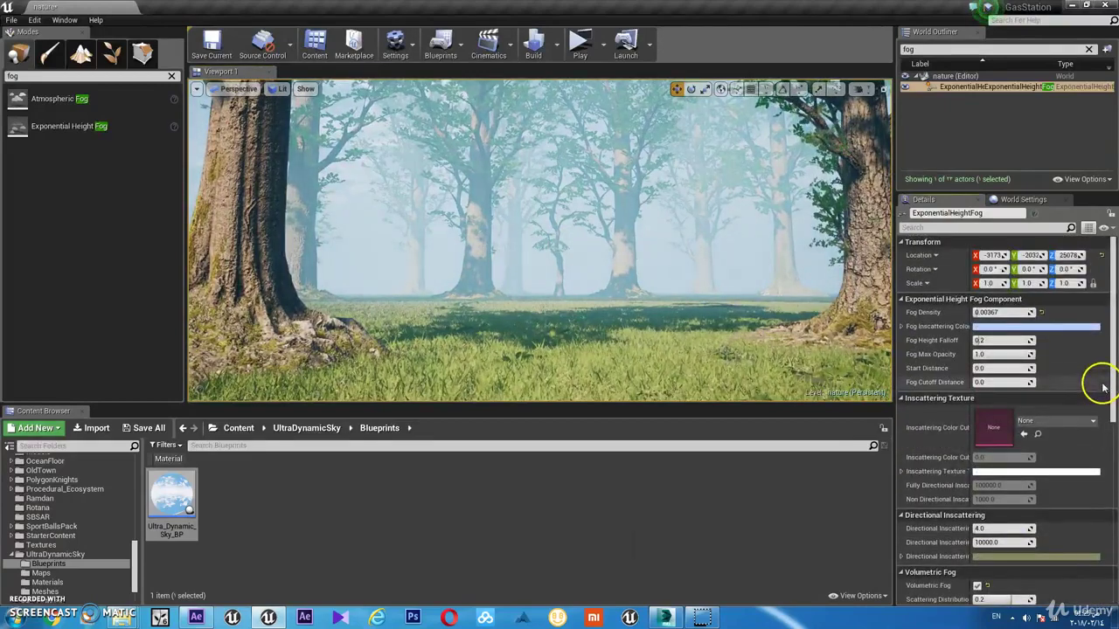
mouse_move(998, 313)
mouse_down()
mouse_move(962, 313)
mouse_move(1010, 313)
mouse_up()
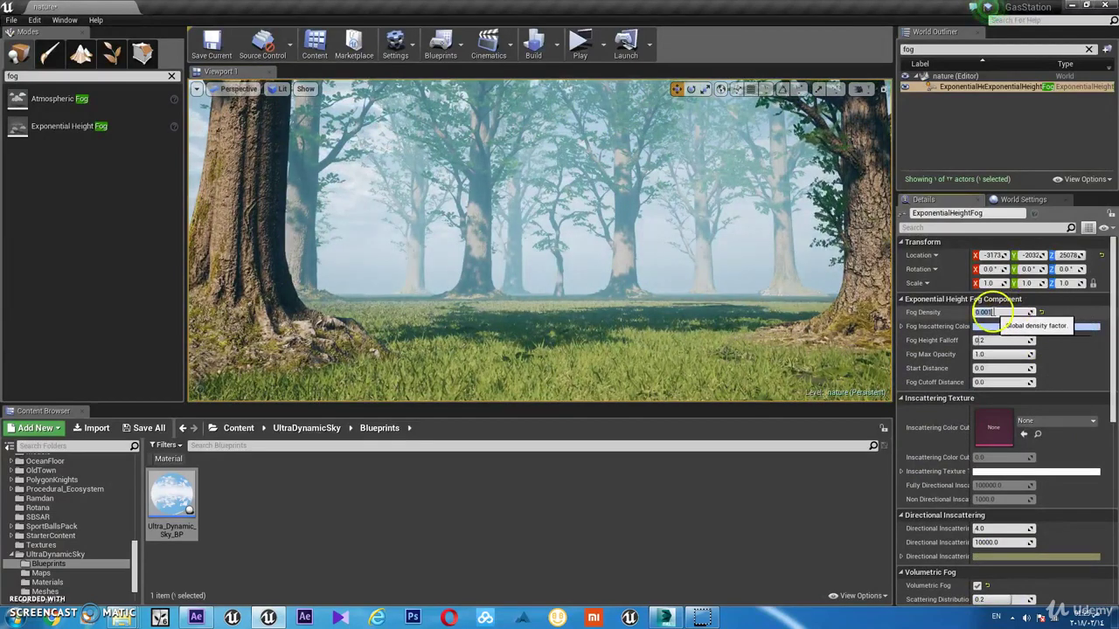
drag(989, 313, 1003, 313)
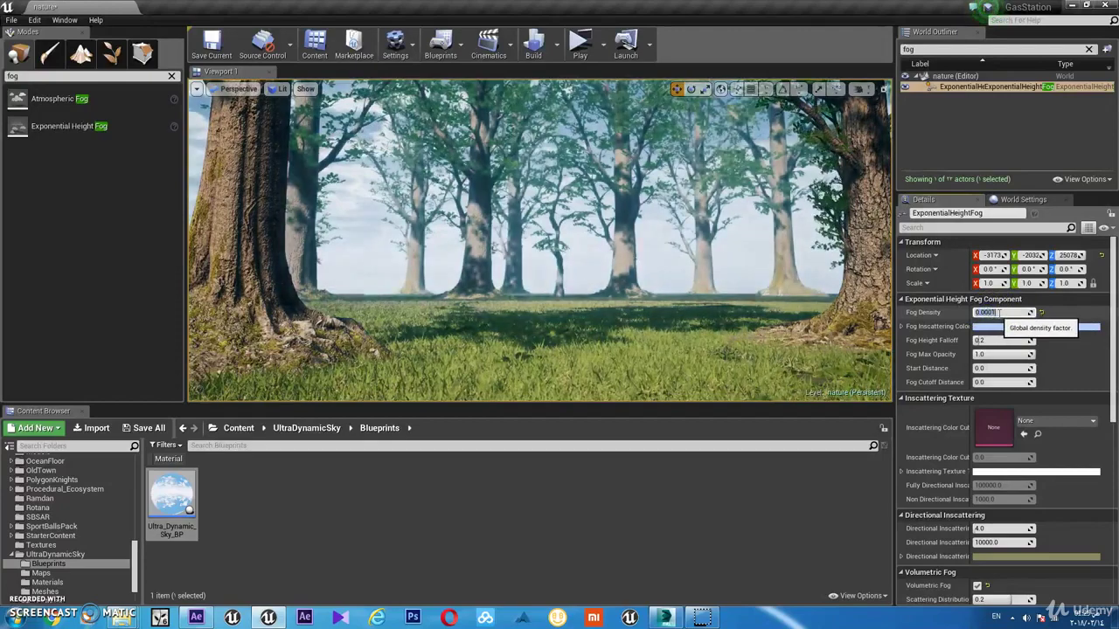
text(0.0005)
click(1003, 313)
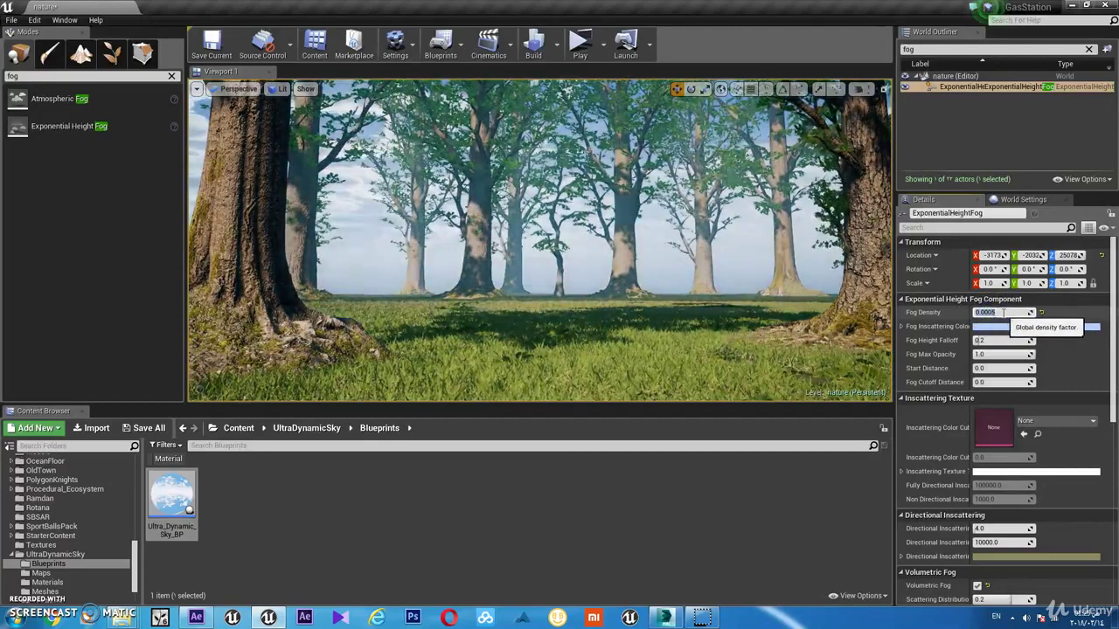